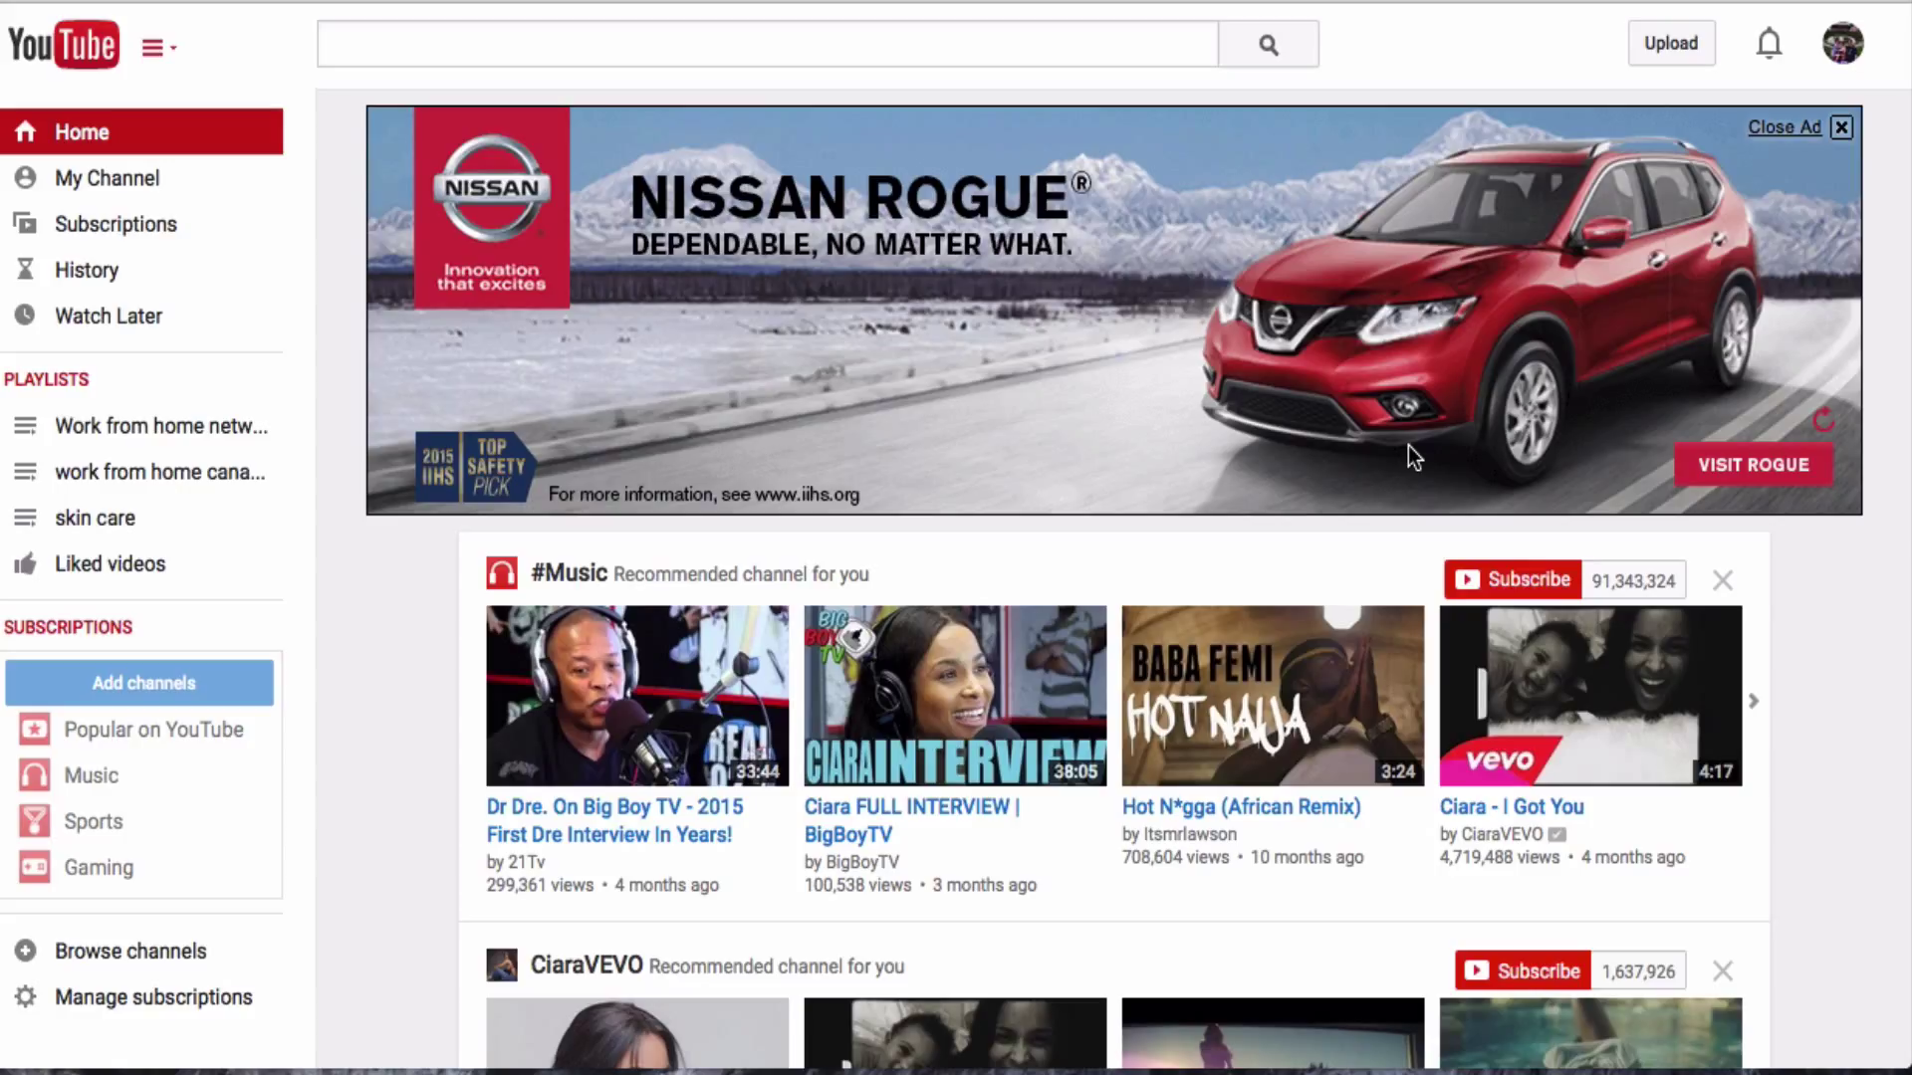
# Step: Open Creator Studio for the family-videos channel from the YouTube account menu
pyautogui.click(1848, 52)
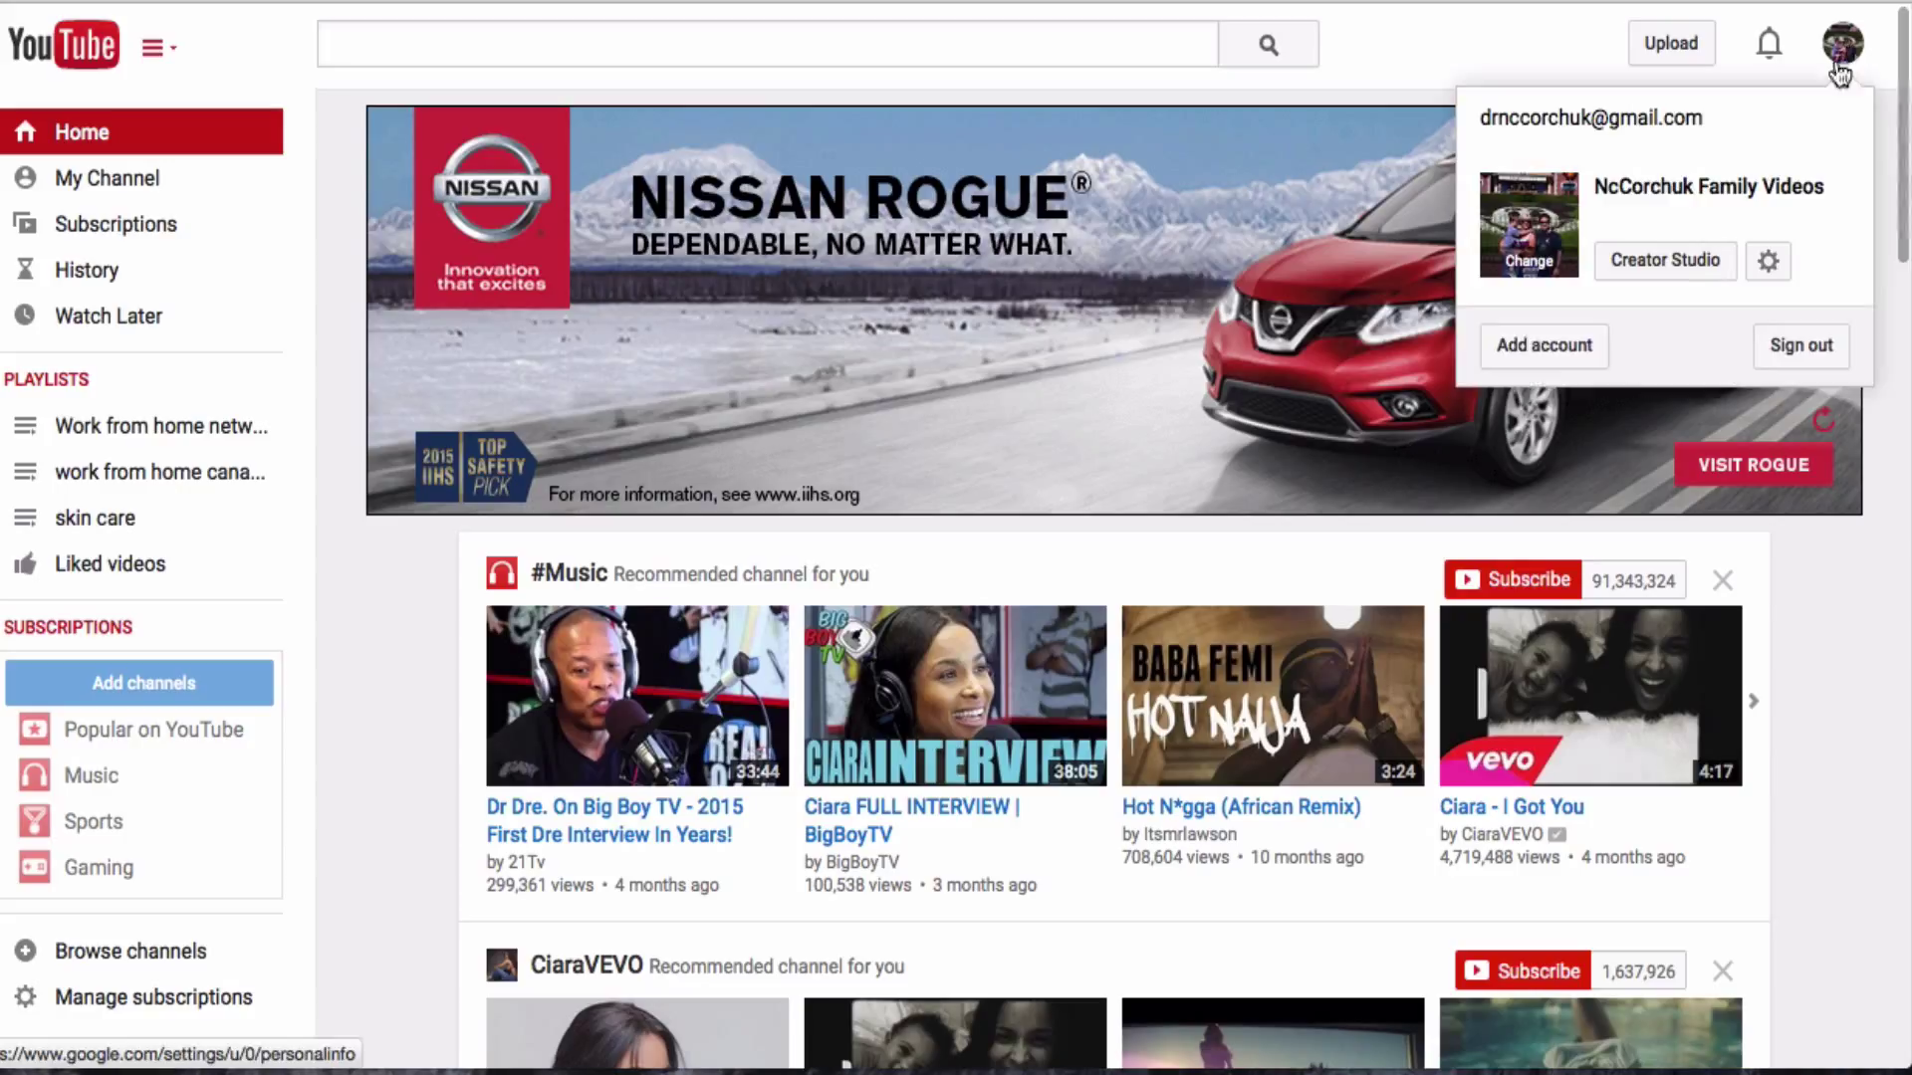
pyautogui.click(1673, 264)
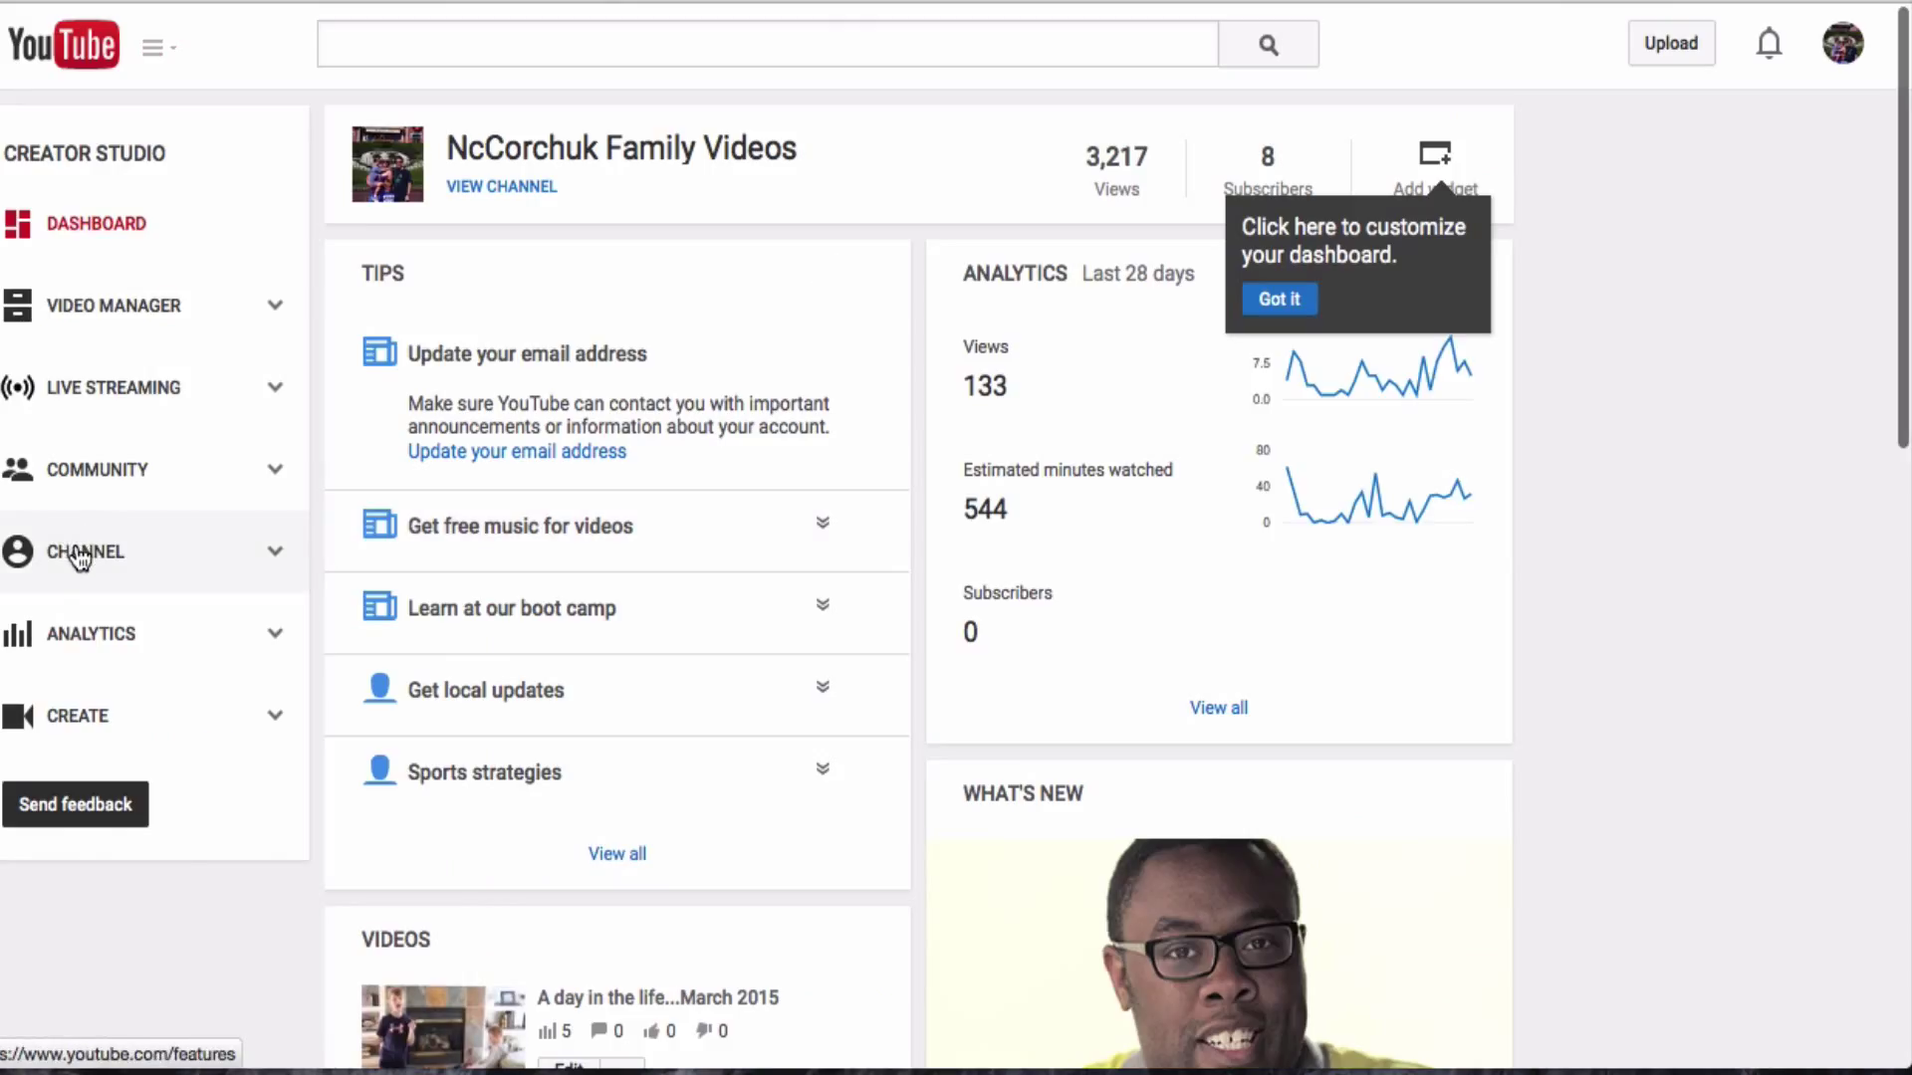
# Step: Open Status and features and scroll through it to confirm the channel is verified and in good standing
pyautogui.click(80, 556)
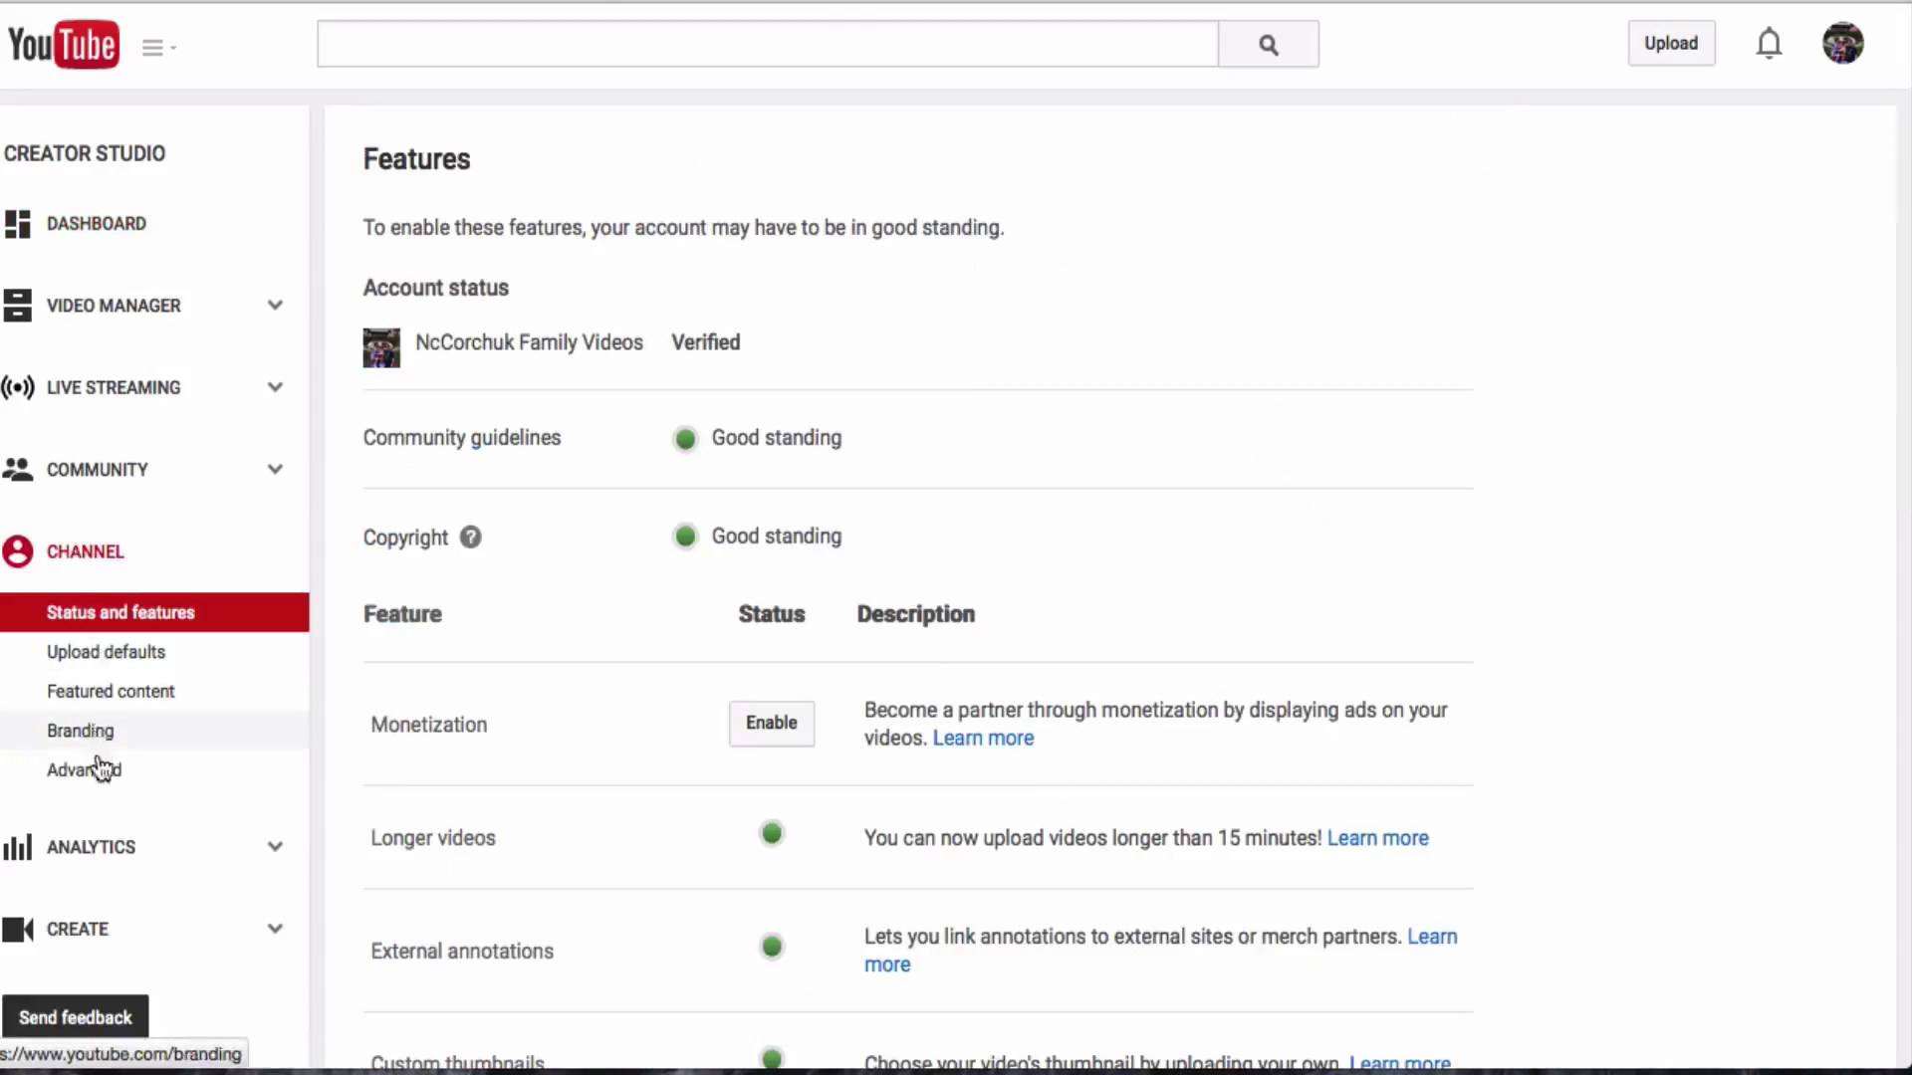
pyautogui.scroll(-2, 611, 548)
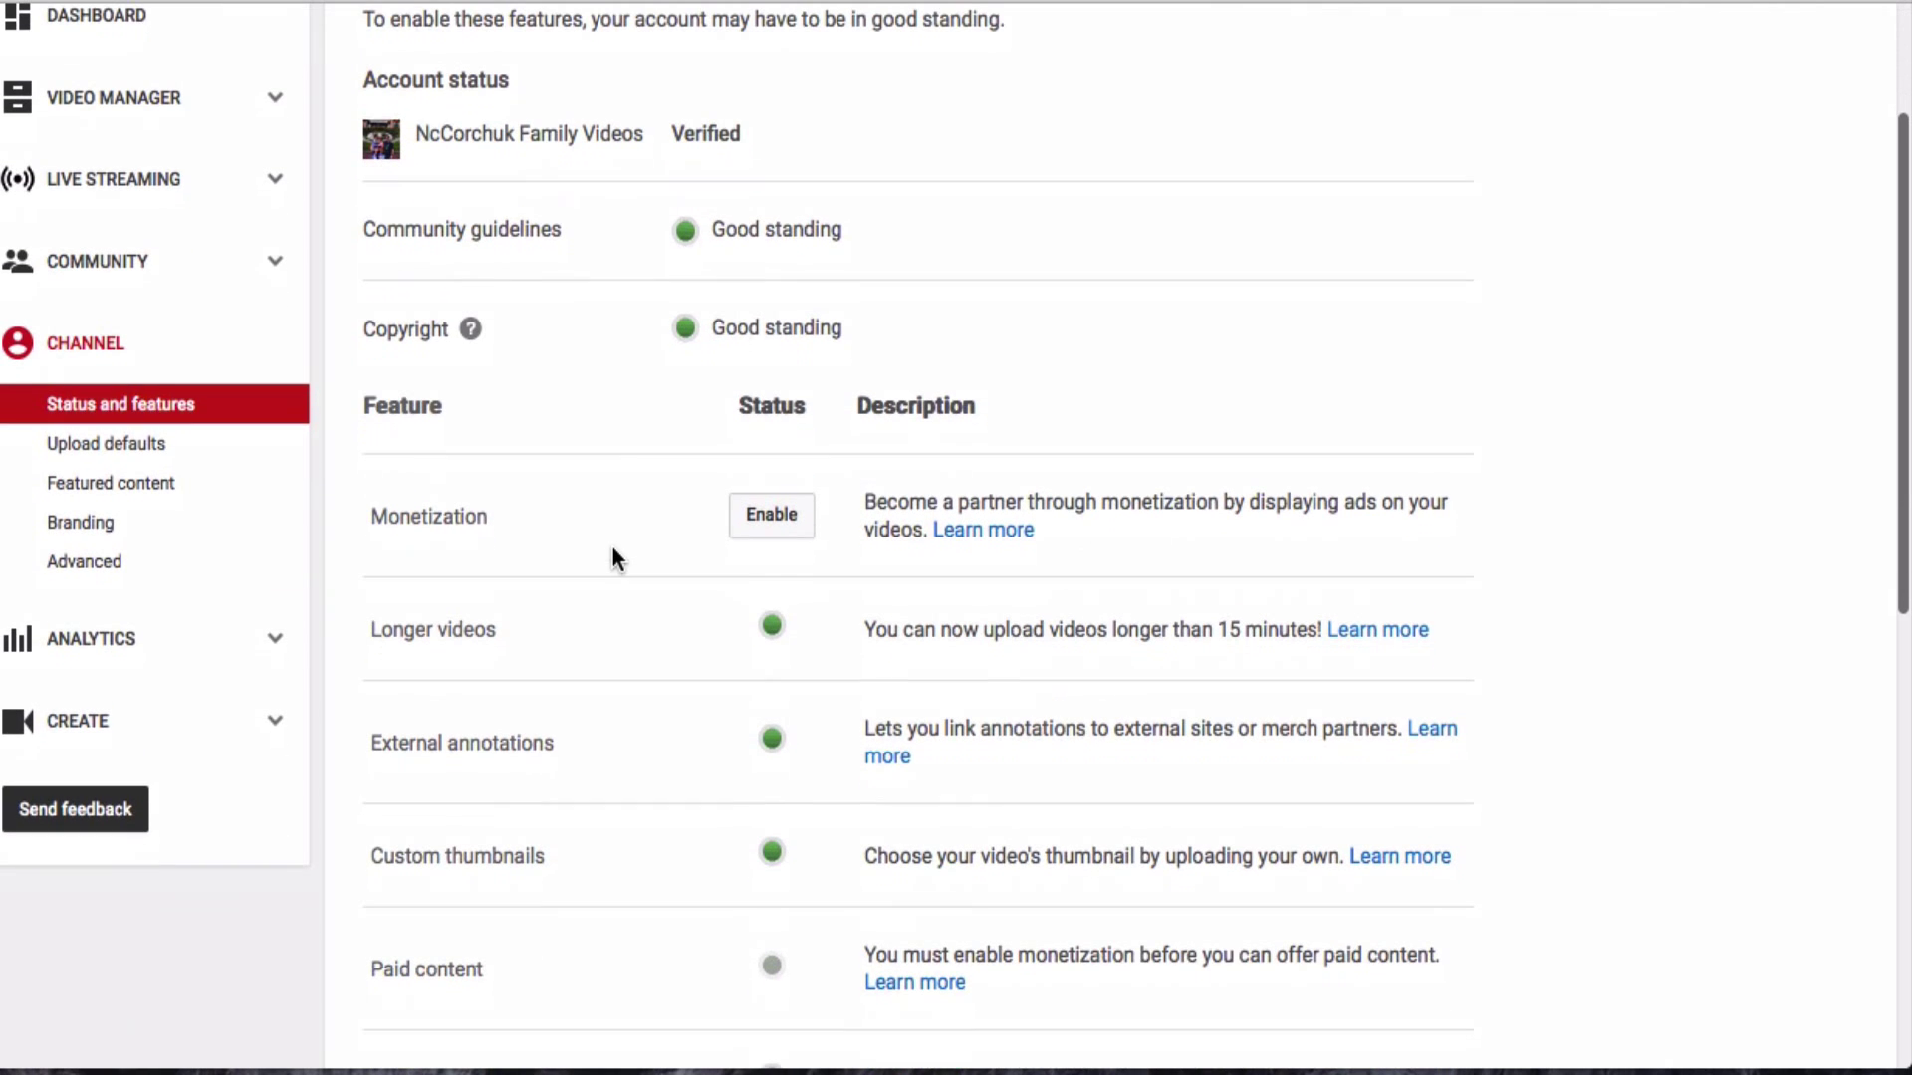
pyautogui.scroll(-5, 603, 423)
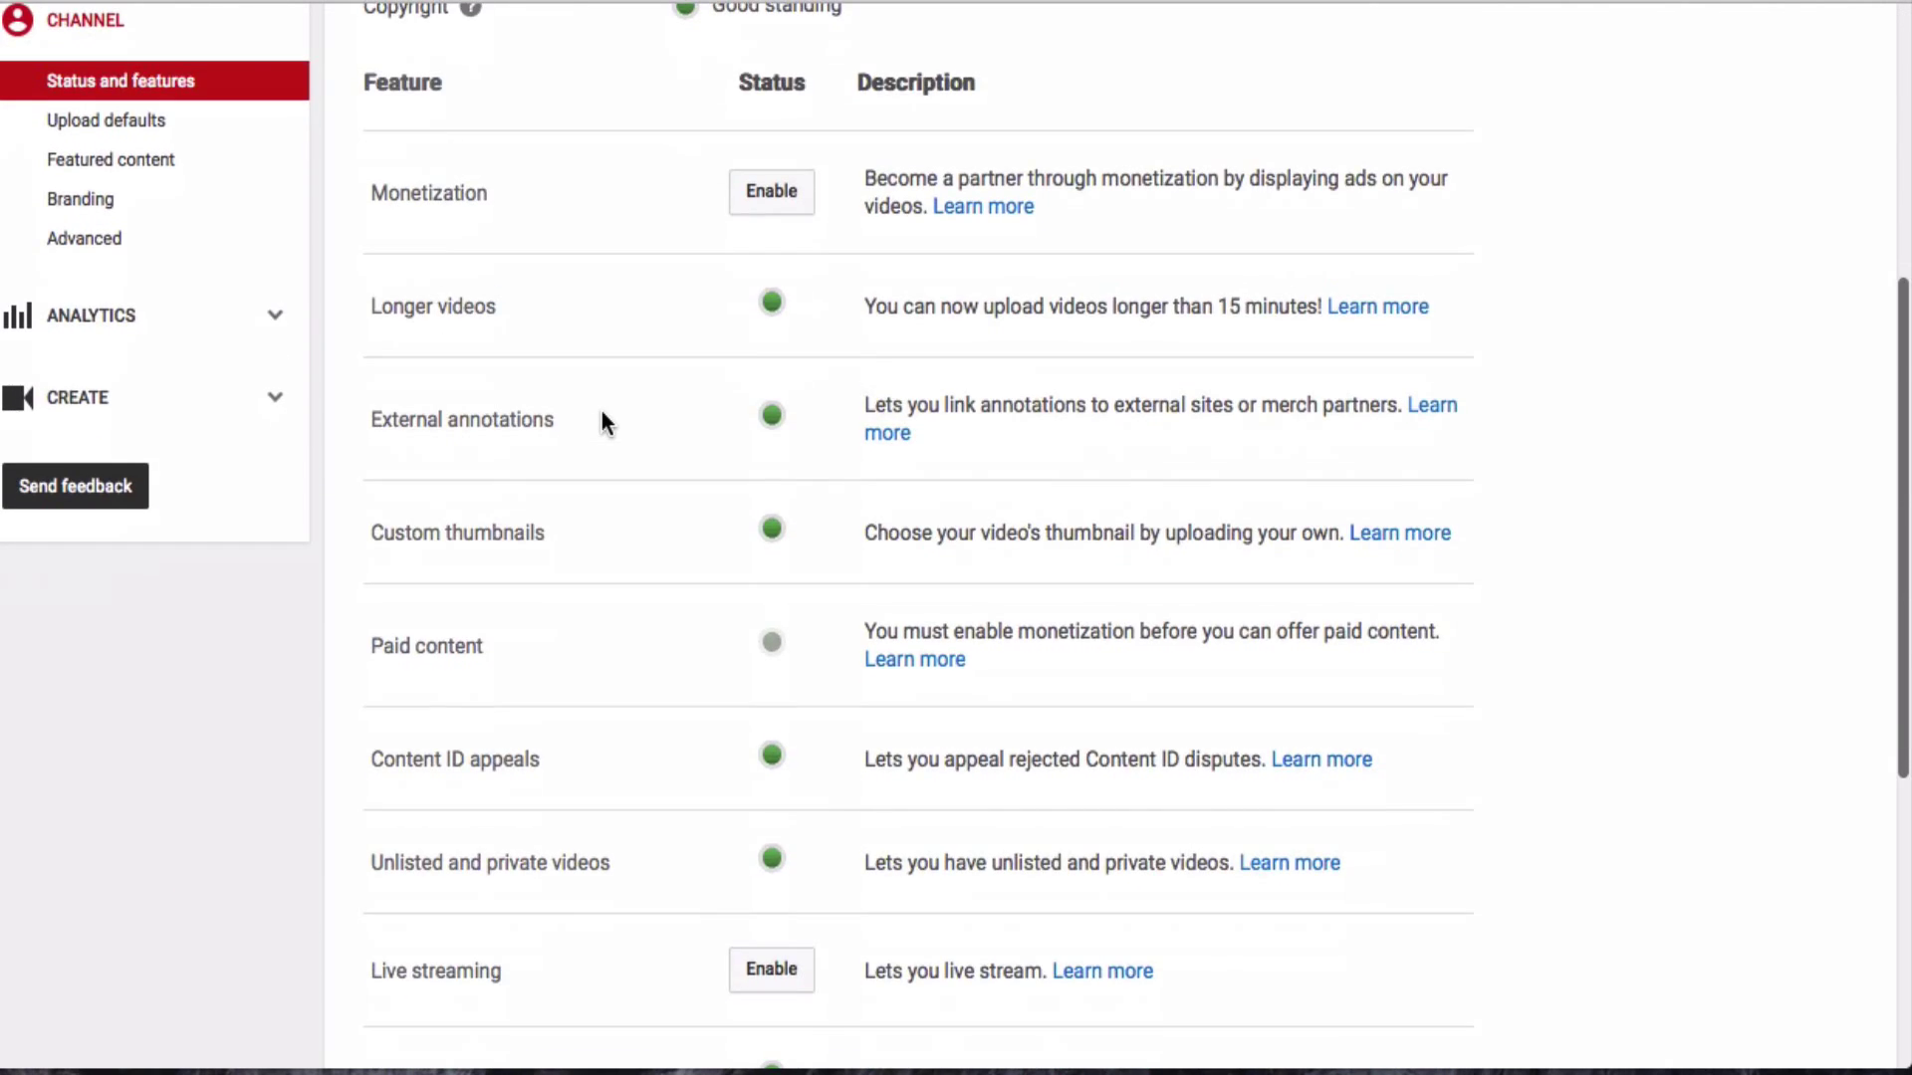
pyautogui.scroll(5, 601, 418)
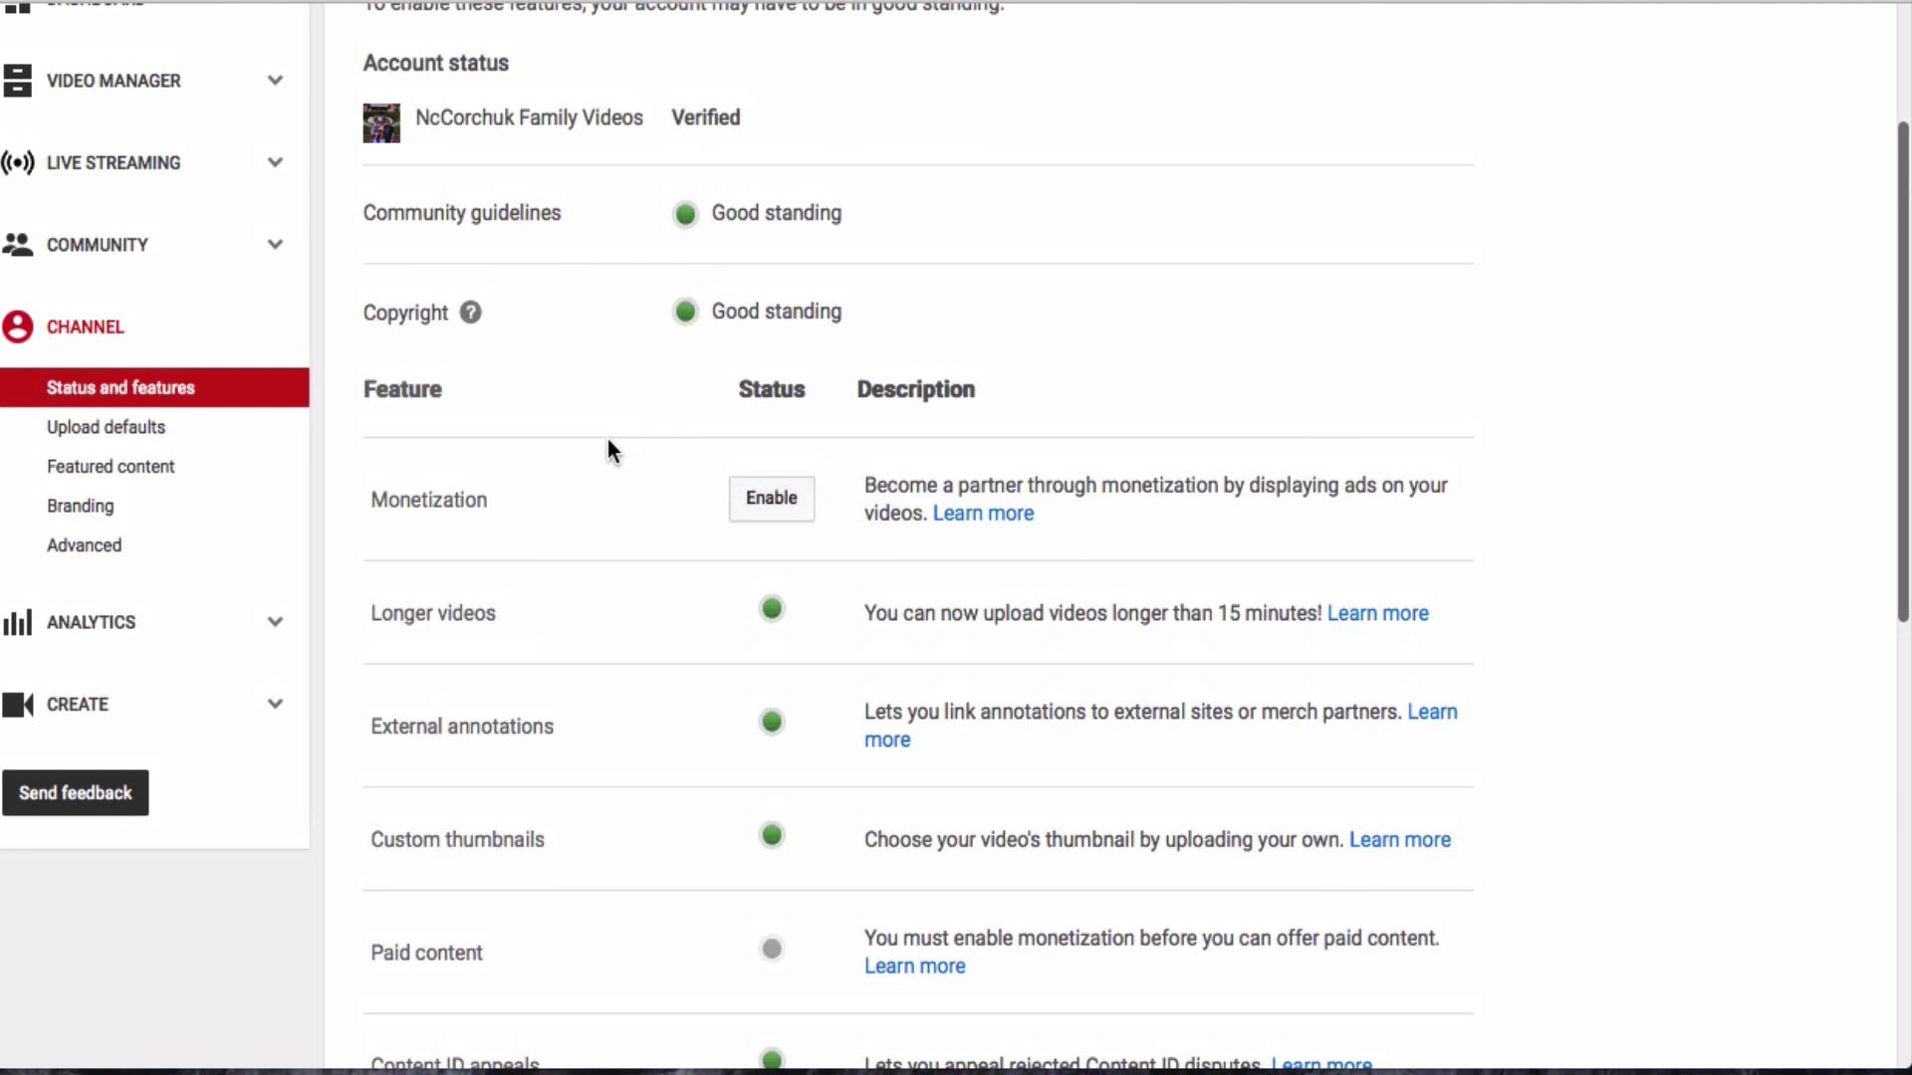
pyautogui.scroll(-4, 609, 441)
pyautogui.scroll(-3, 608, 441)
pyautogui.scroll(6, 608, 442)
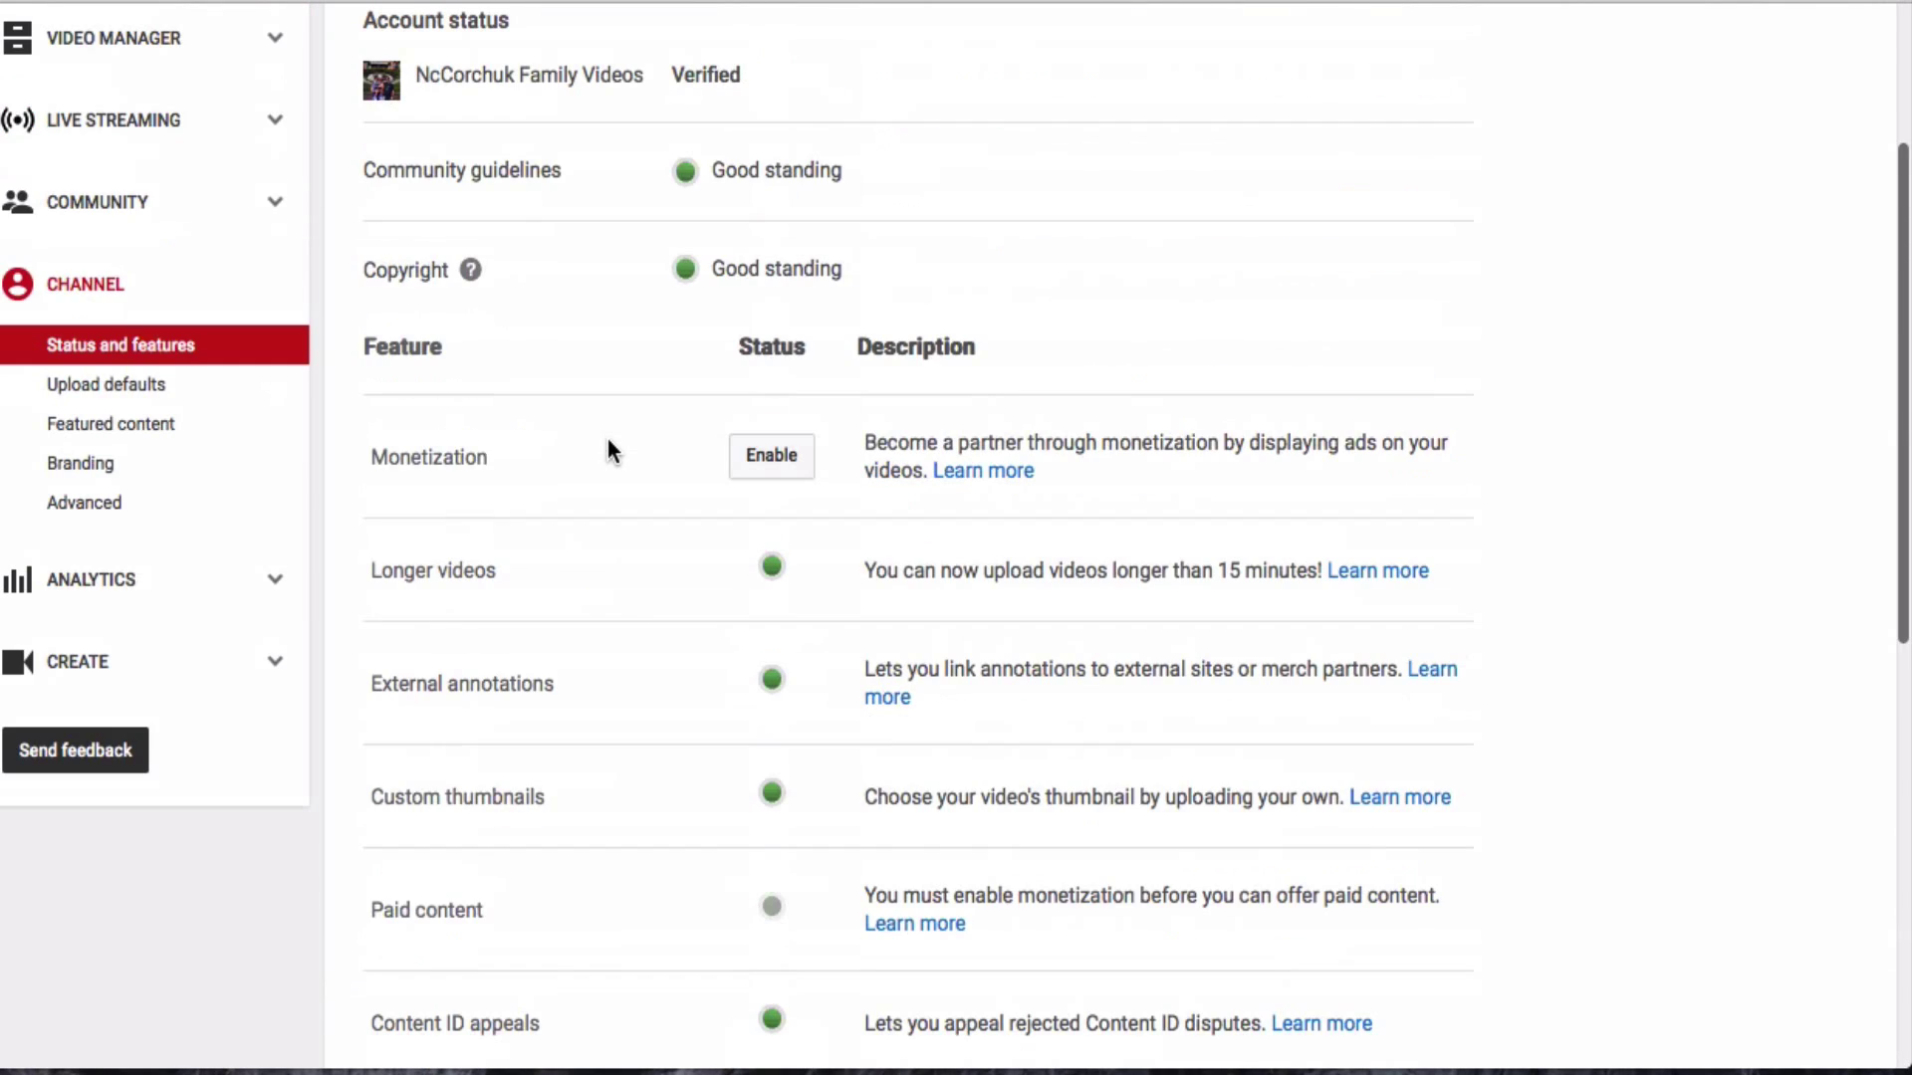
pyautogui.scroll(1, 608, 443)
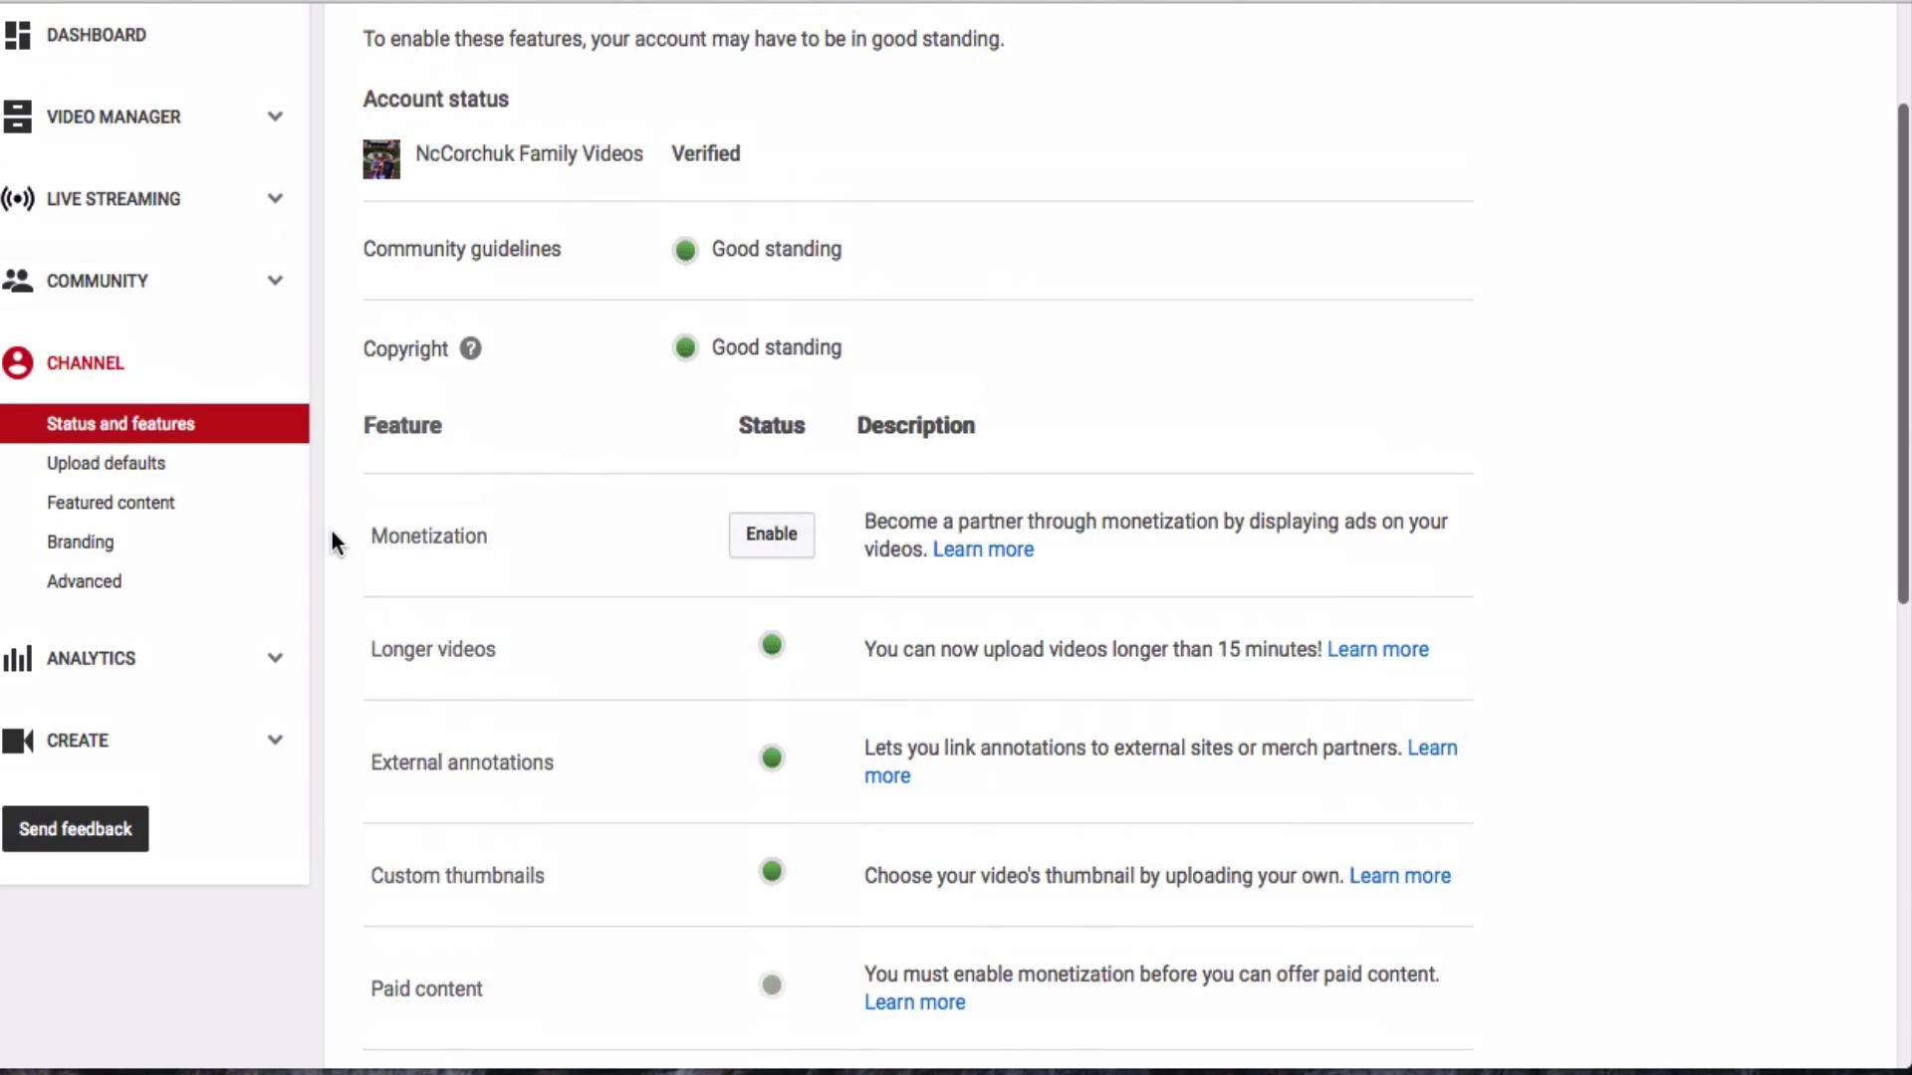
pyautogui.click(76, 592)
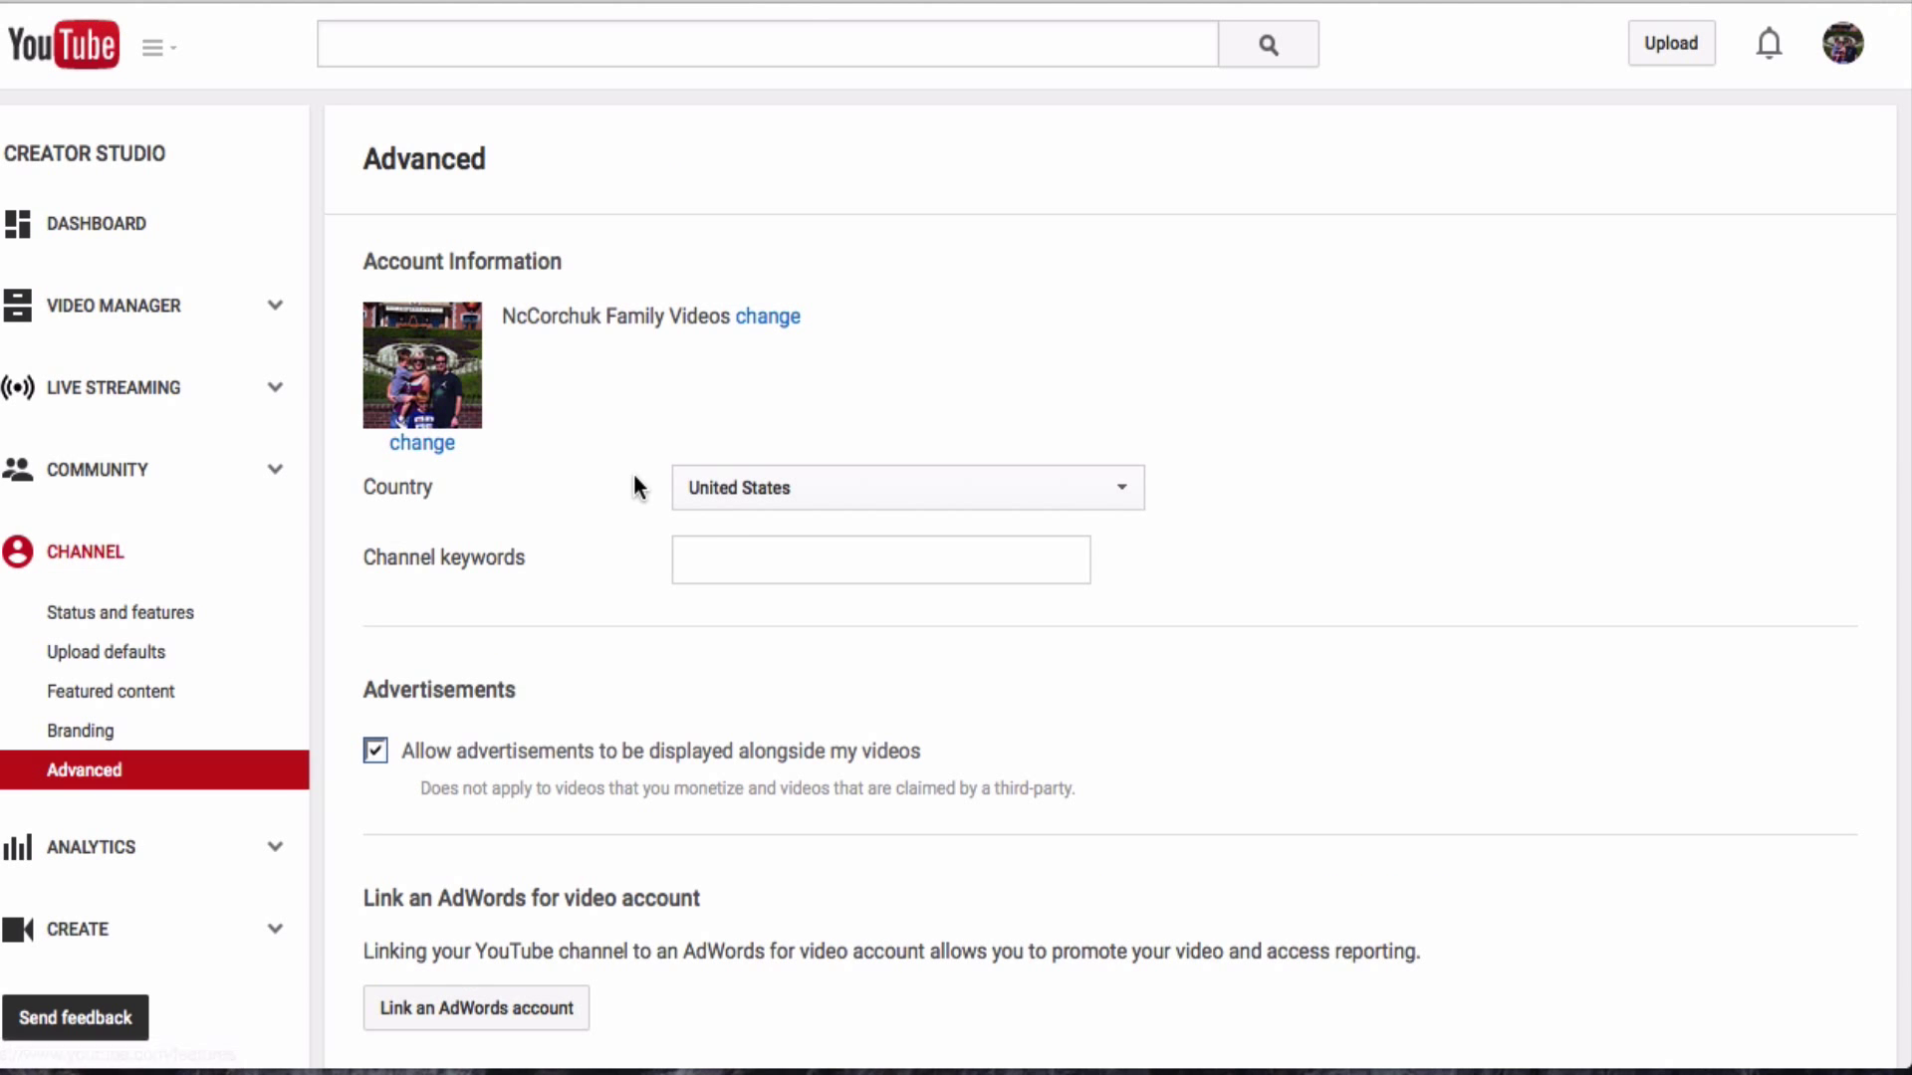
pyautogui.scroll(-5, 635, 480)
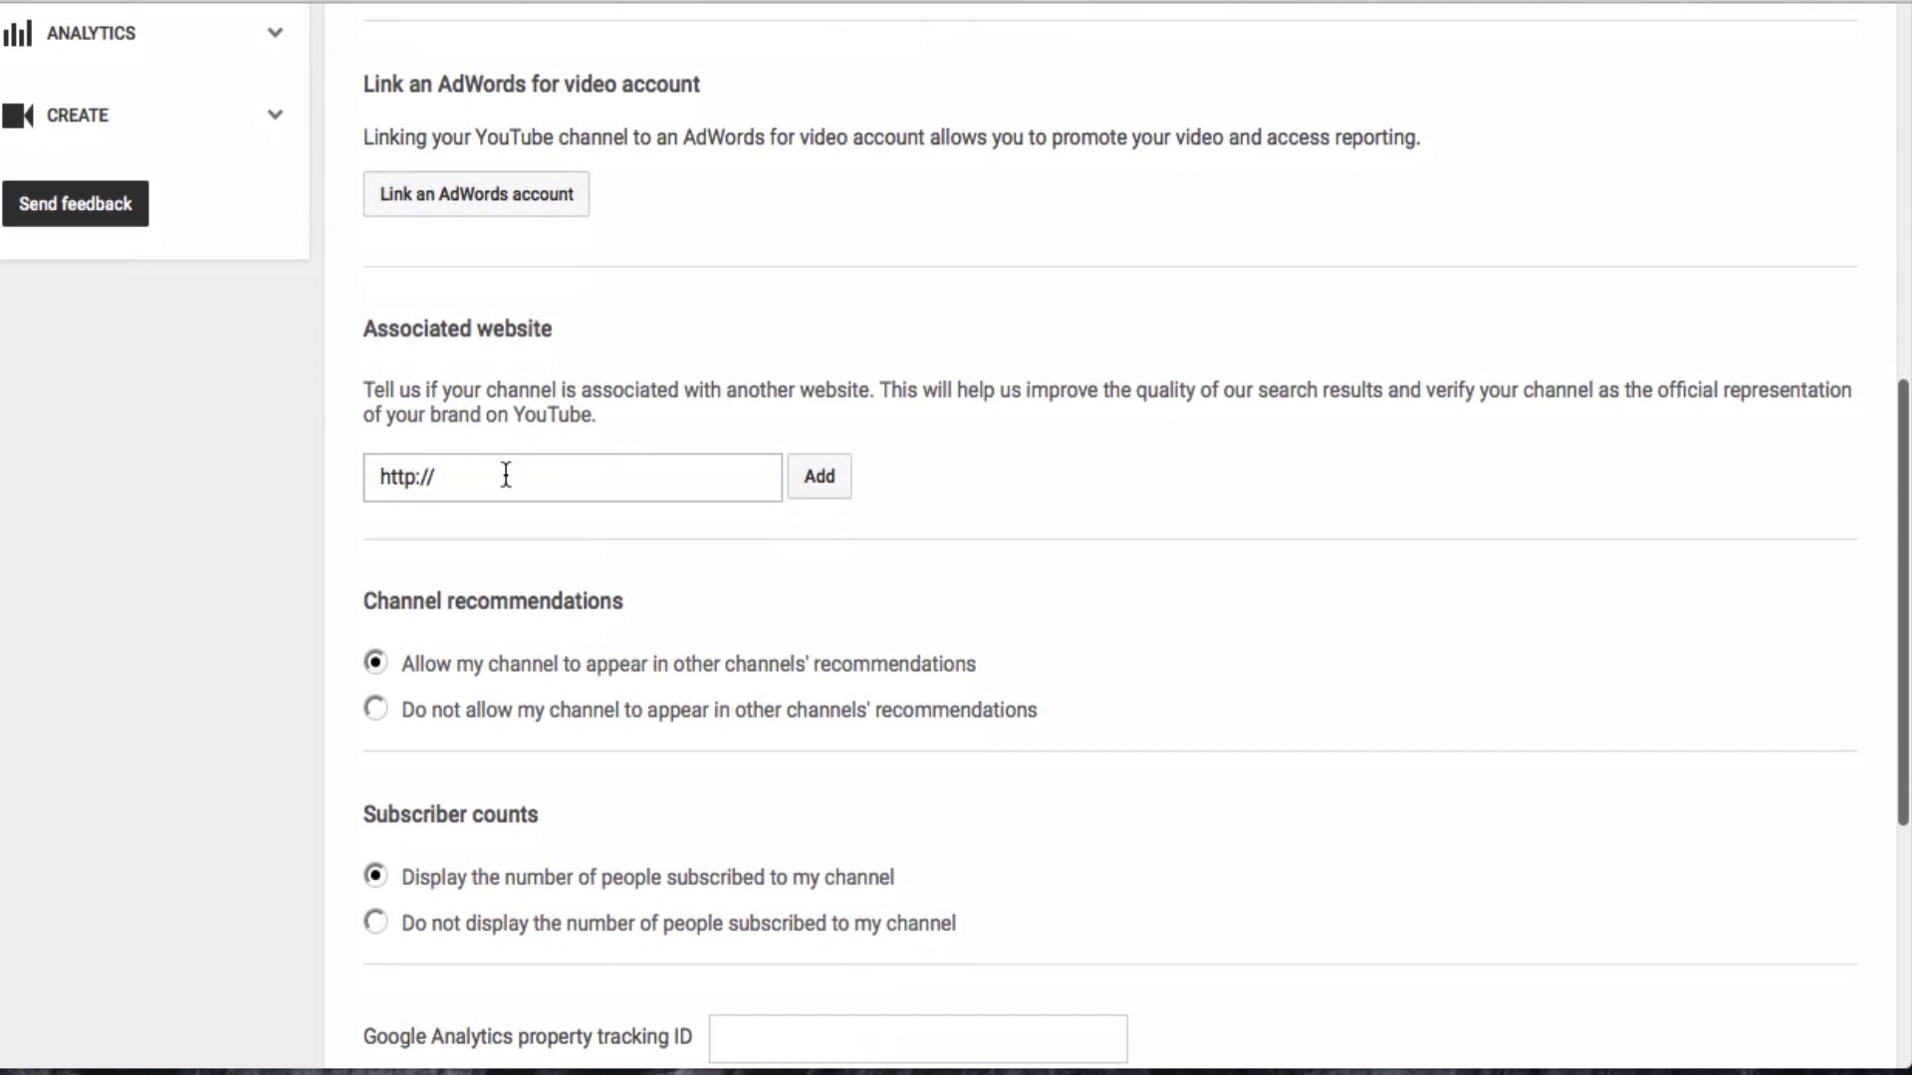
pyautogui.click(506, 475)
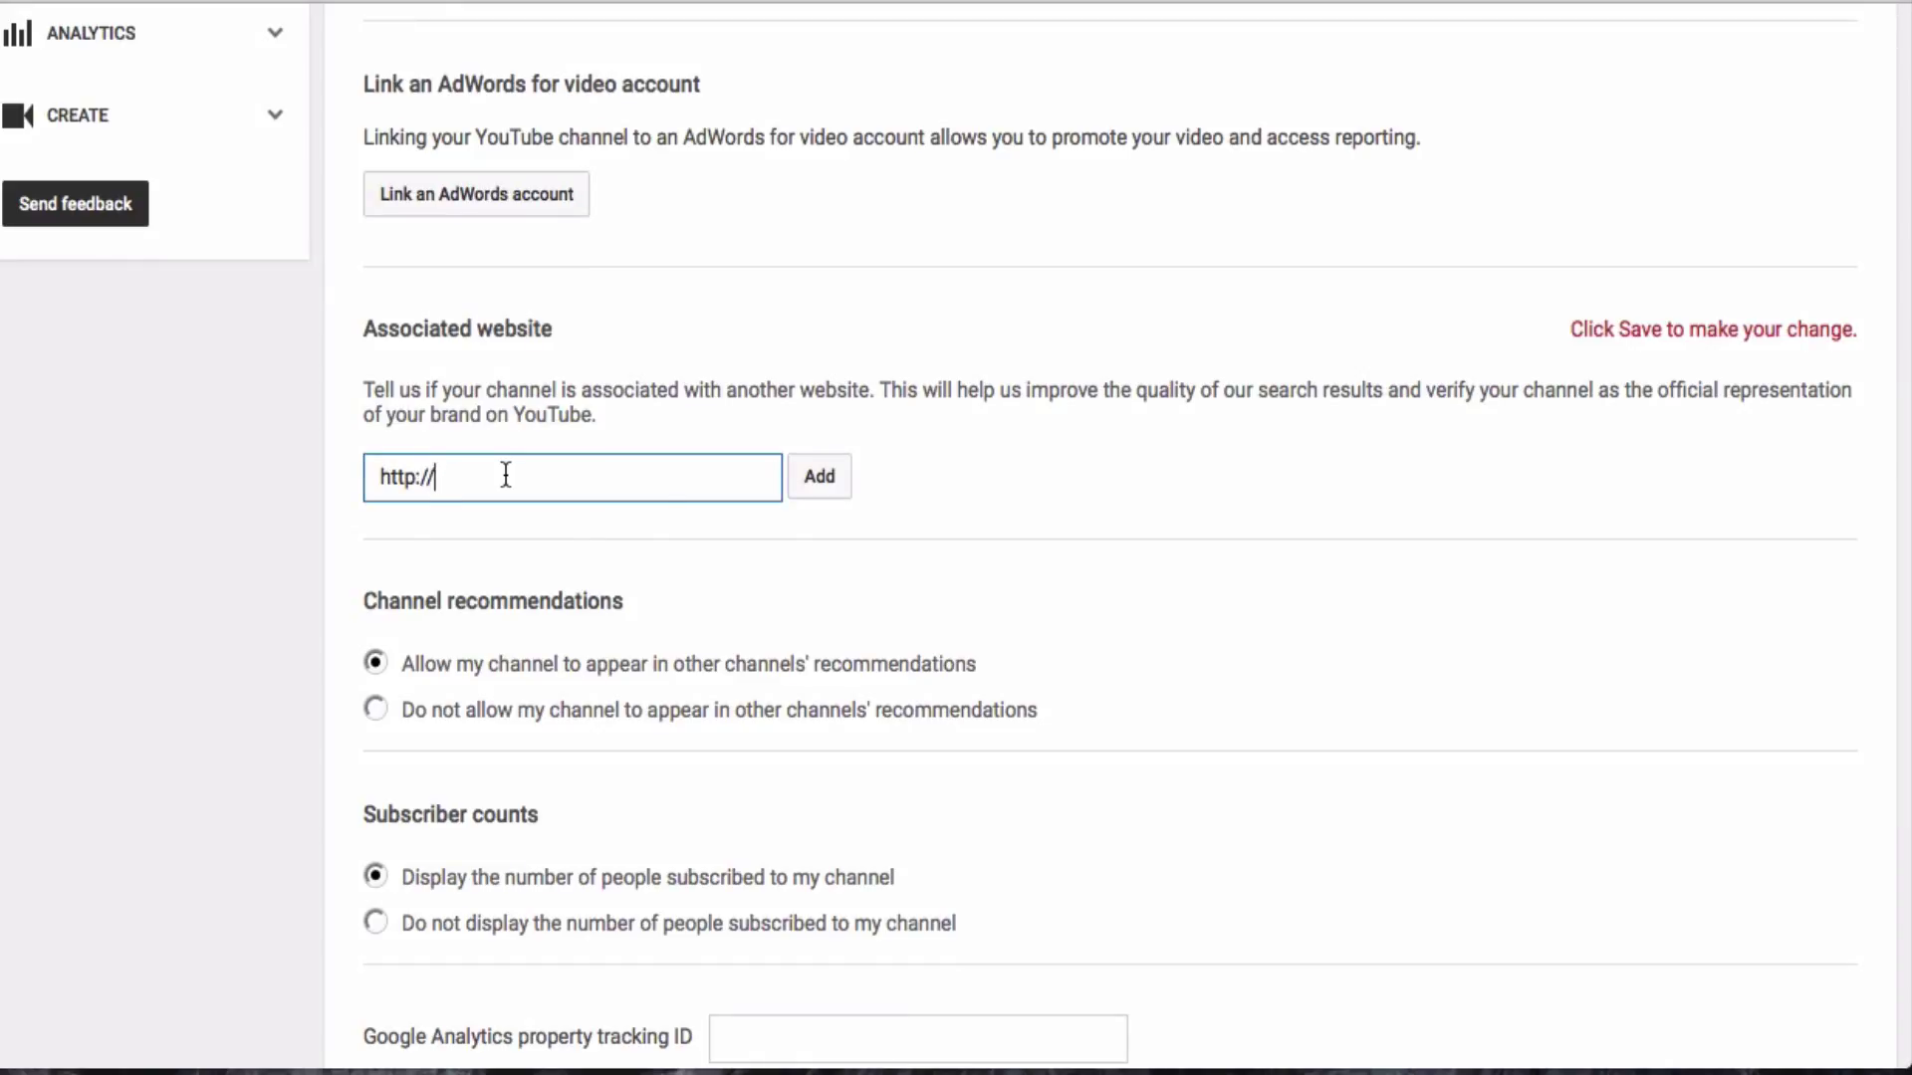
pyautogui.write('www.')
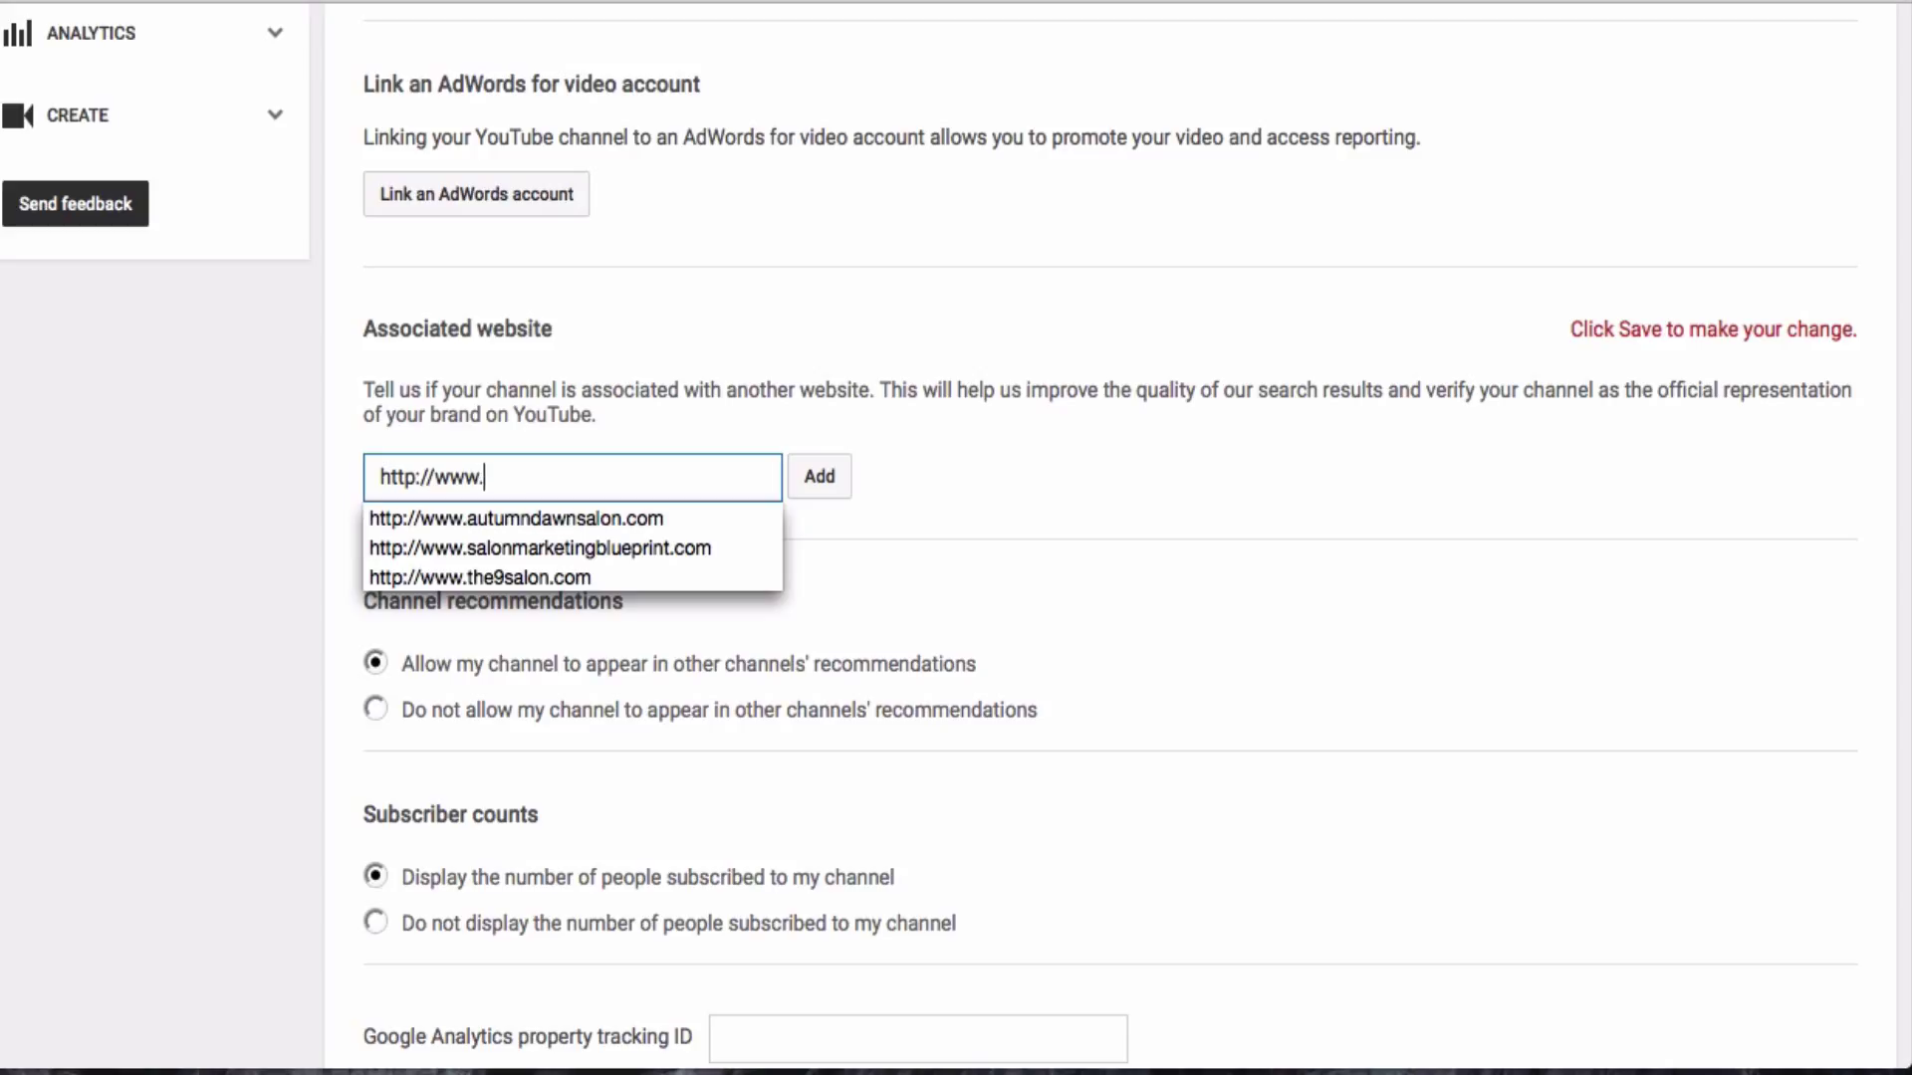
pyautogui.write('seattlesalon.com')
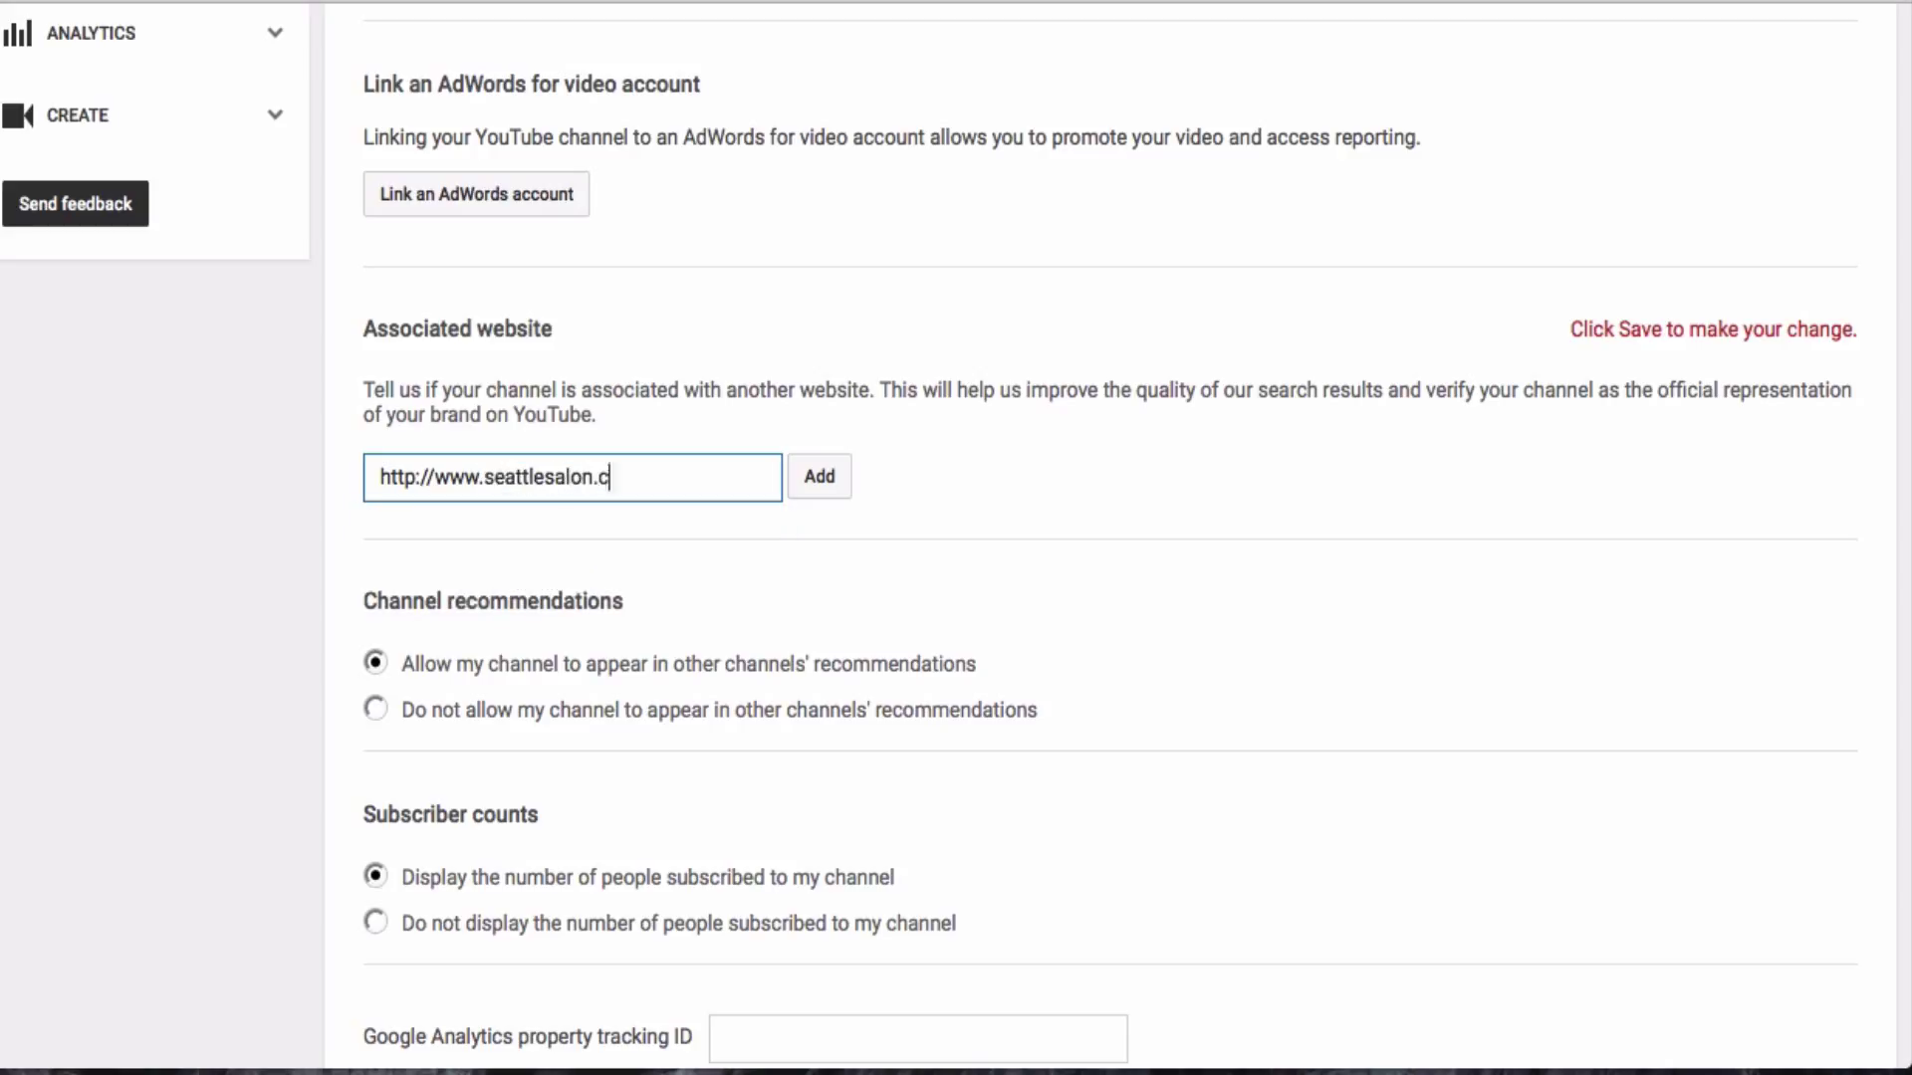
pyautogui.click(822, 479)
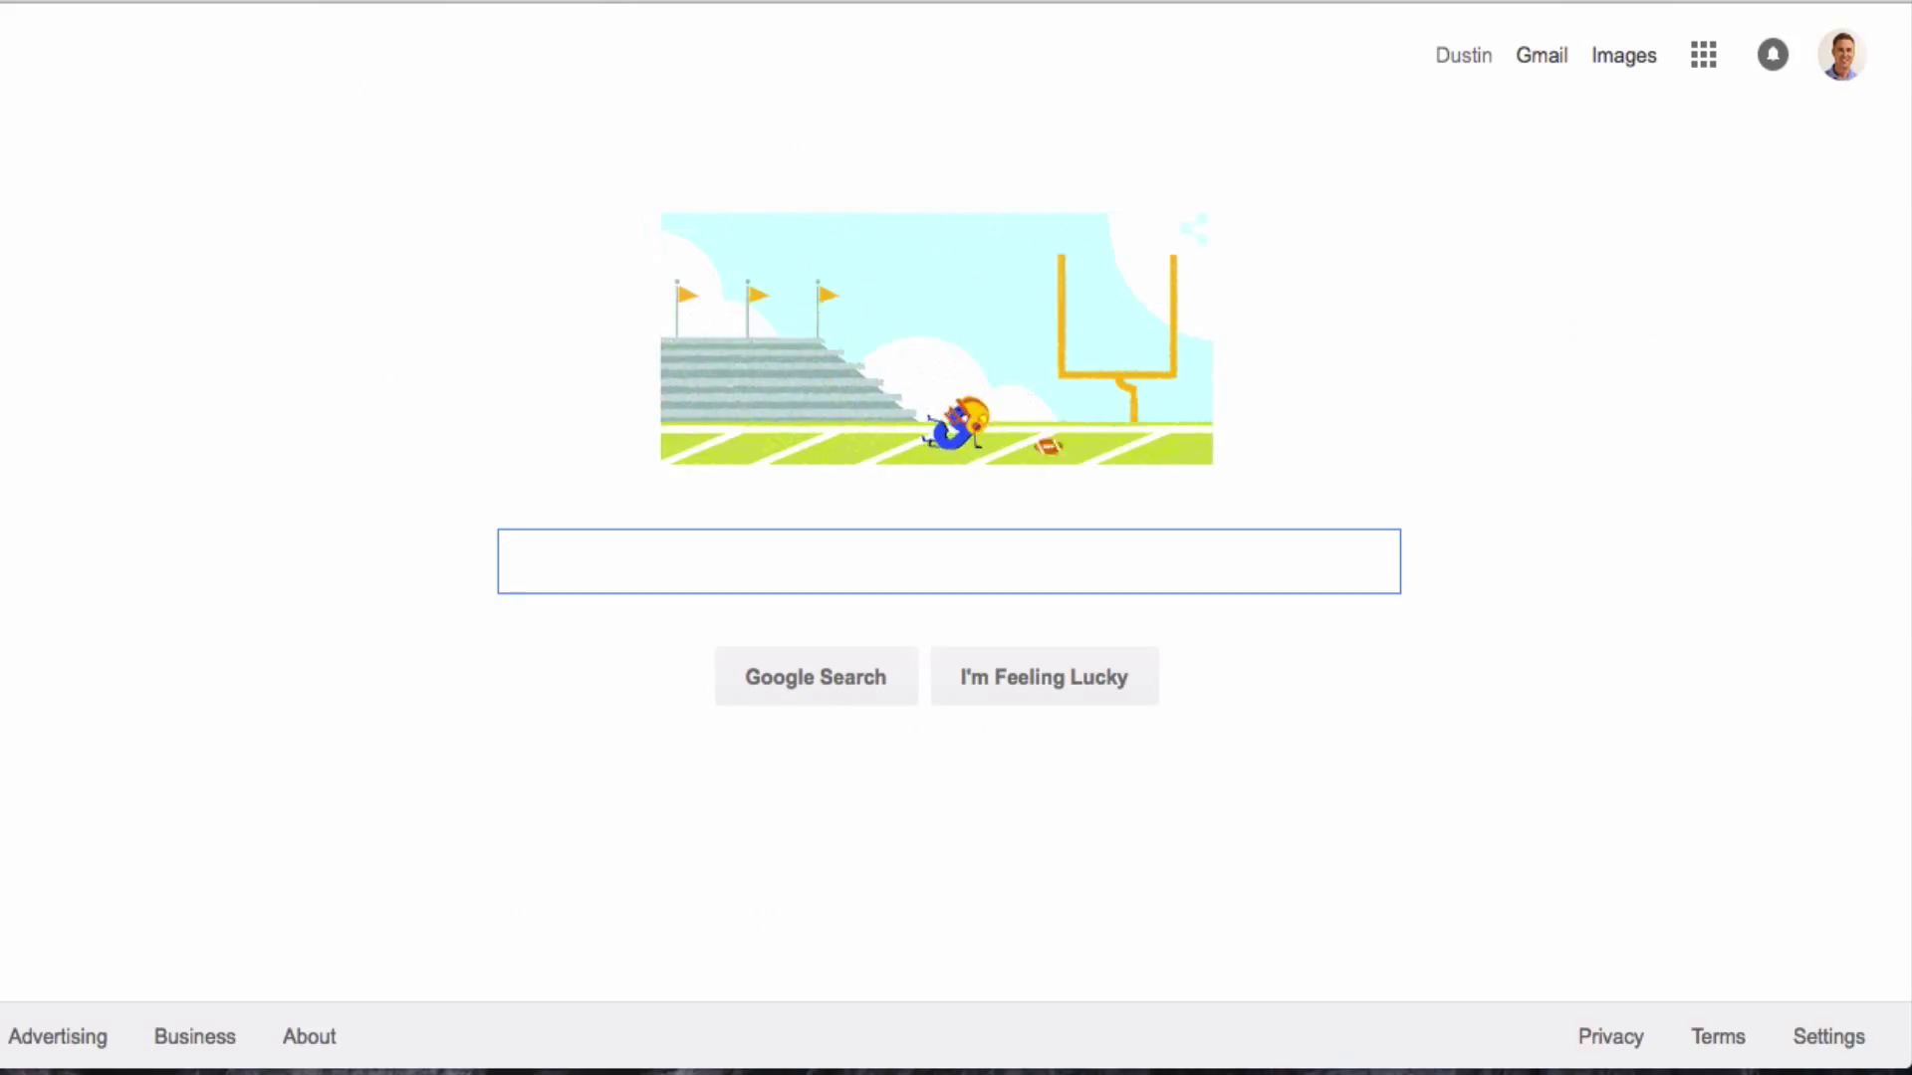
# Step: Search Google for webmaster tools and go to the Webmaster Tools - Google result
pyautogui.write('webmater tools')
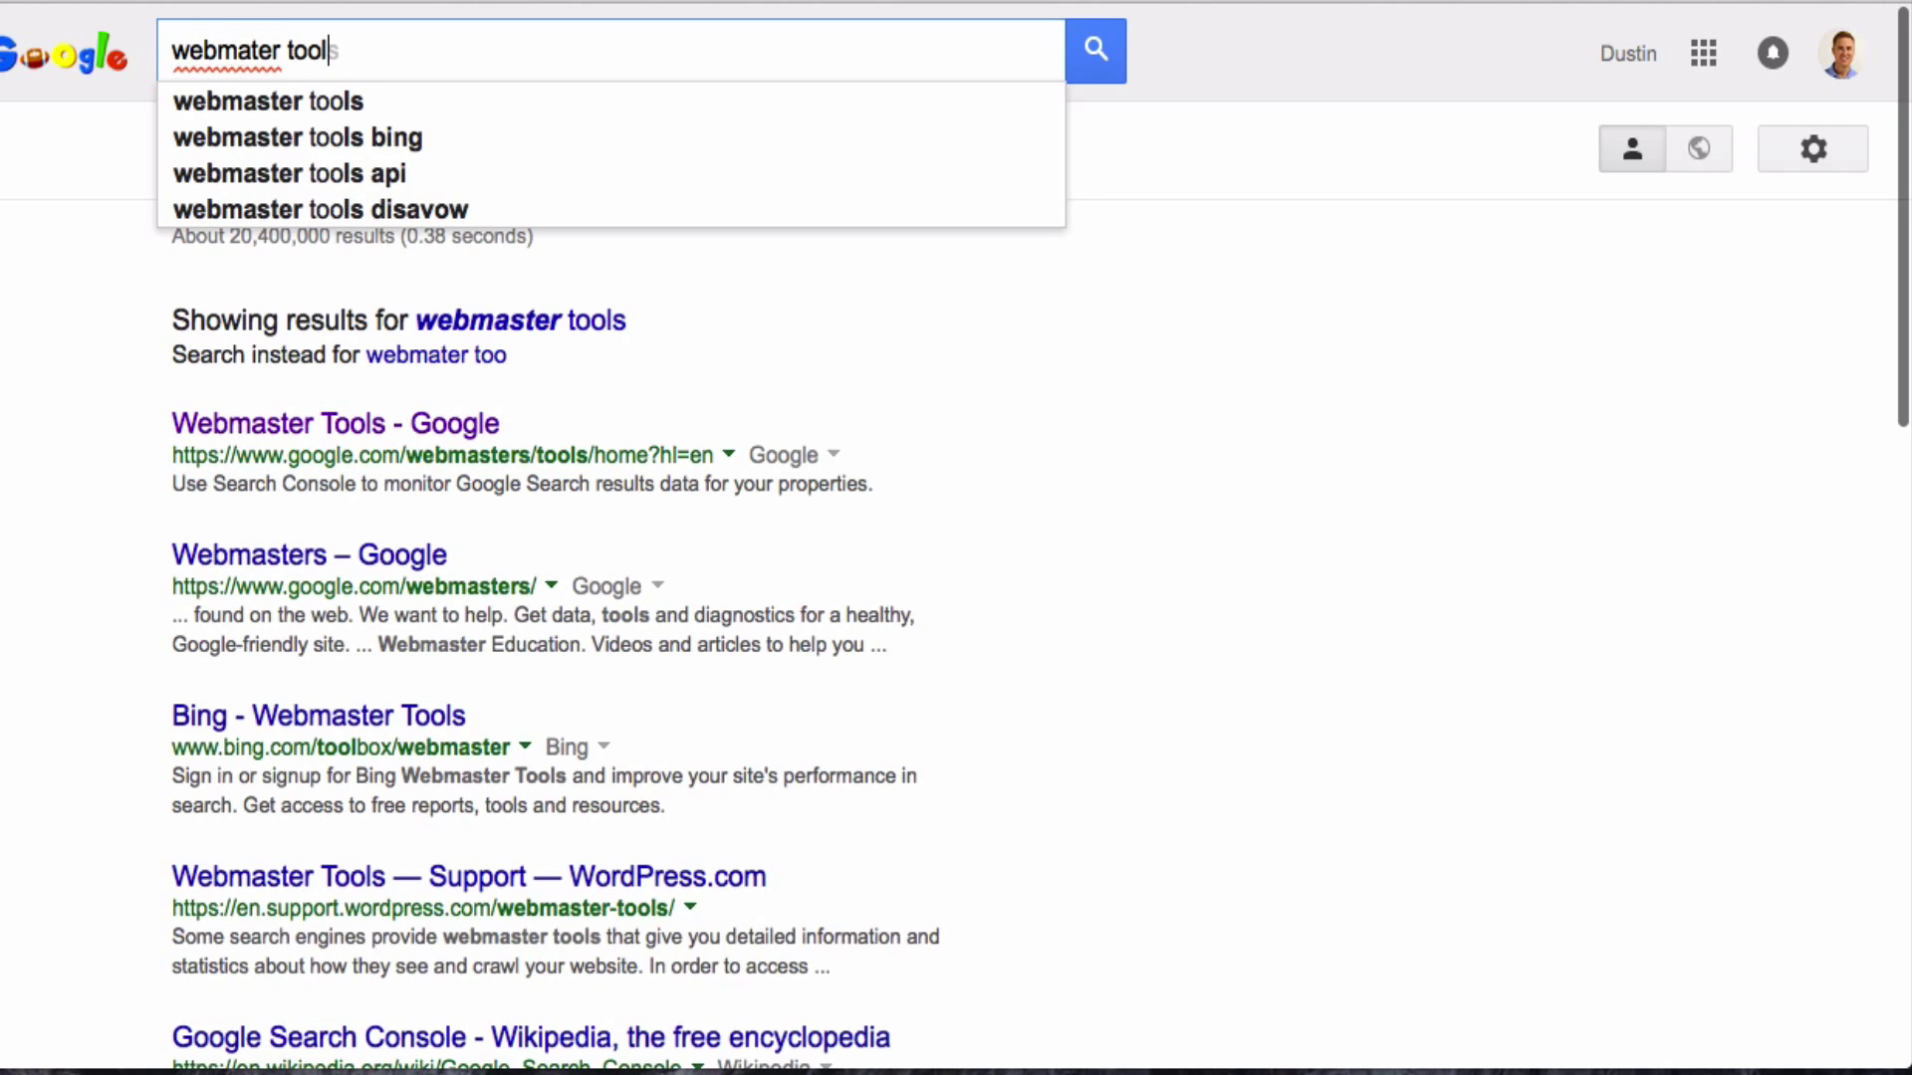
pyautogui.press('Return')
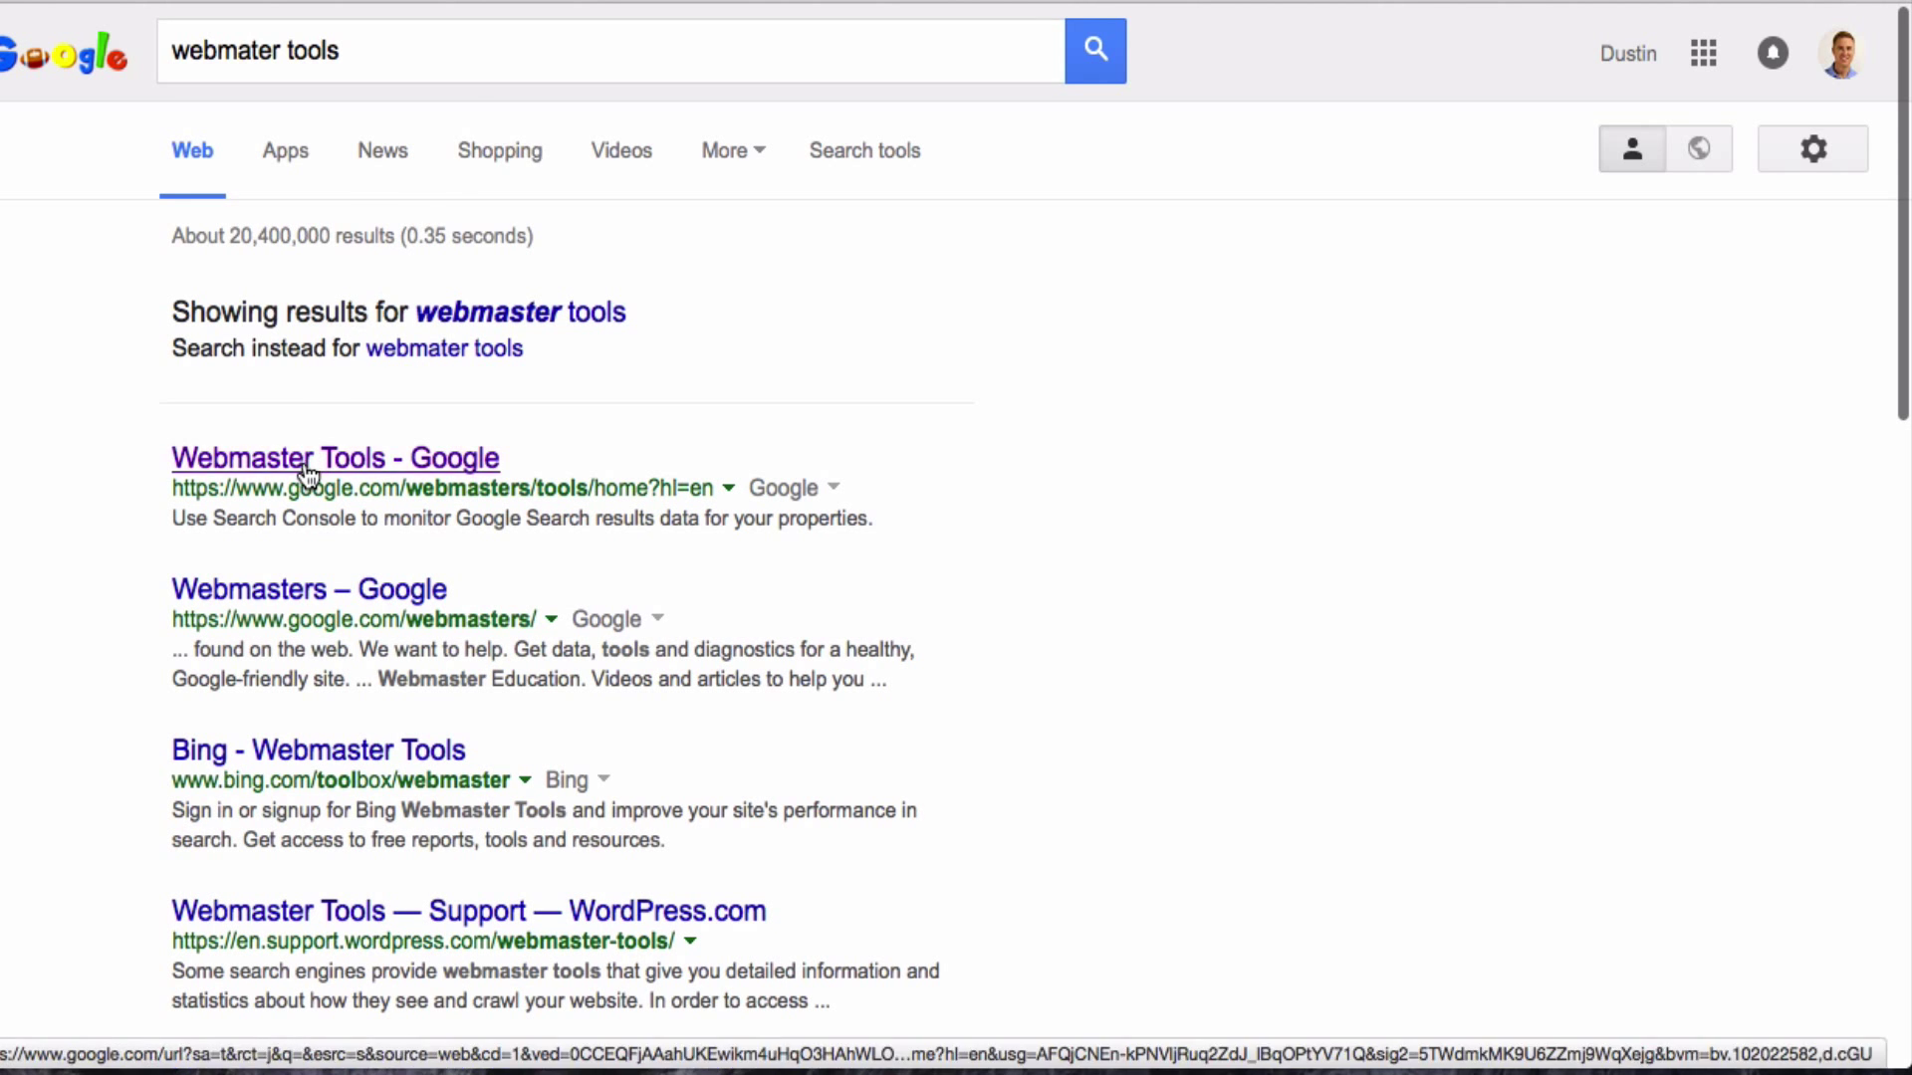
pyautogui.click(308, 464)
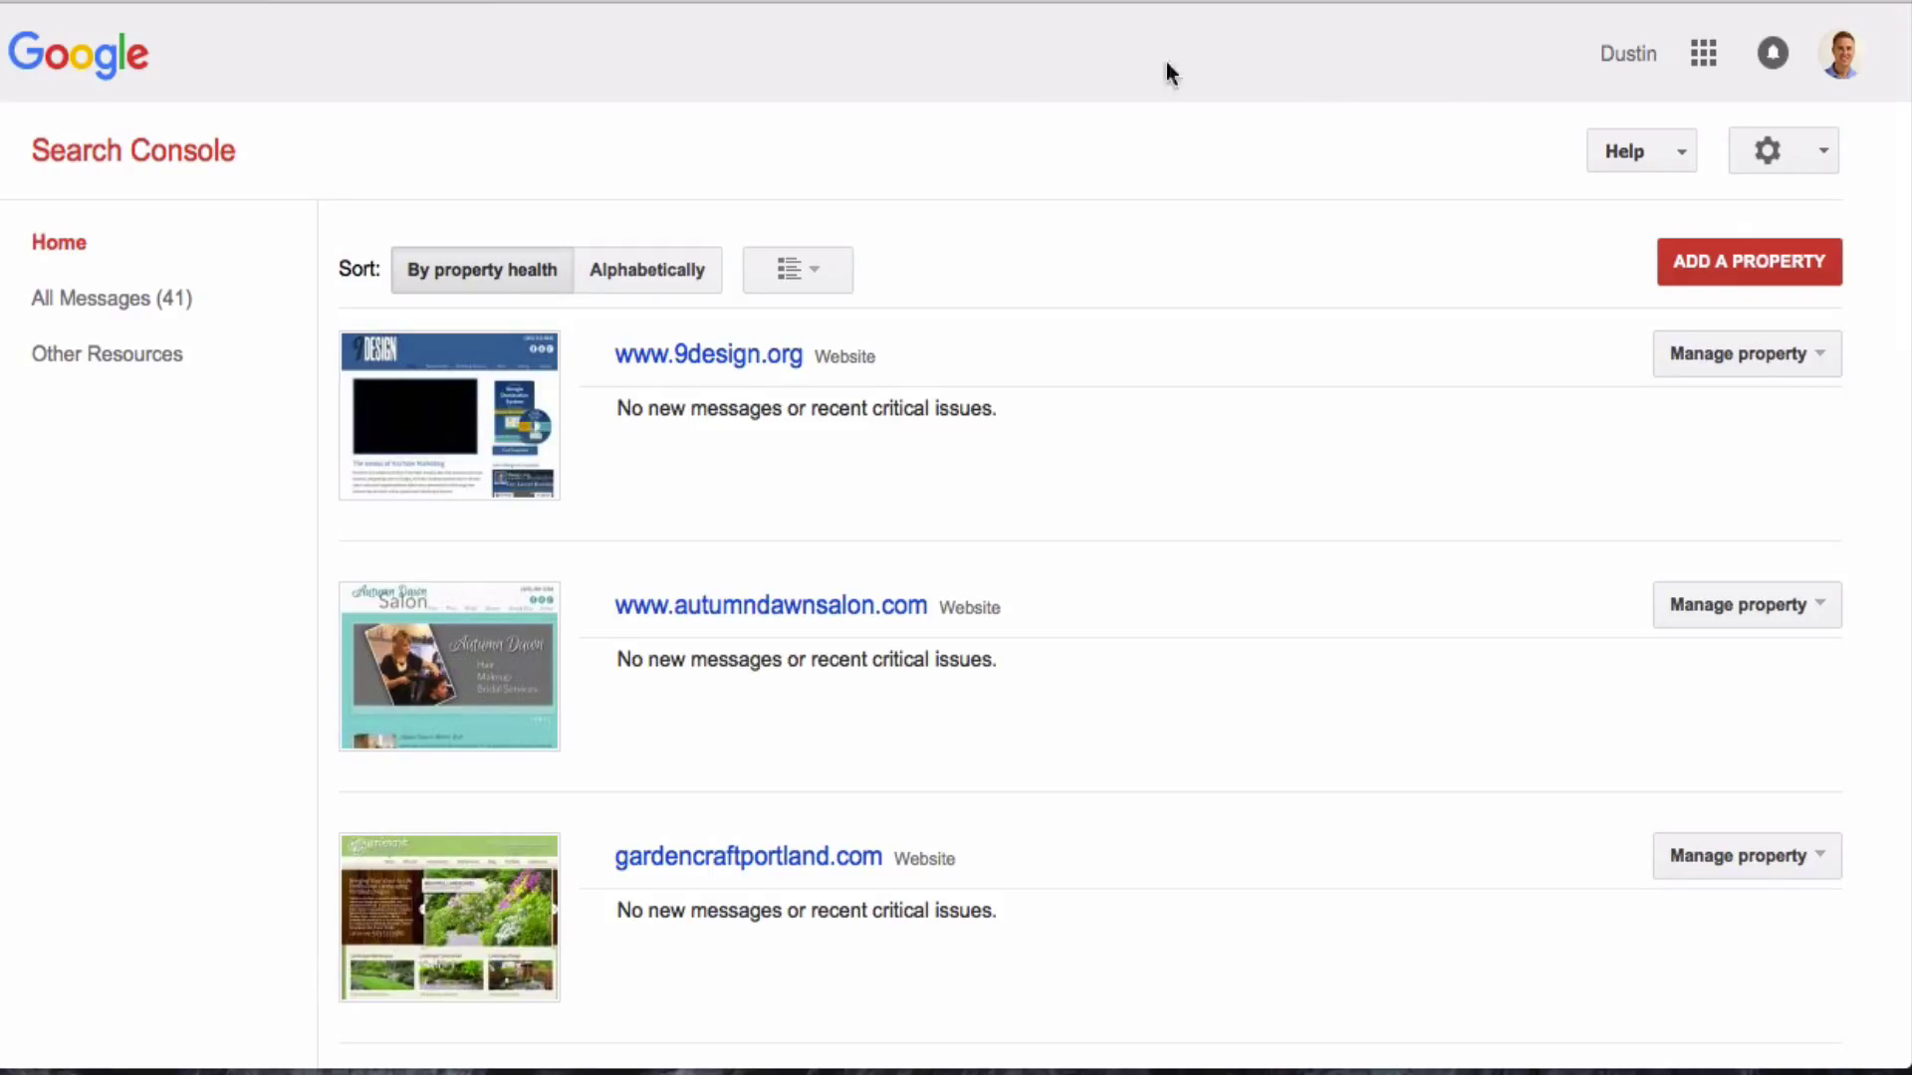
pyautogui.click(1840, 47)
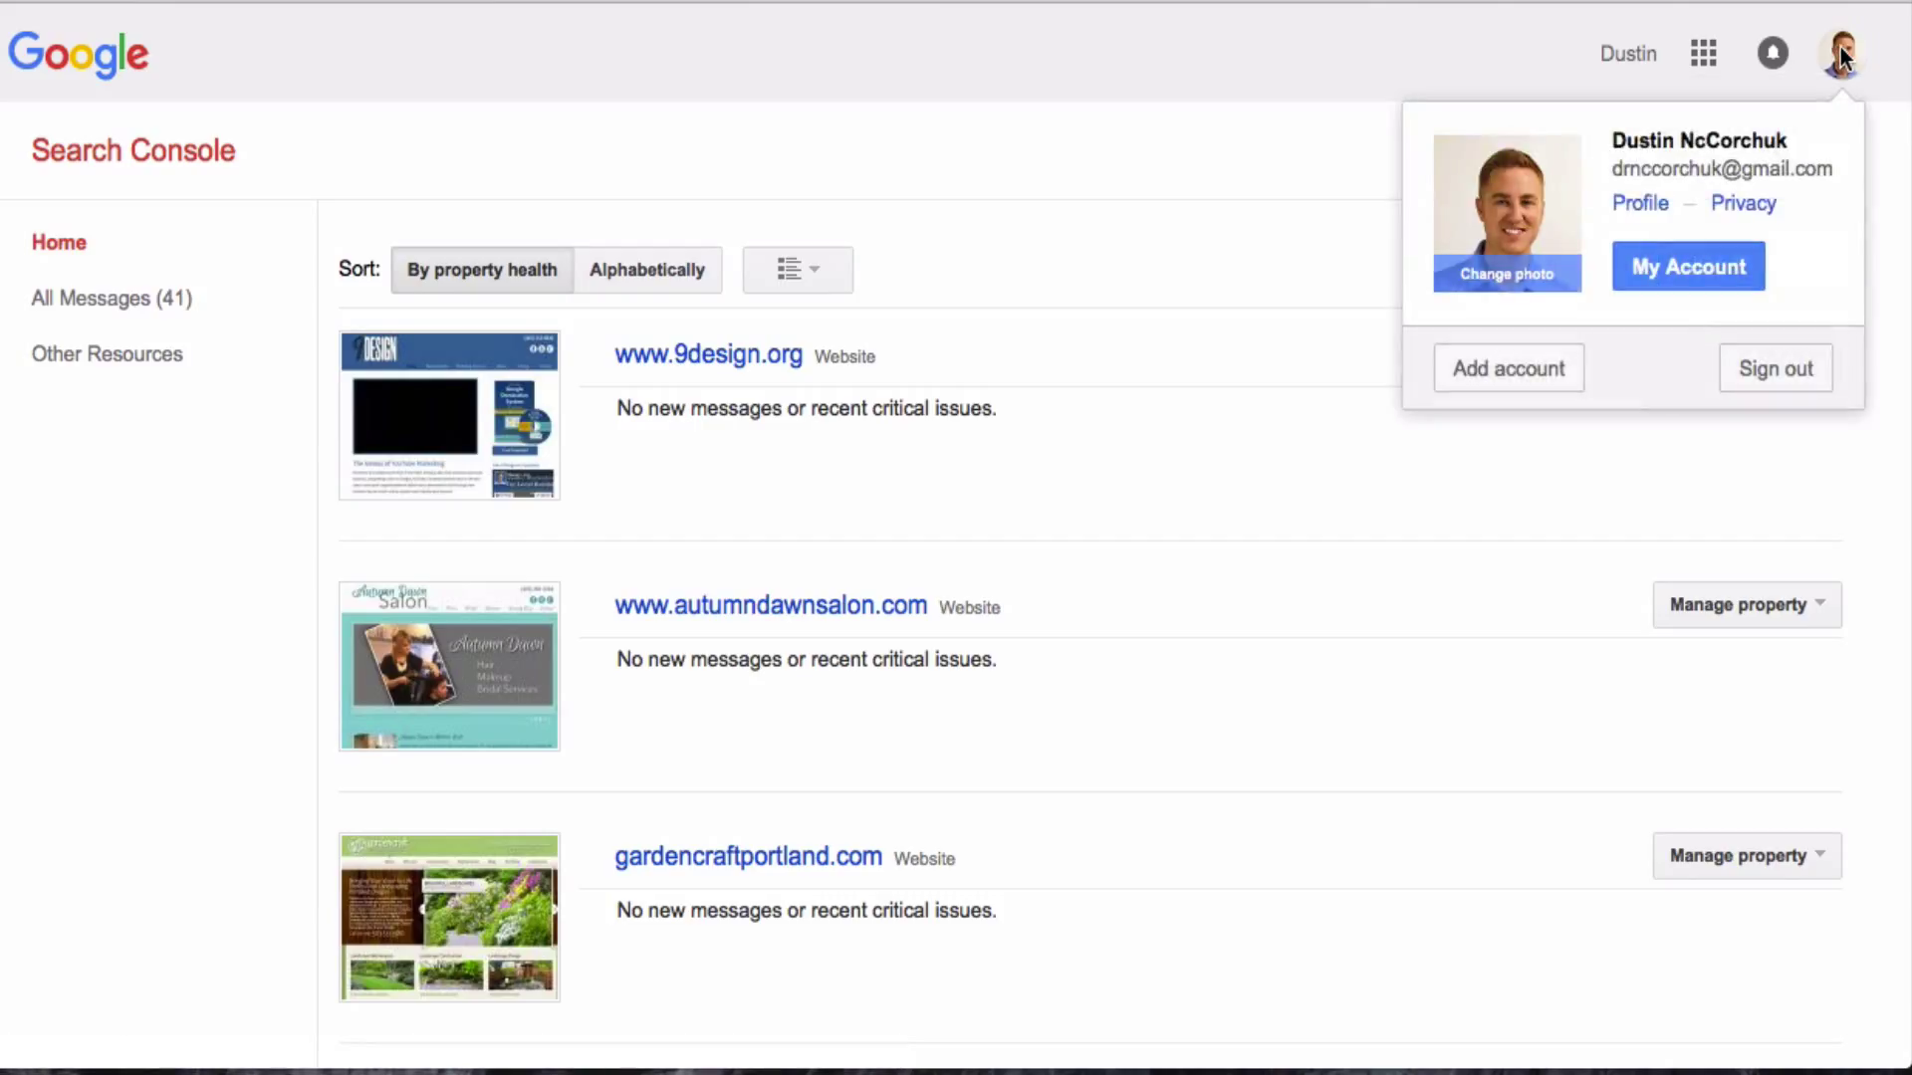
pyautogui.click(1841, 46)
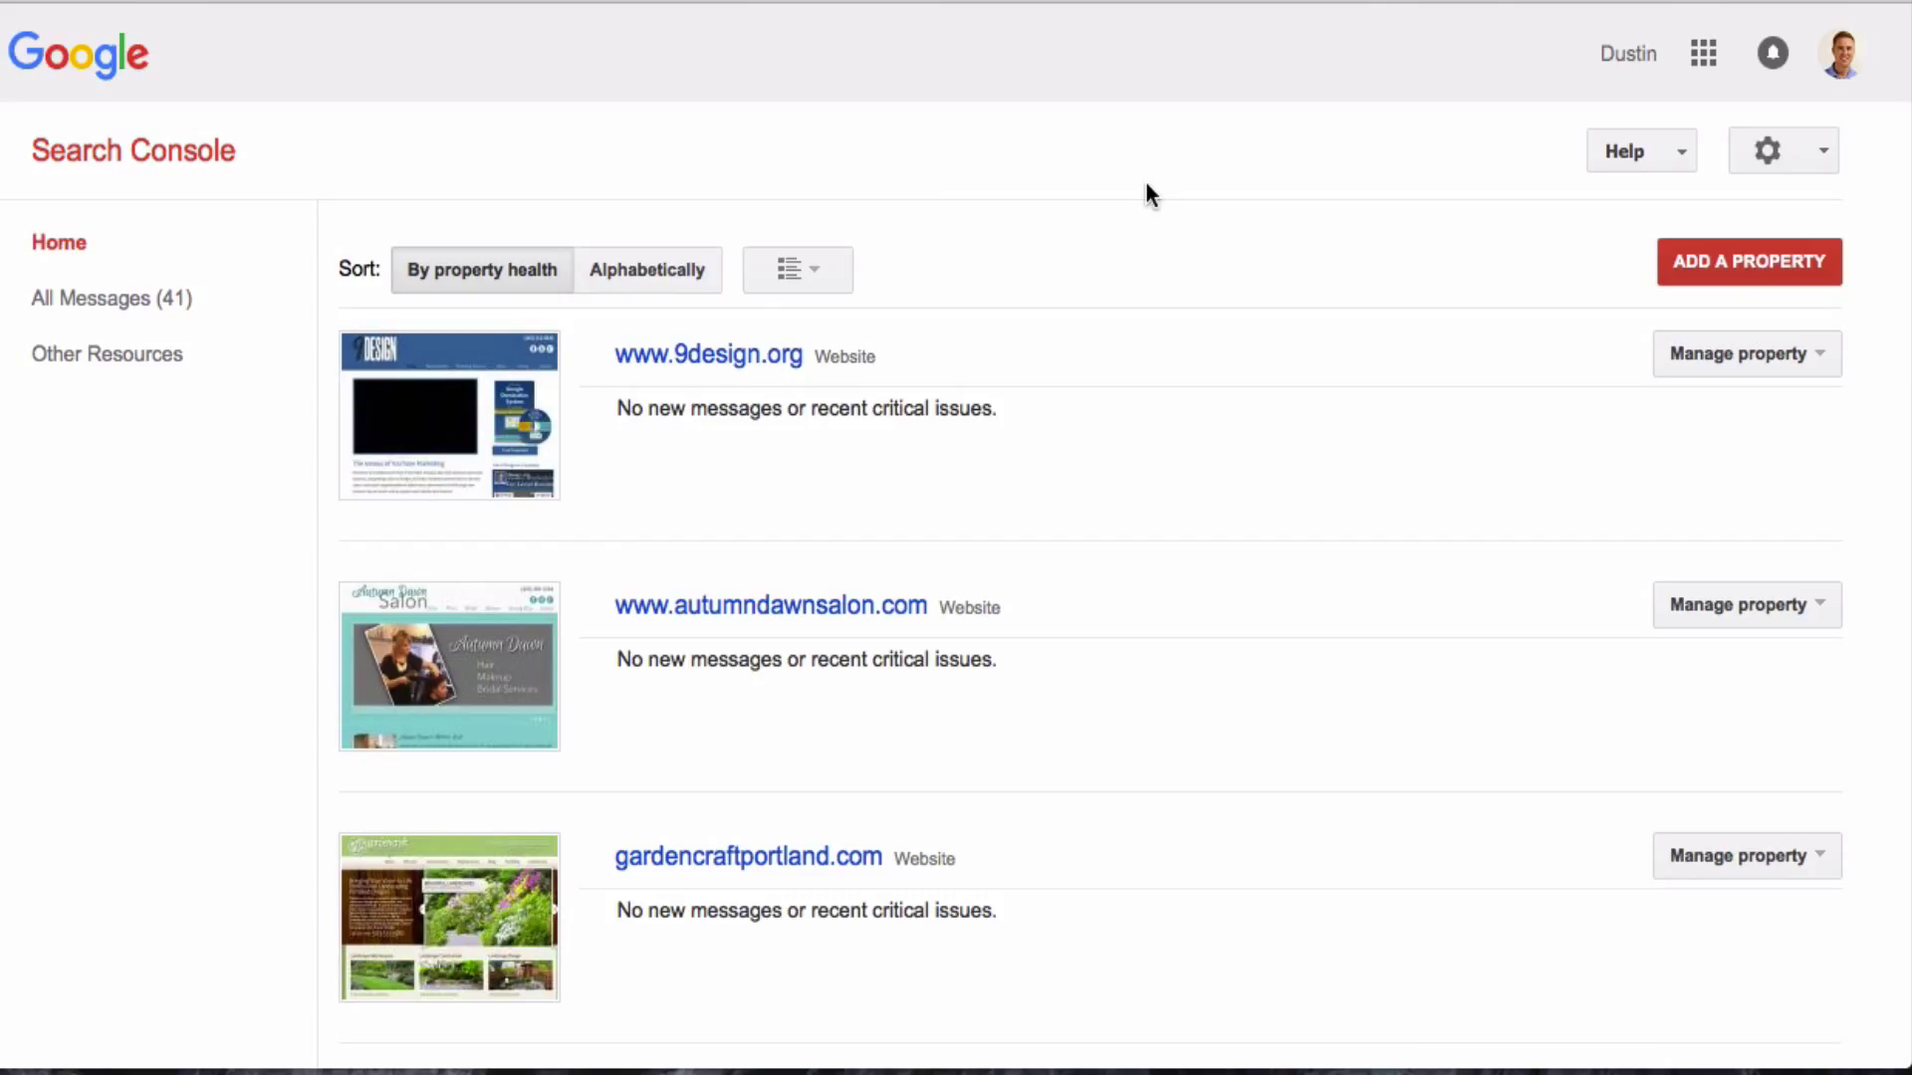
pyautogui.click(1722, 267)
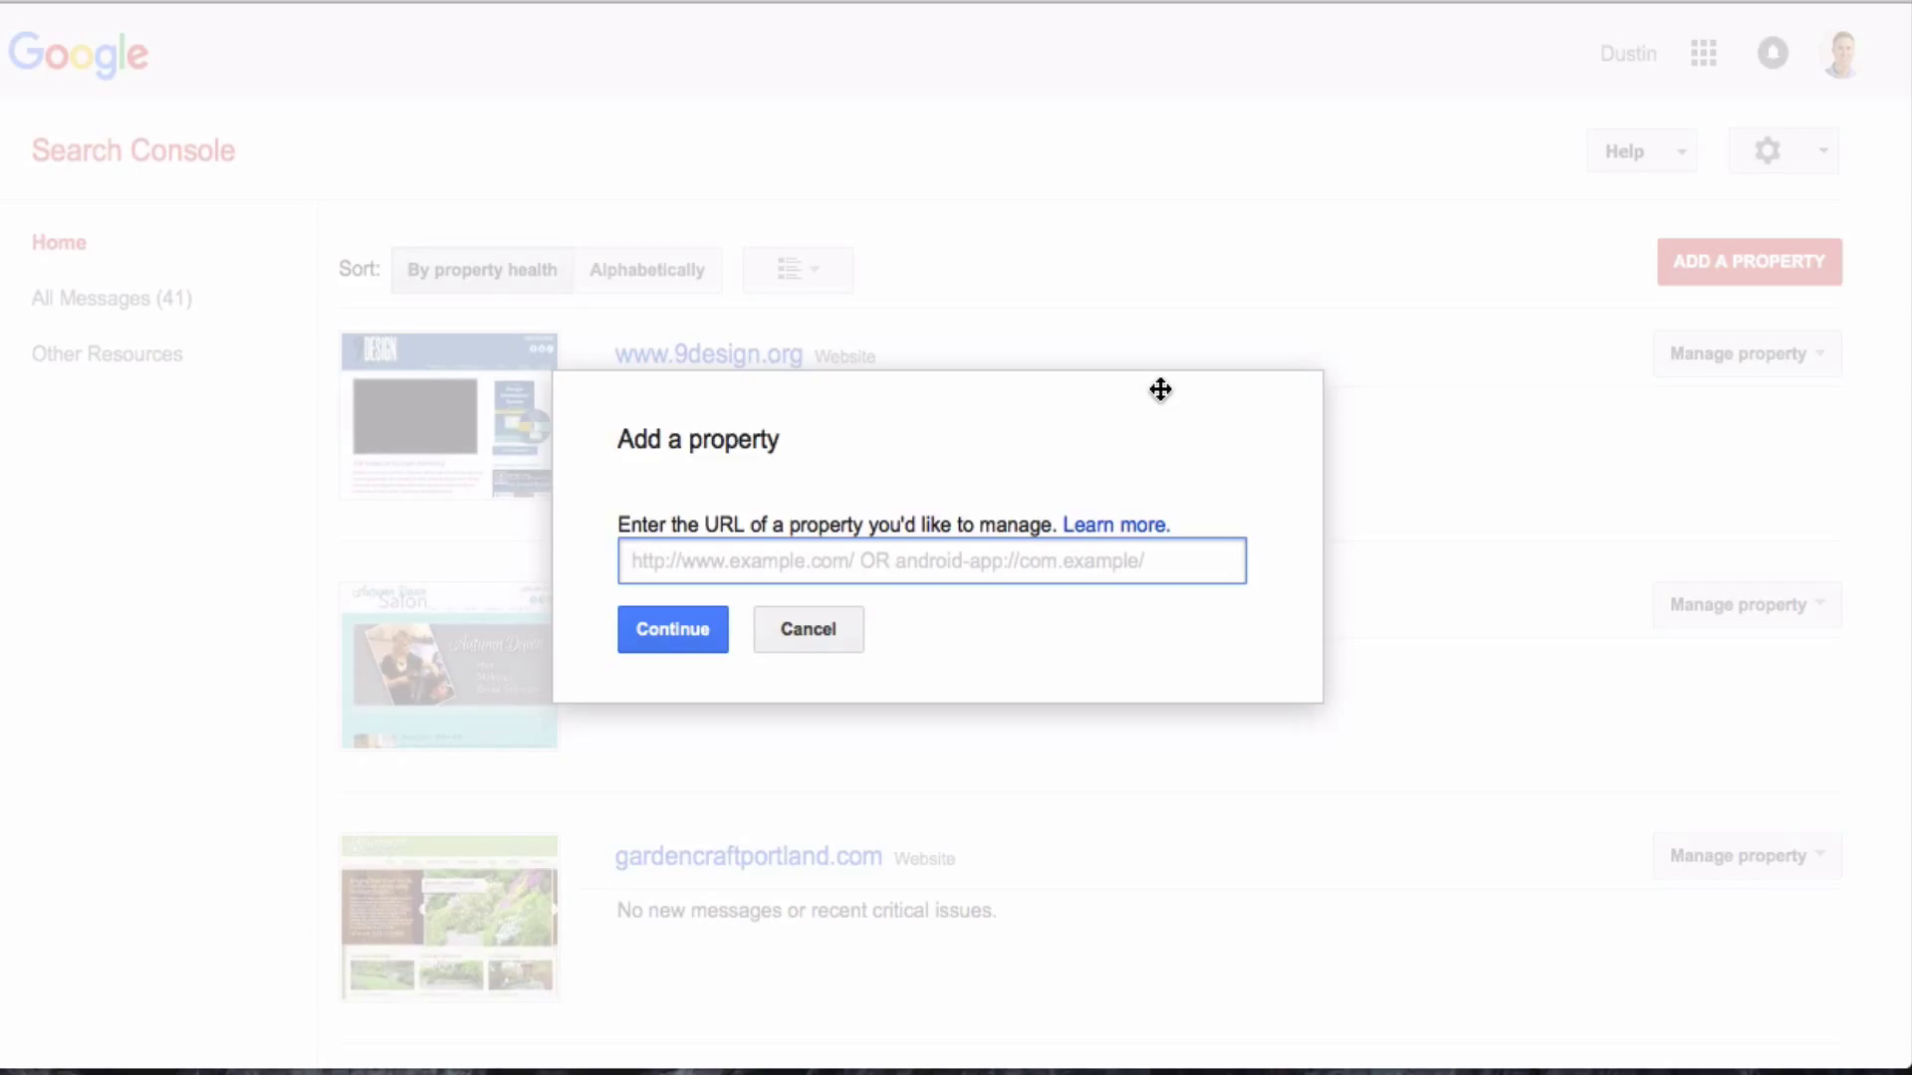
pyautogui.write('http://www.se')
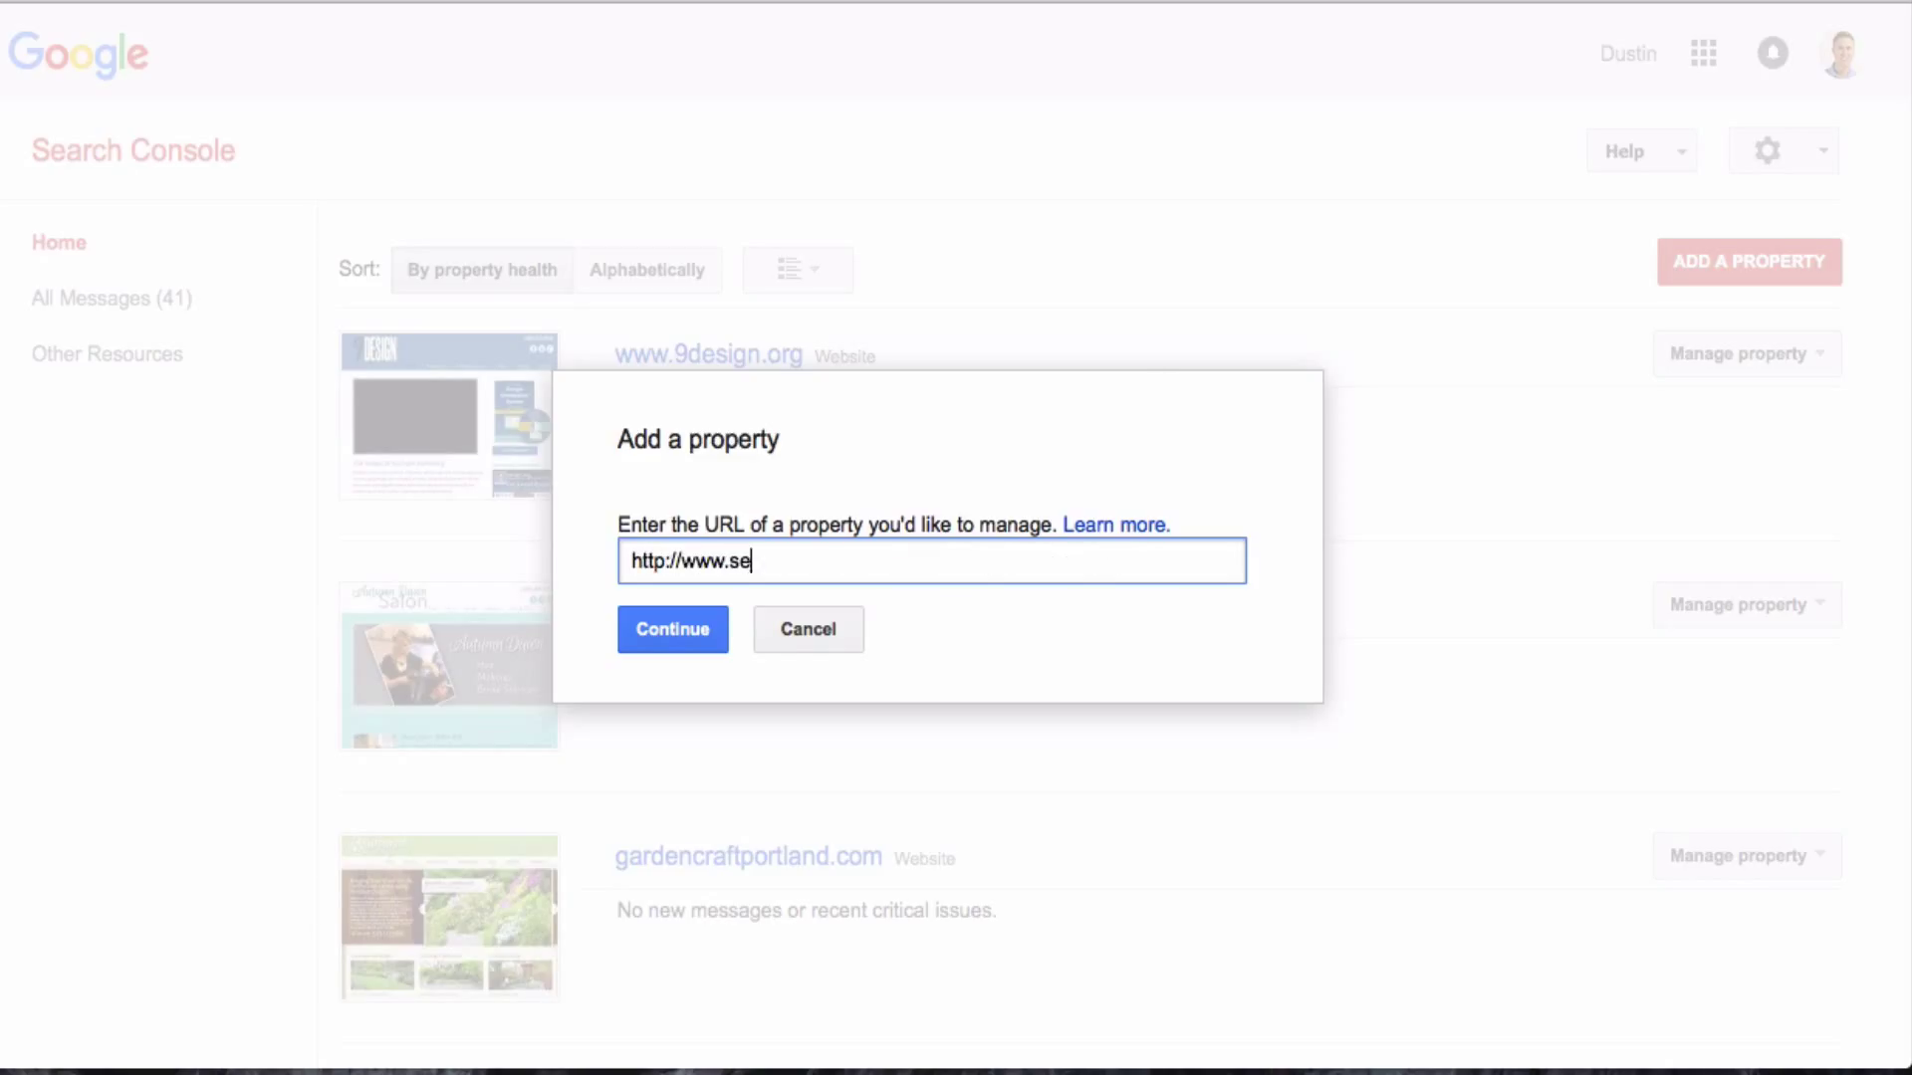
pyautogui.write('attlesalon.info')
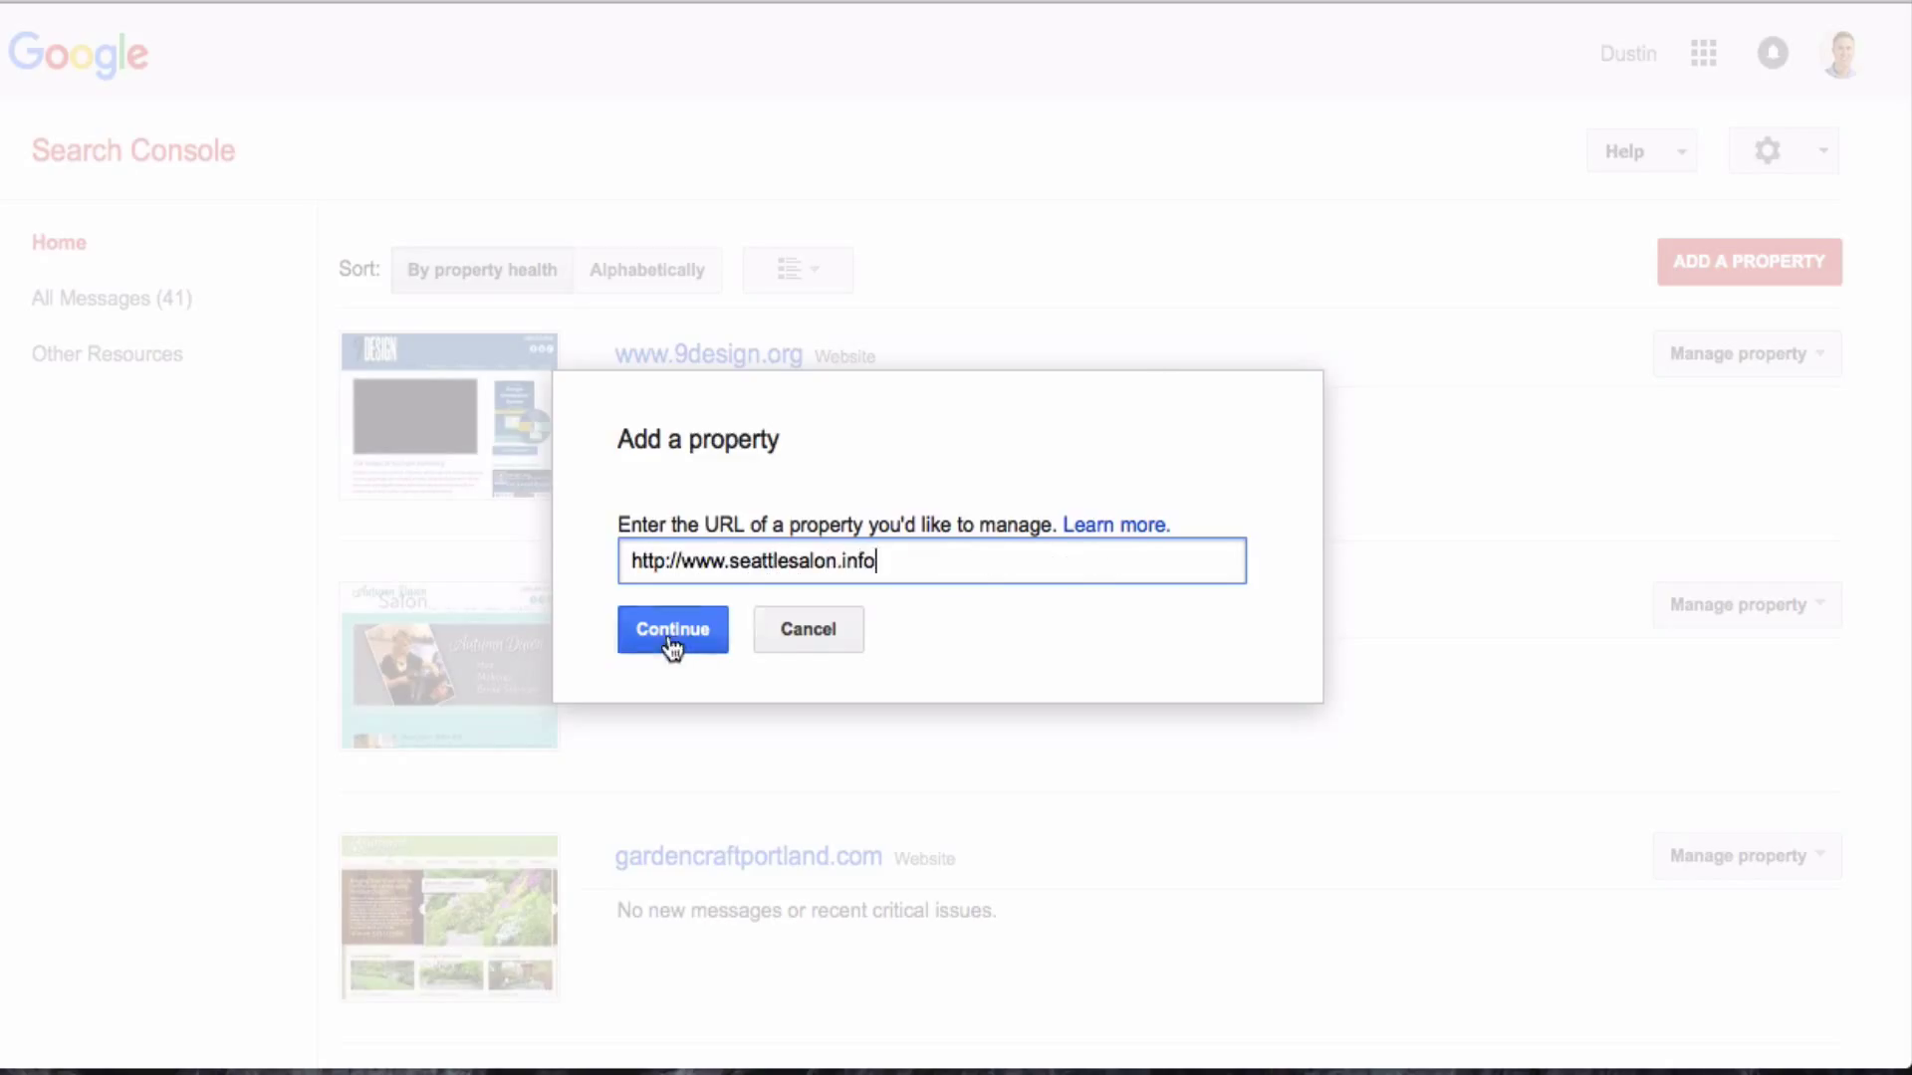
pyautogui.click(672, 645)
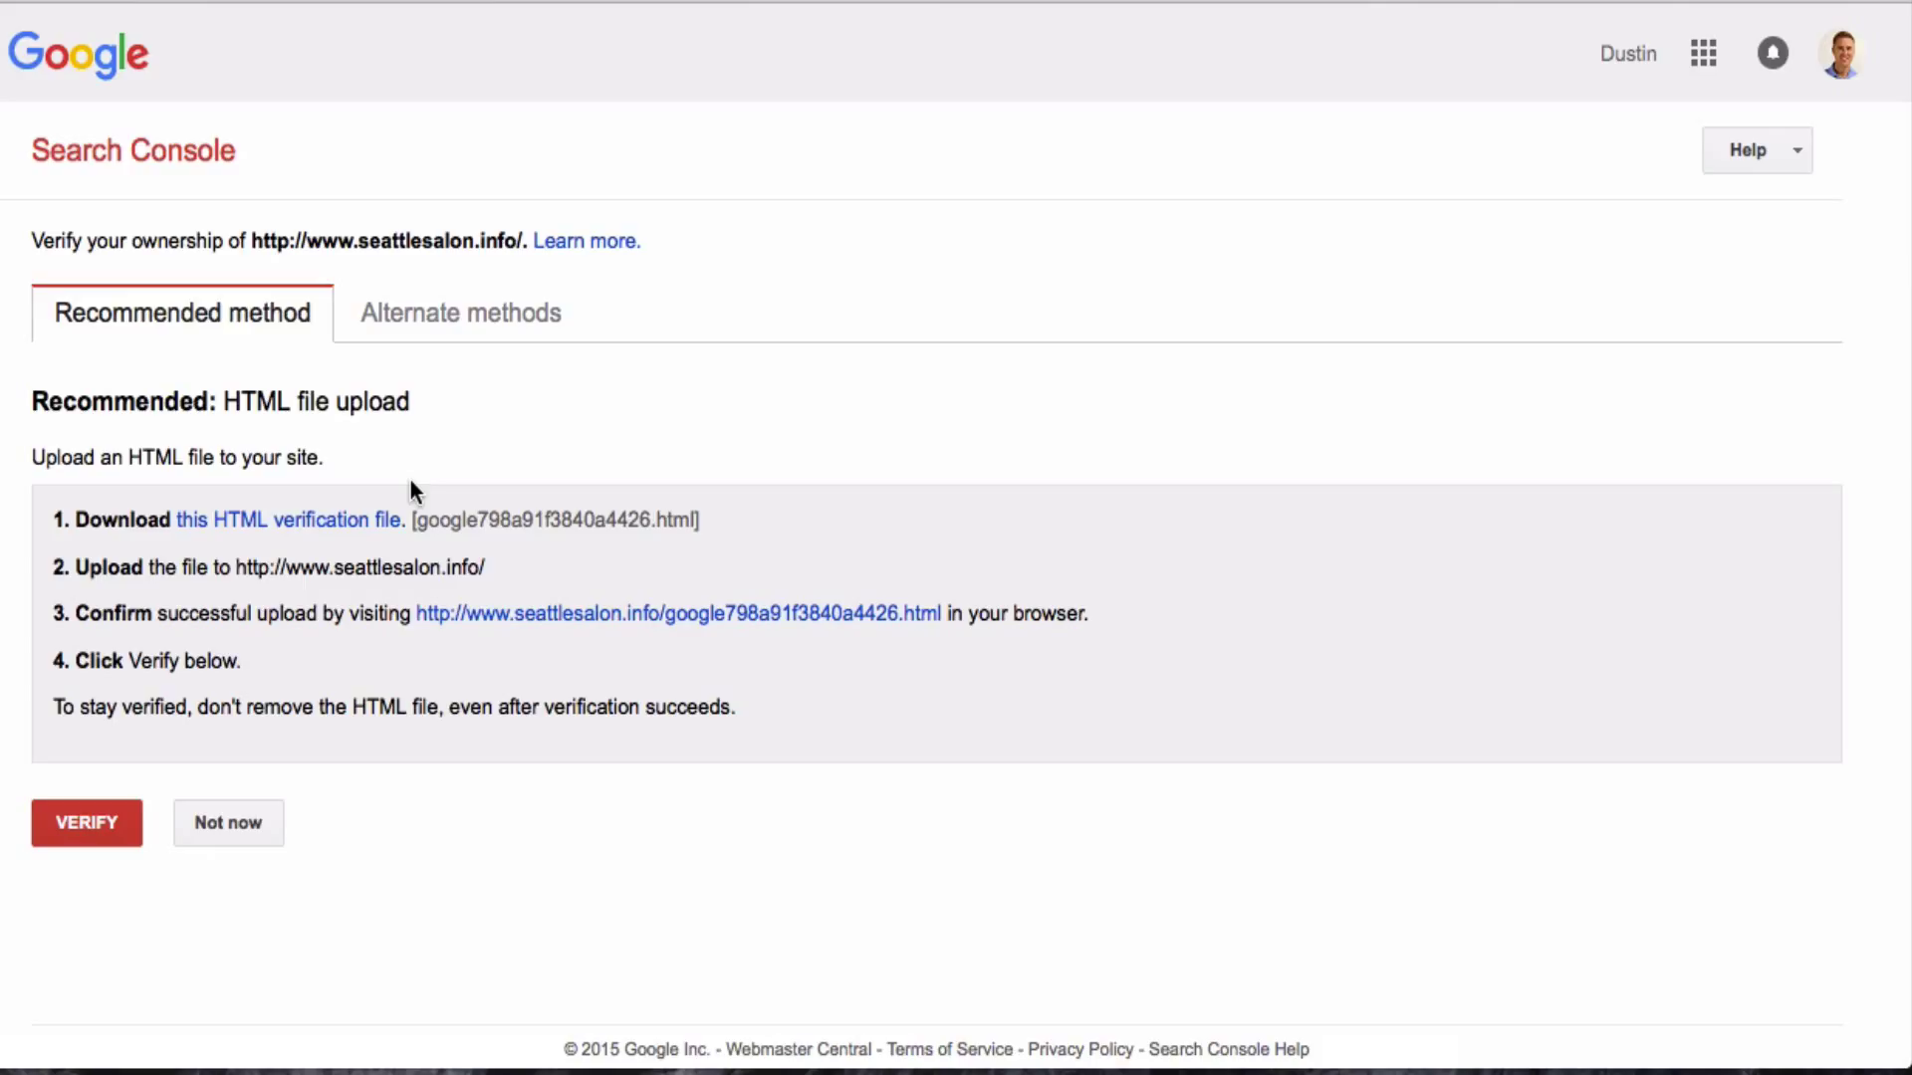
# Step: Compare the alternate methods (meta tag, domain provider, Analytics, Tag Manager), then return to HTML file upload
pyautogui.click(428, 318)
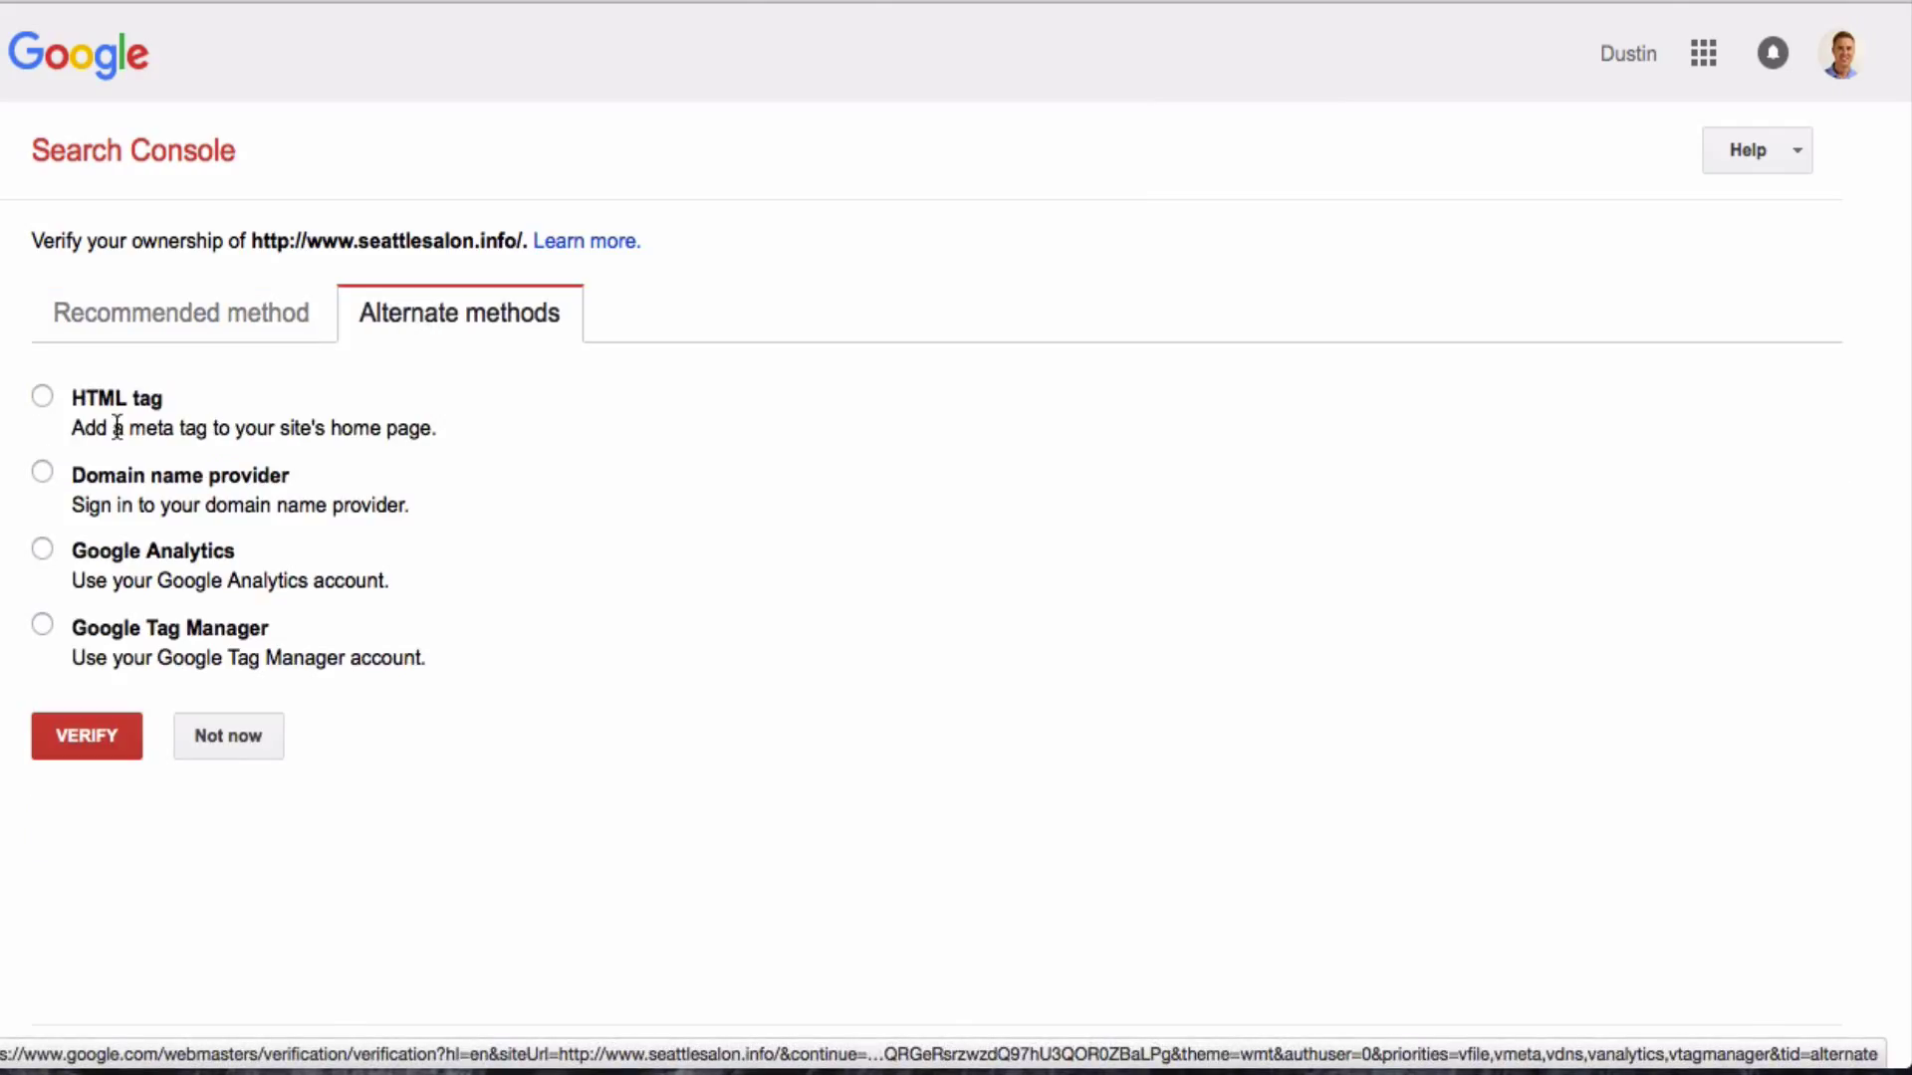
pyautogui.click(41, 397)
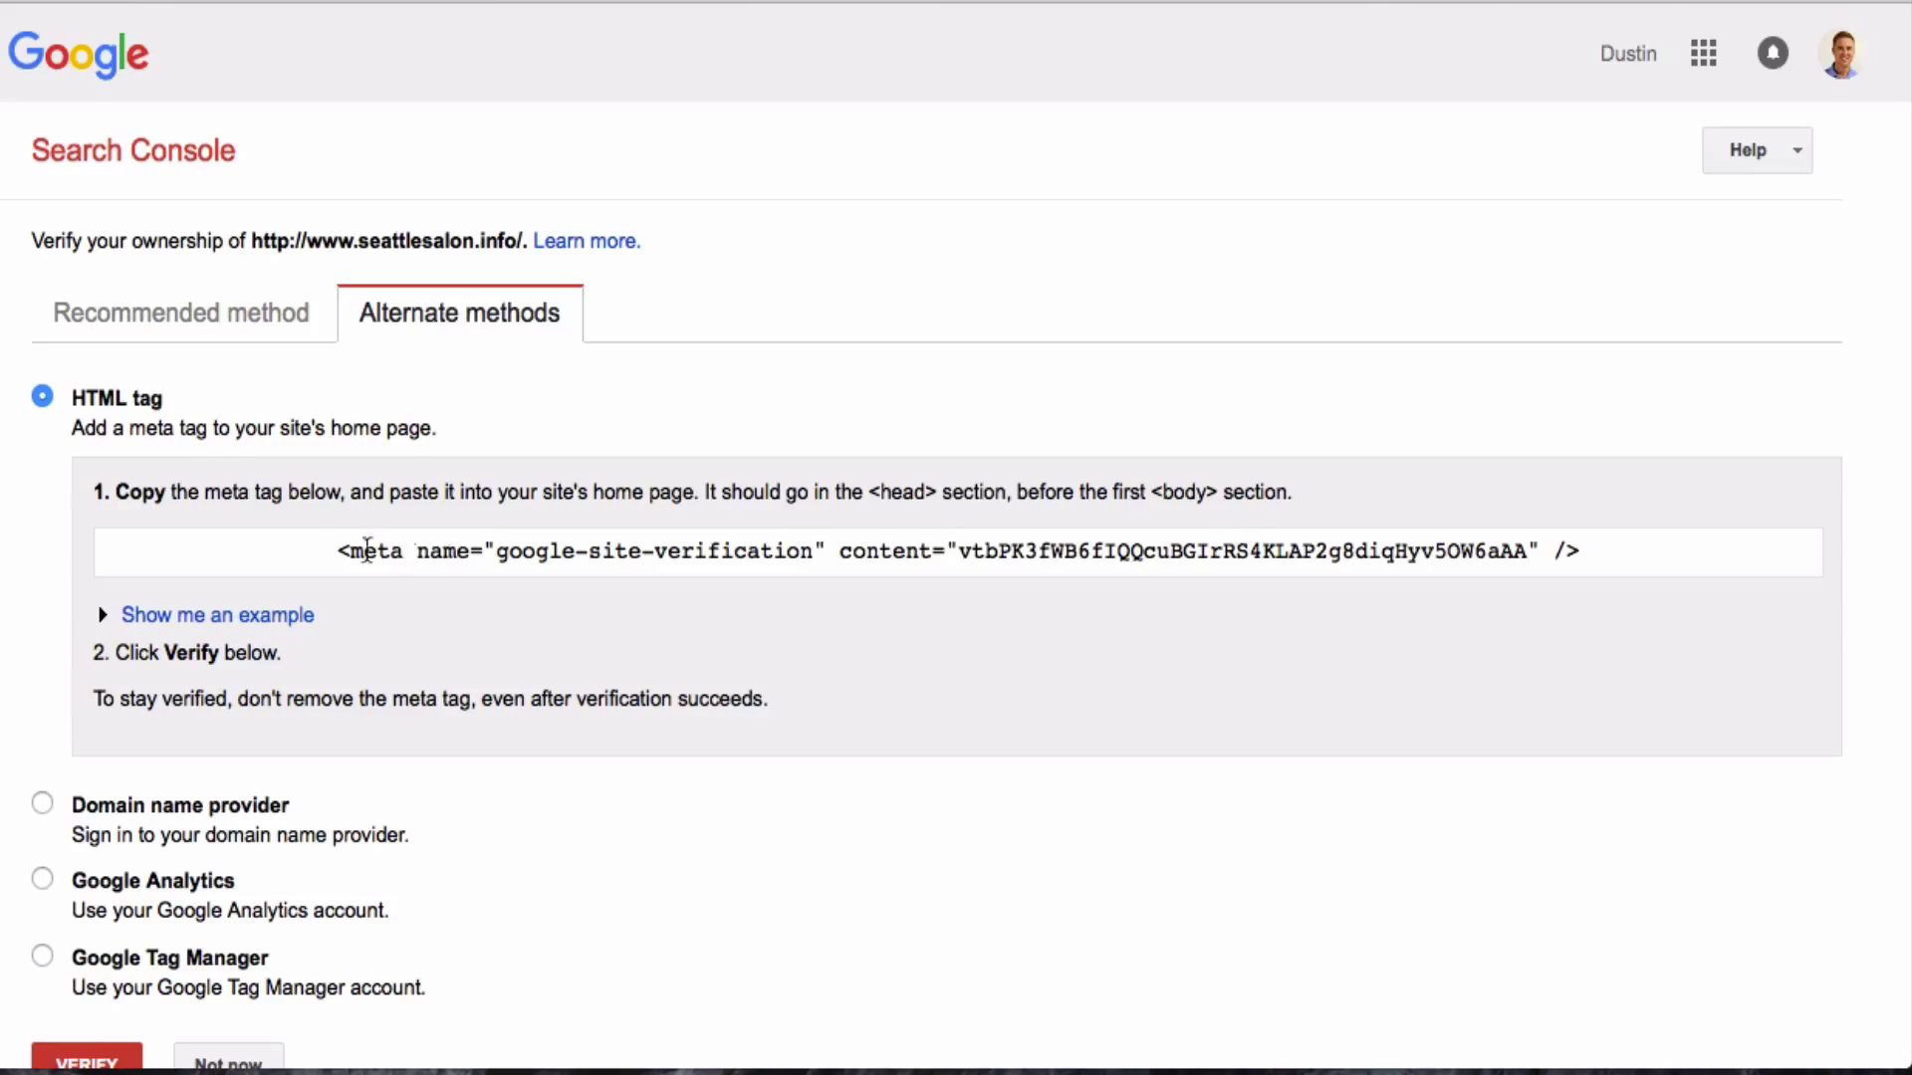
pyautogui.scroll(-3, 335, 546)
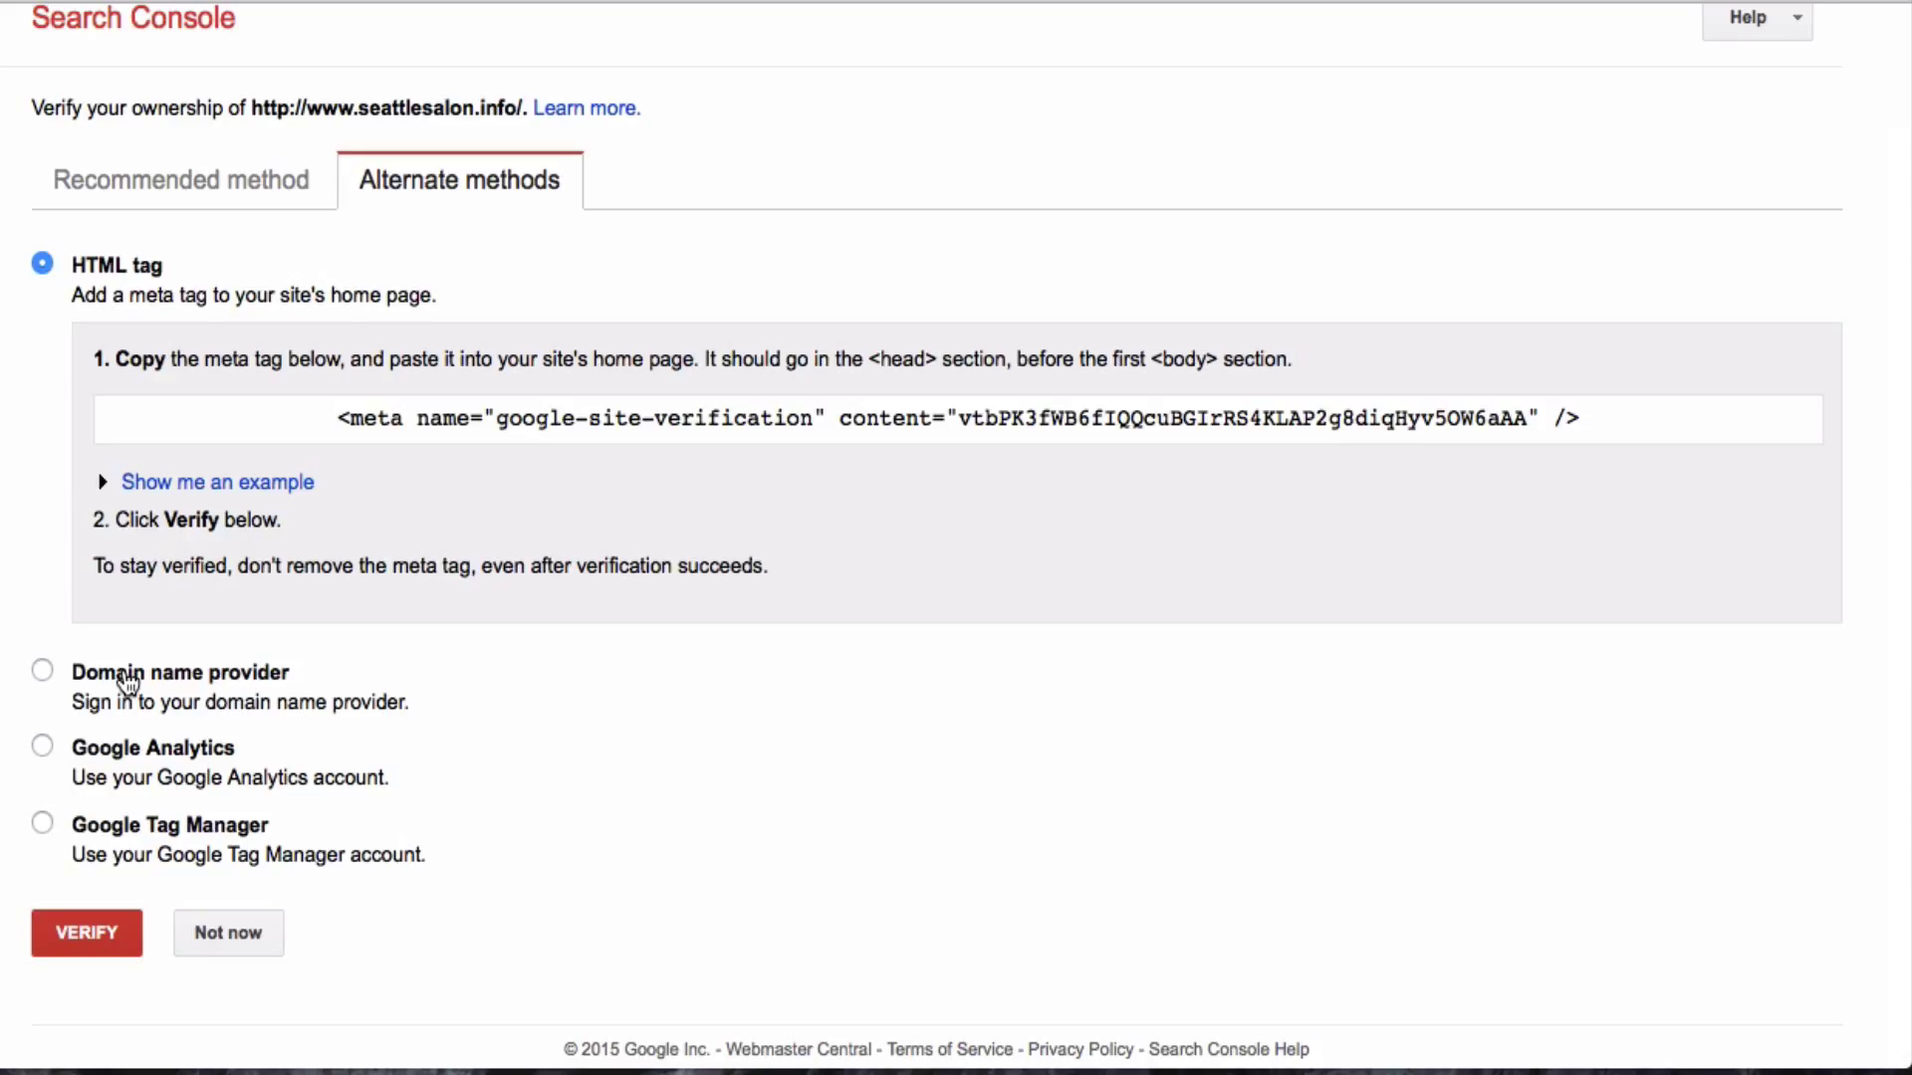
pyautogui.click(43, 670)
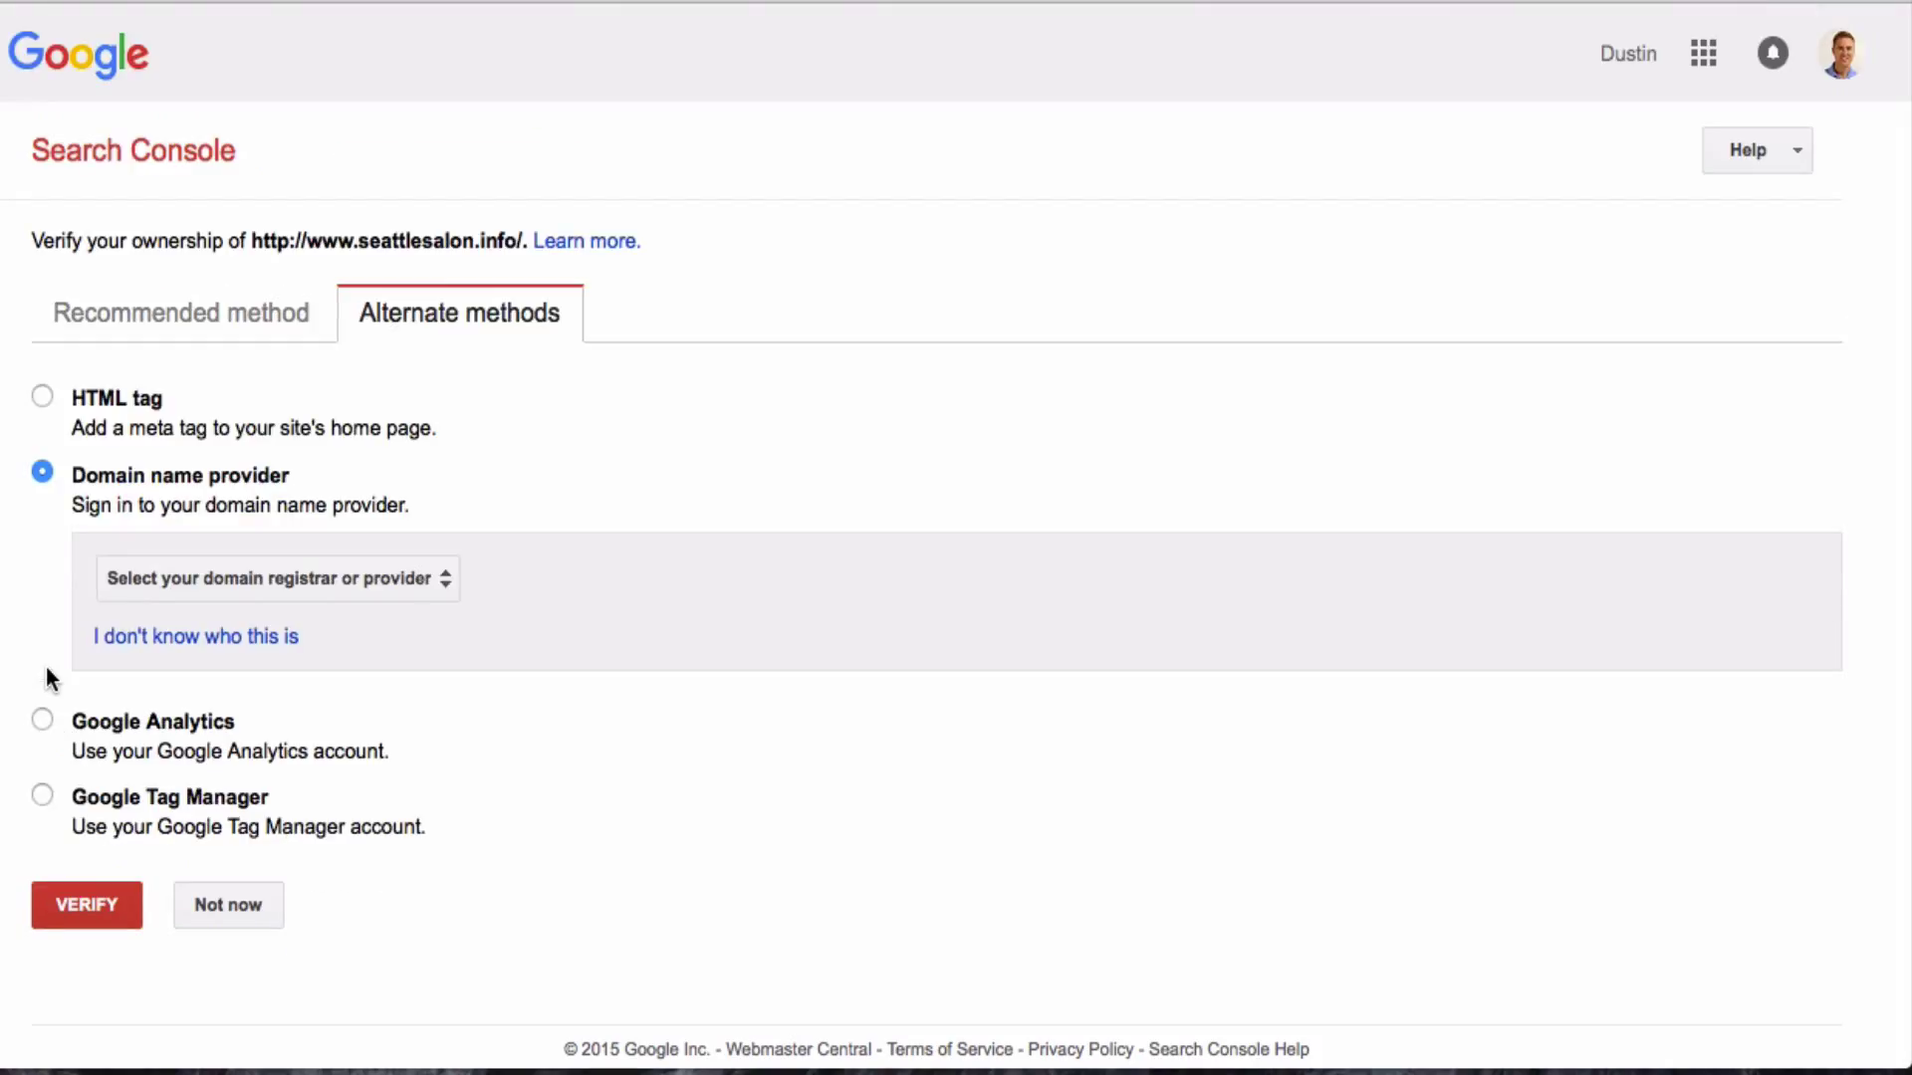
pyautogui.click(44, 717)
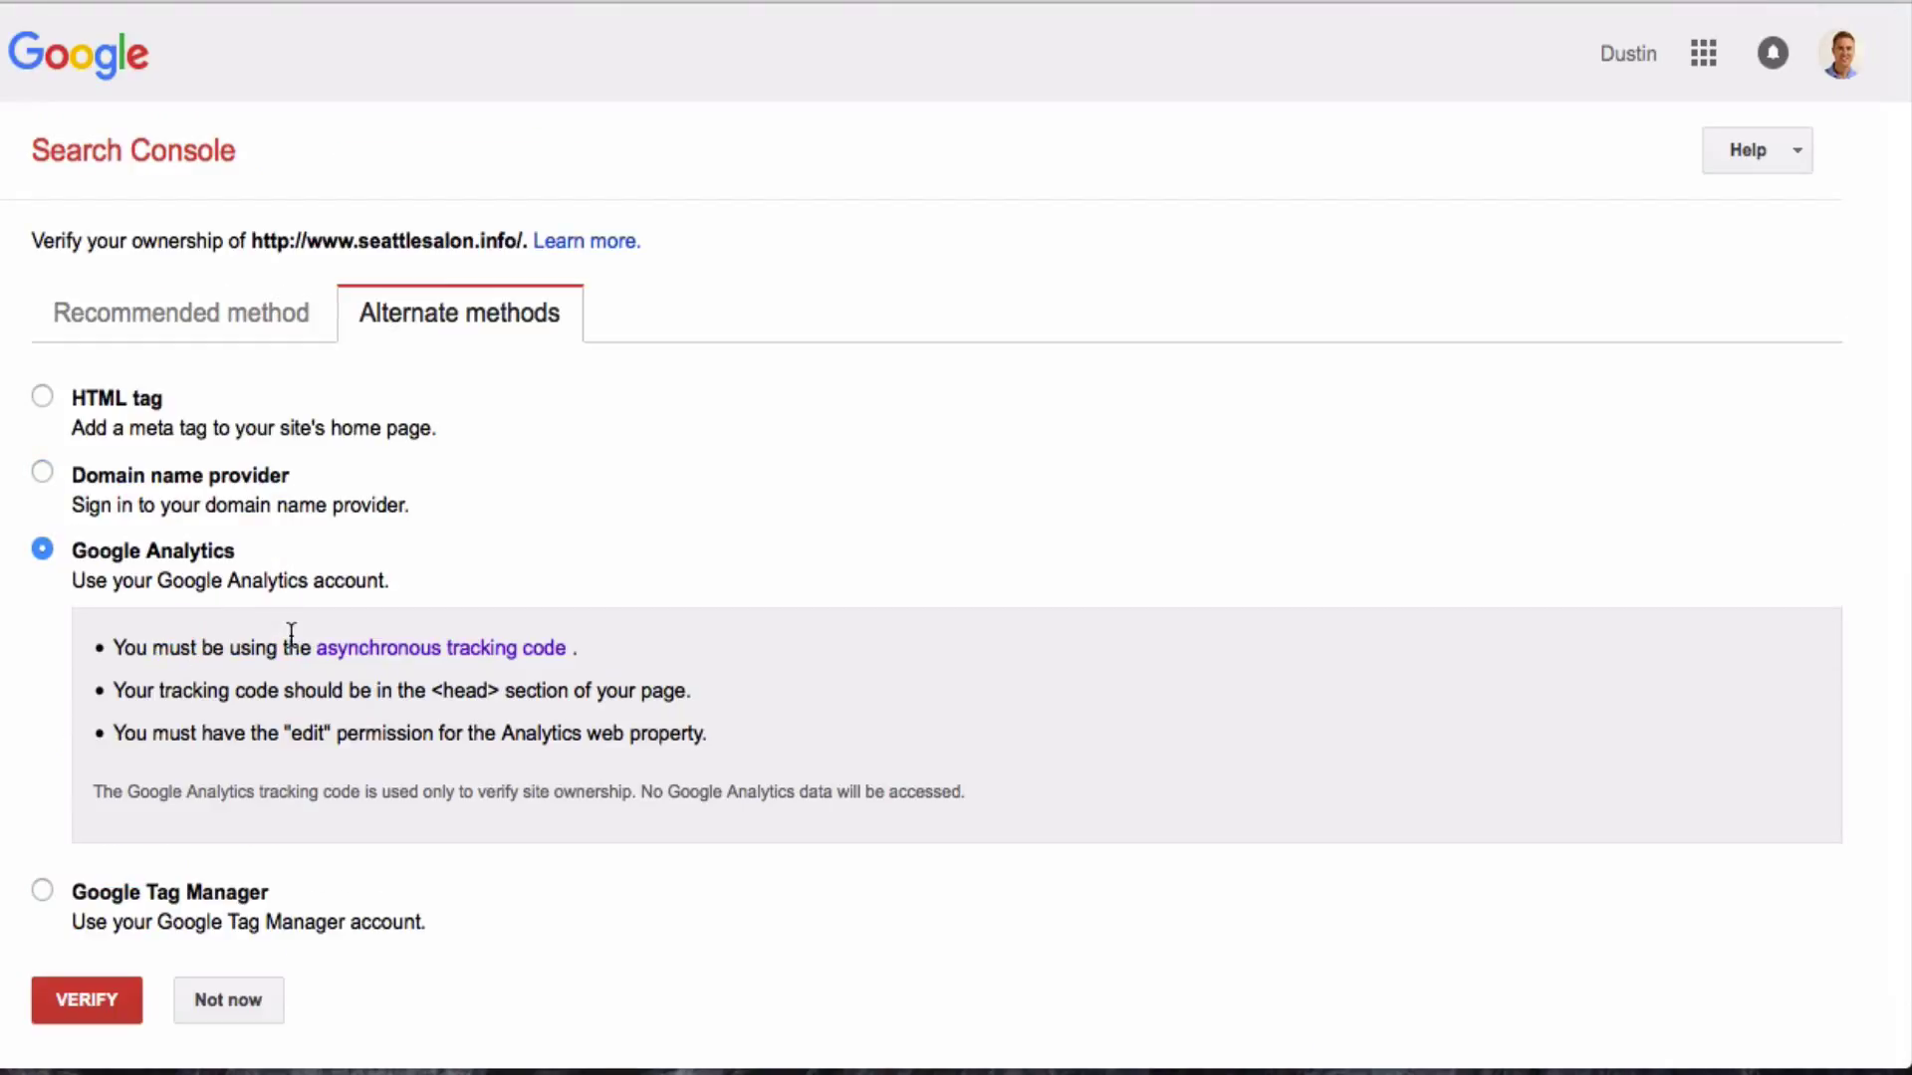
pyautogui.scroll(-2, 291, 633)
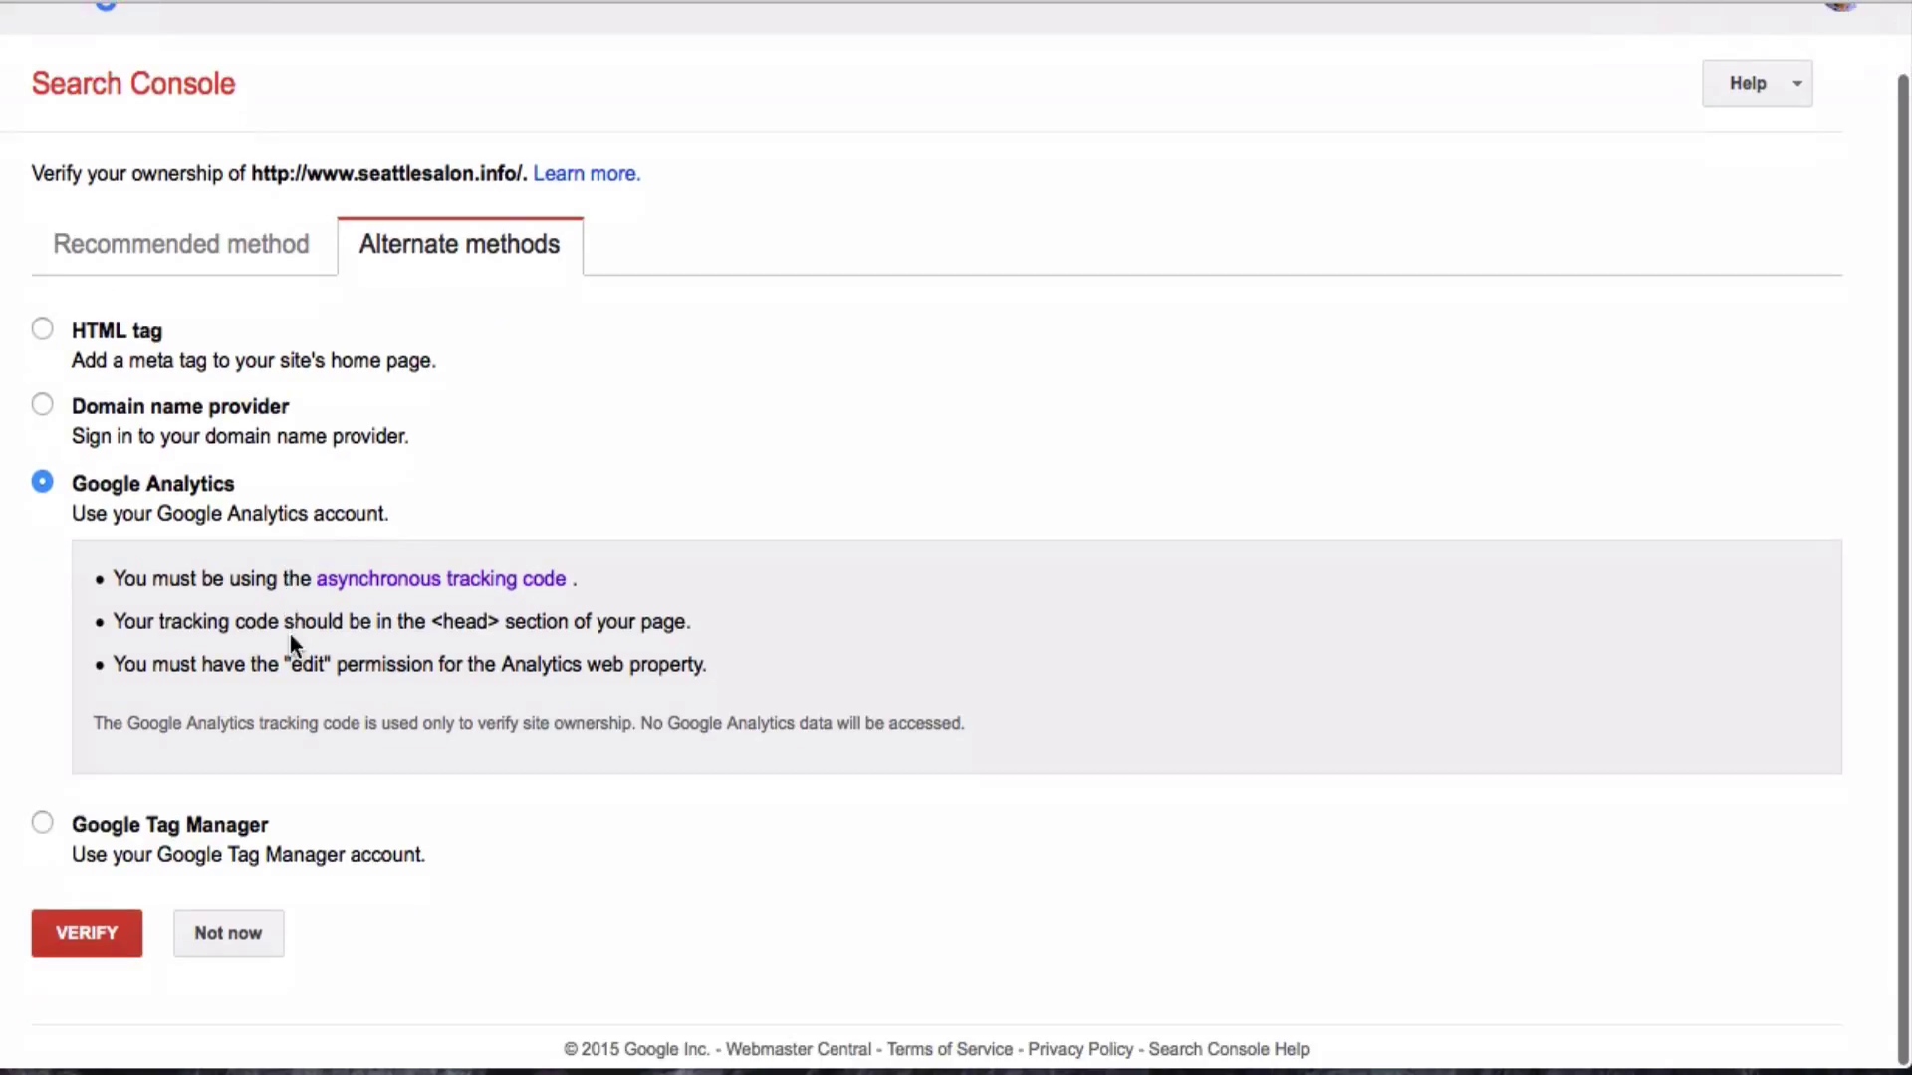
pyautogui.click(44, 820)
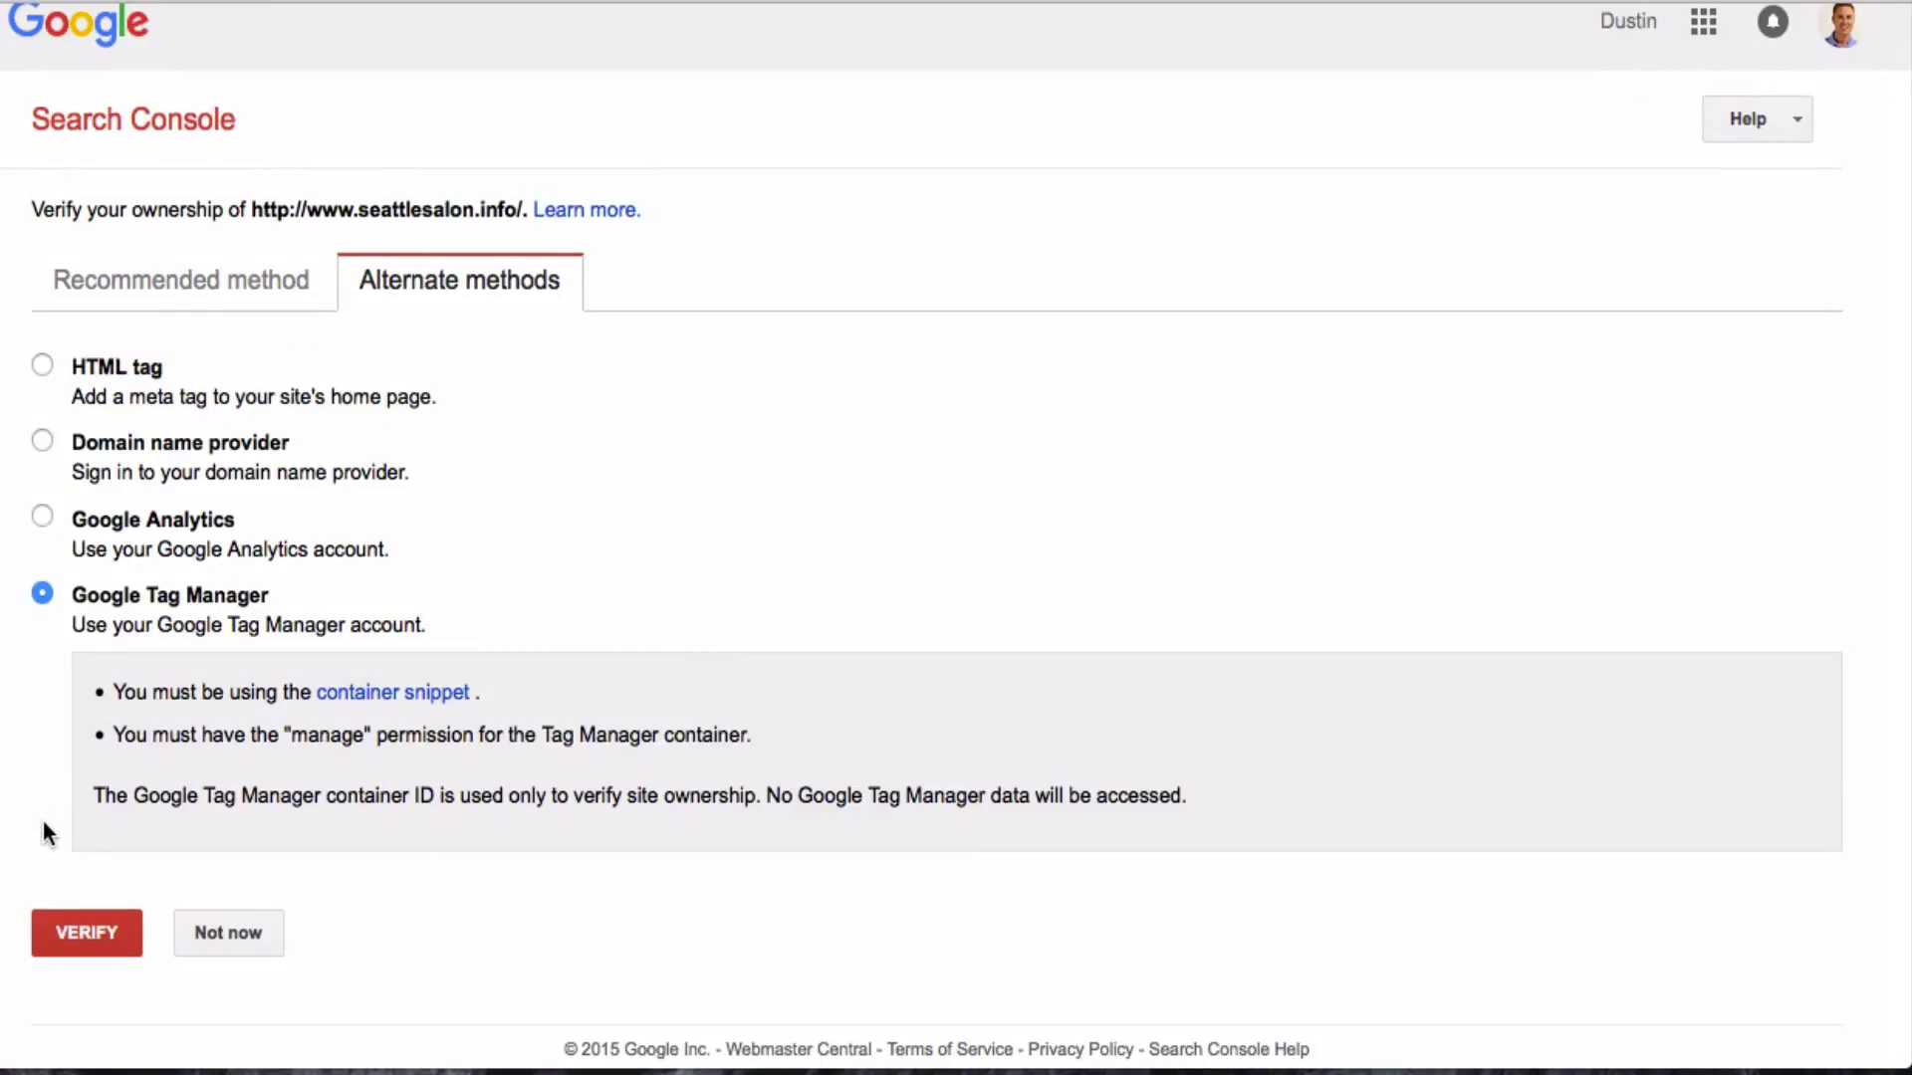
pyautogui.click(187, 281)
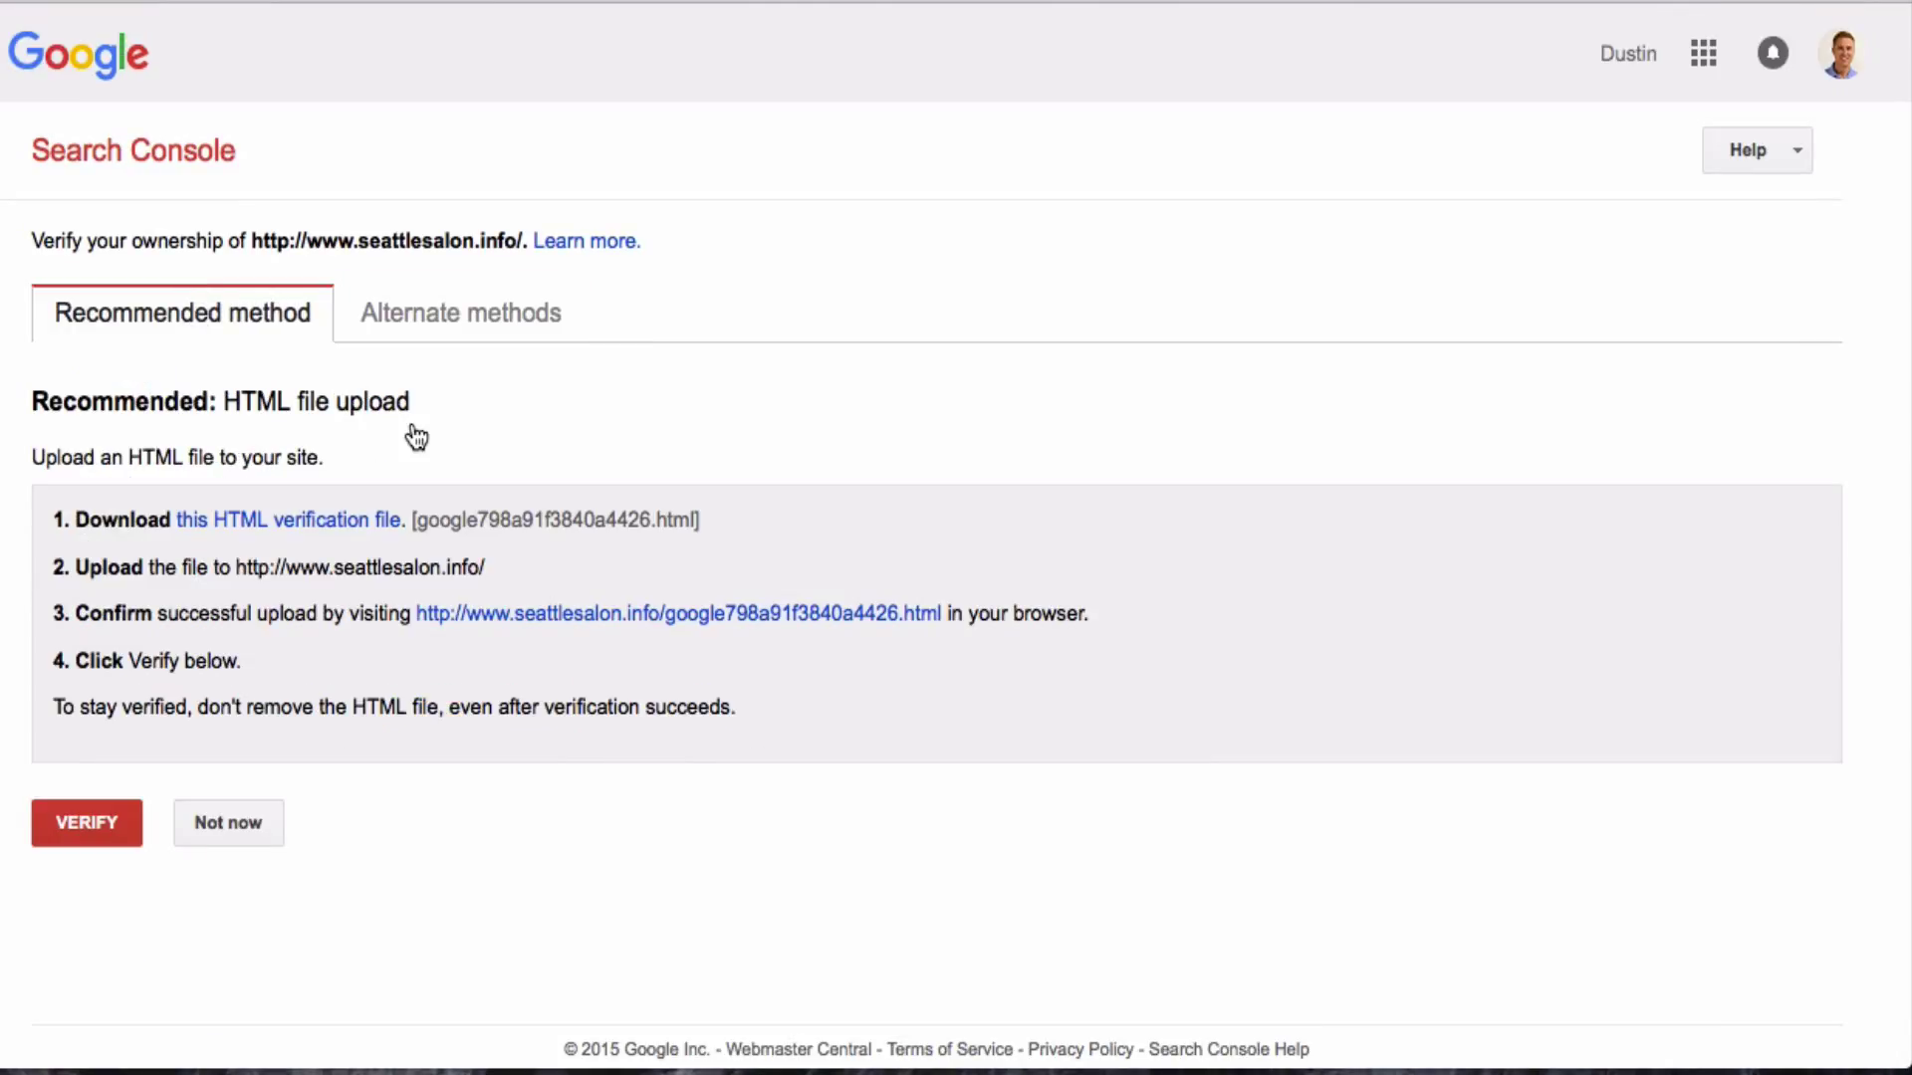
# Step: Save the verification file google798a91f3840a4426.html and confirm the download finished
pyautogui.click(331, 520)
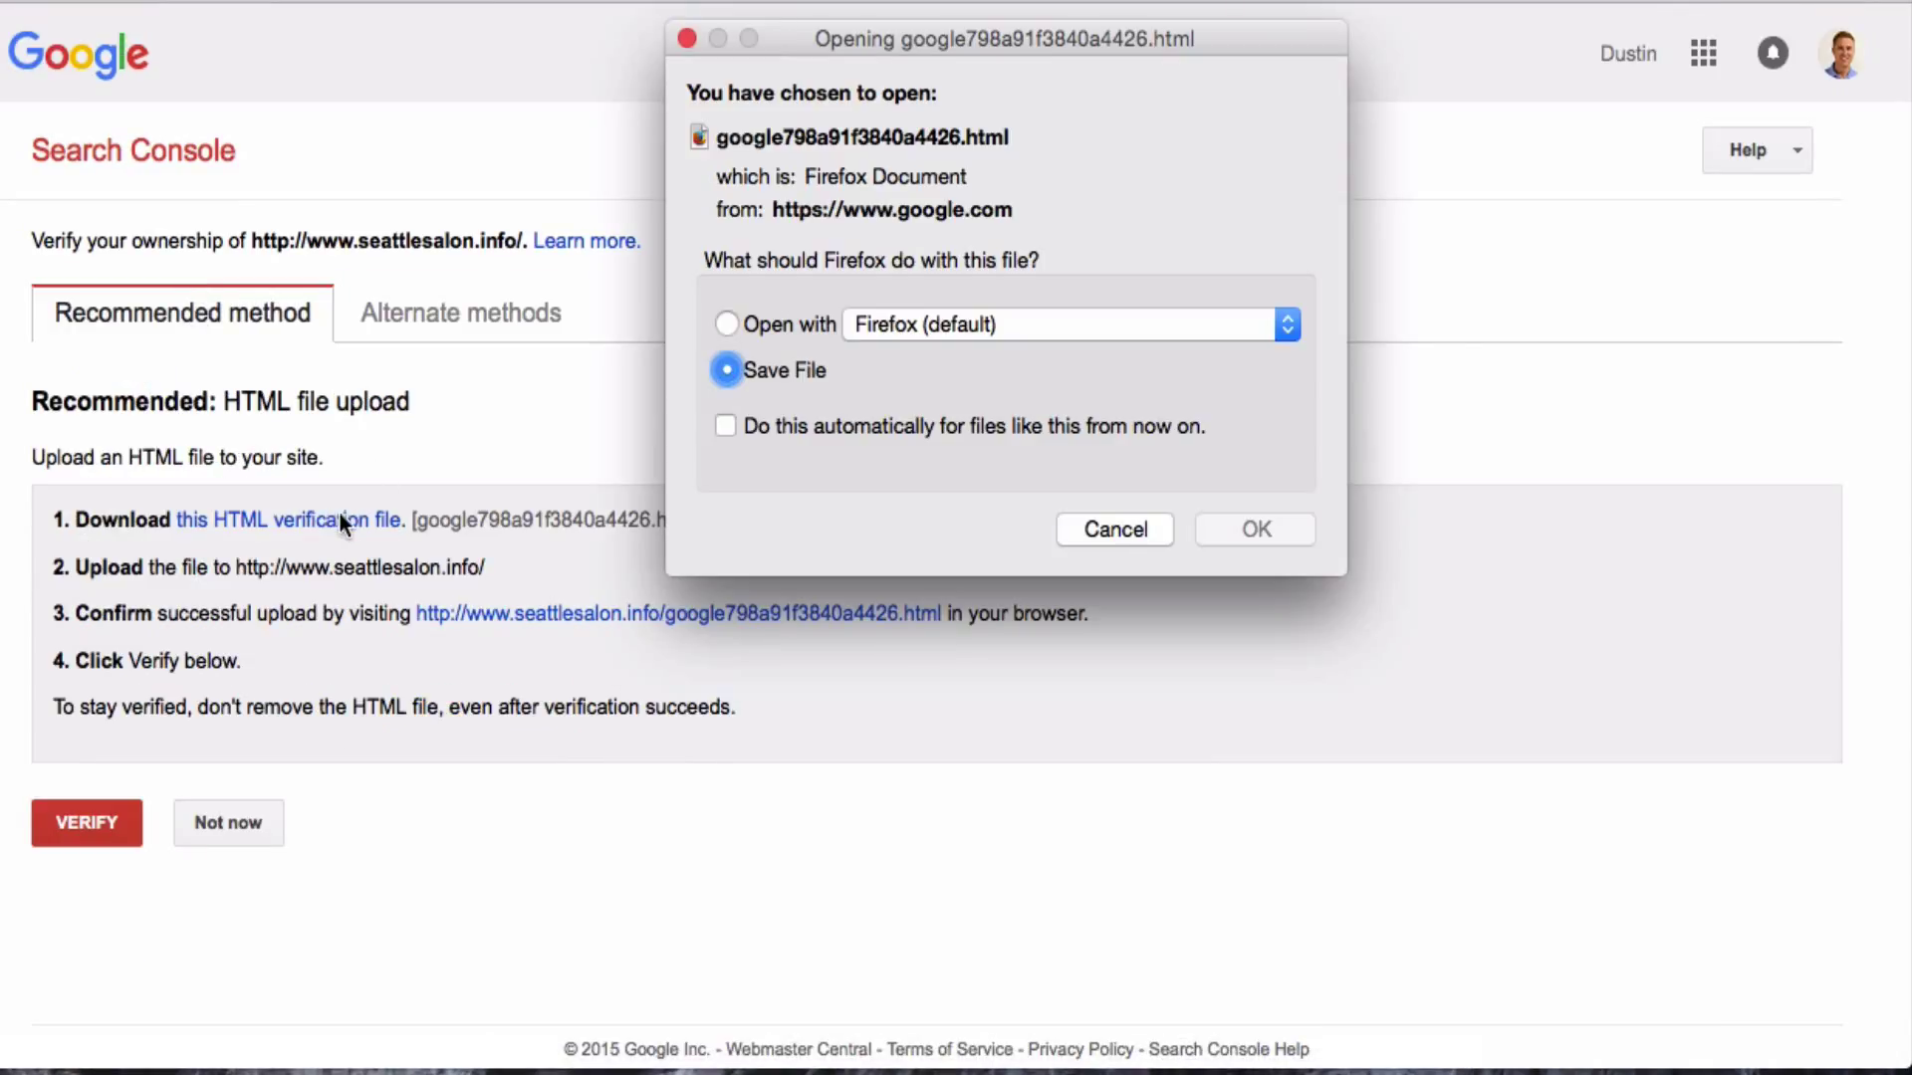
pyautogui.click(1244, 529)
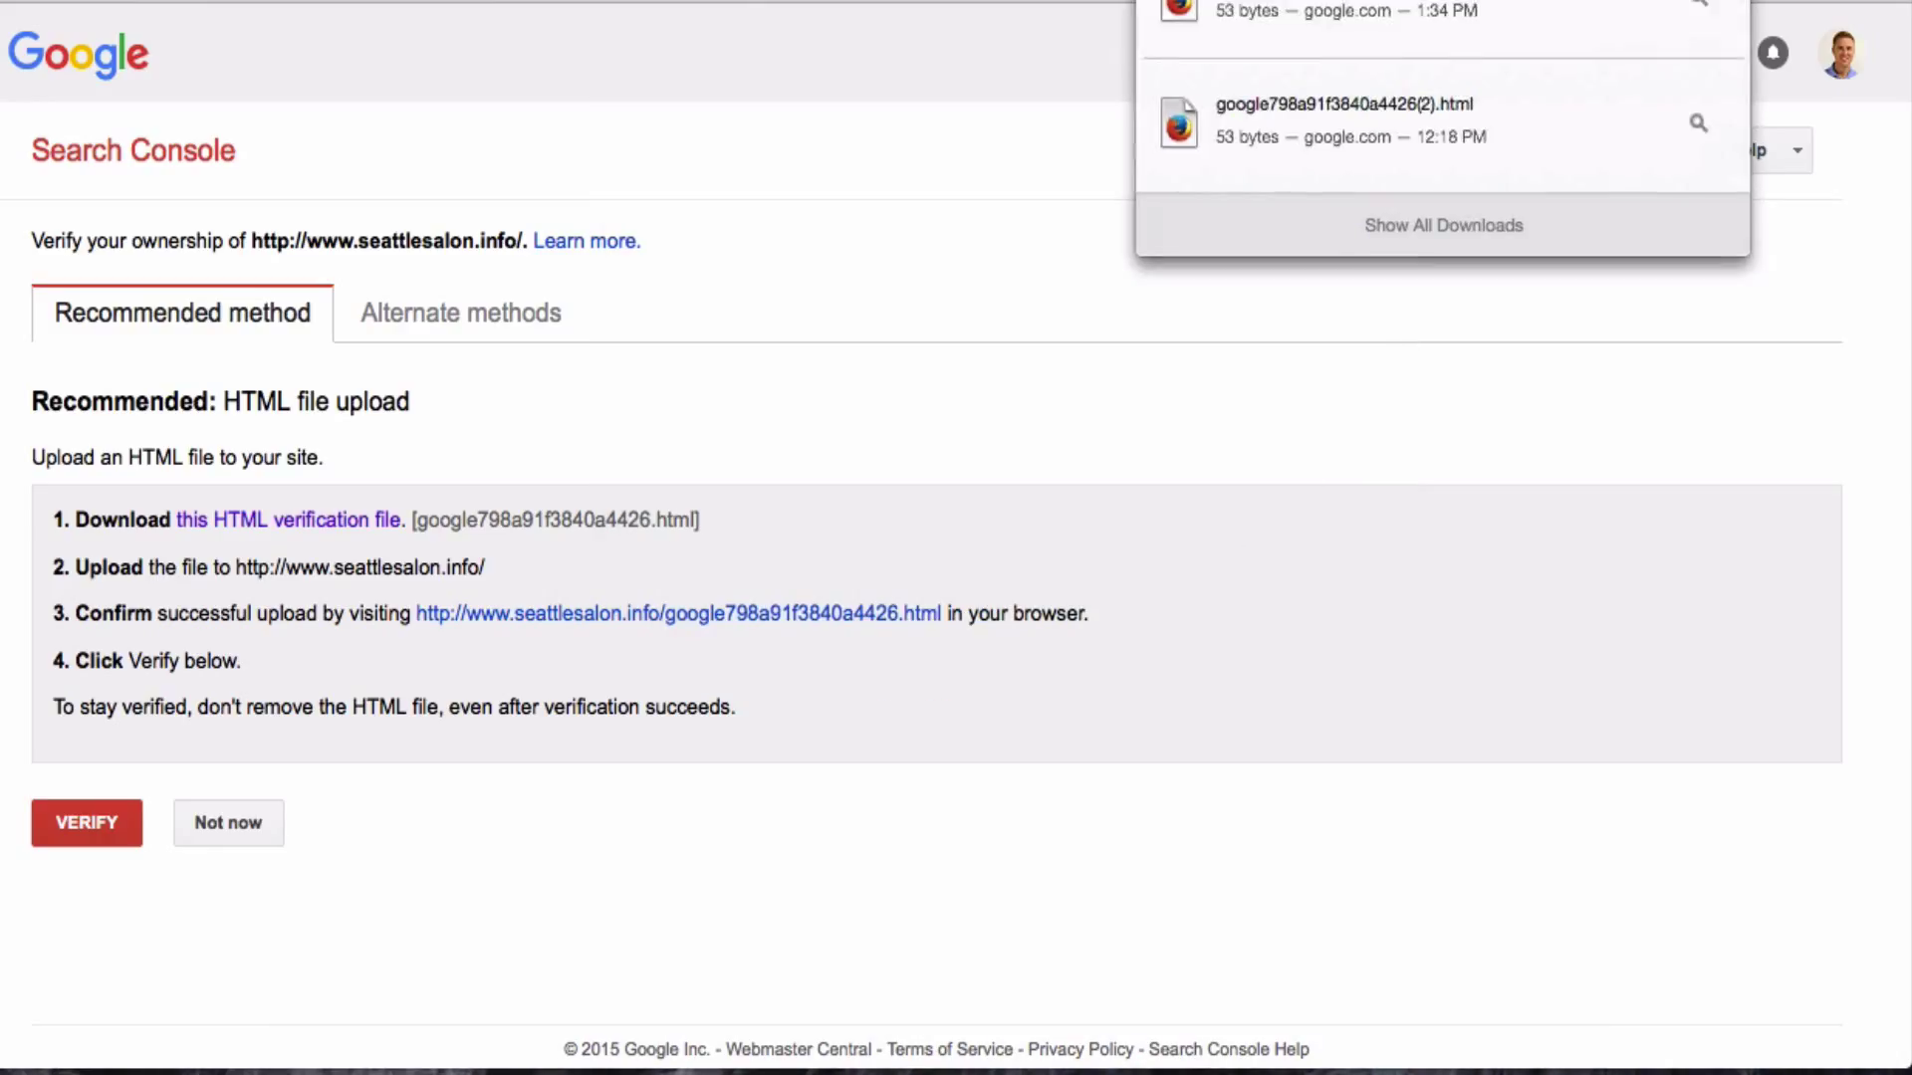
pyautogui.press('Escape')
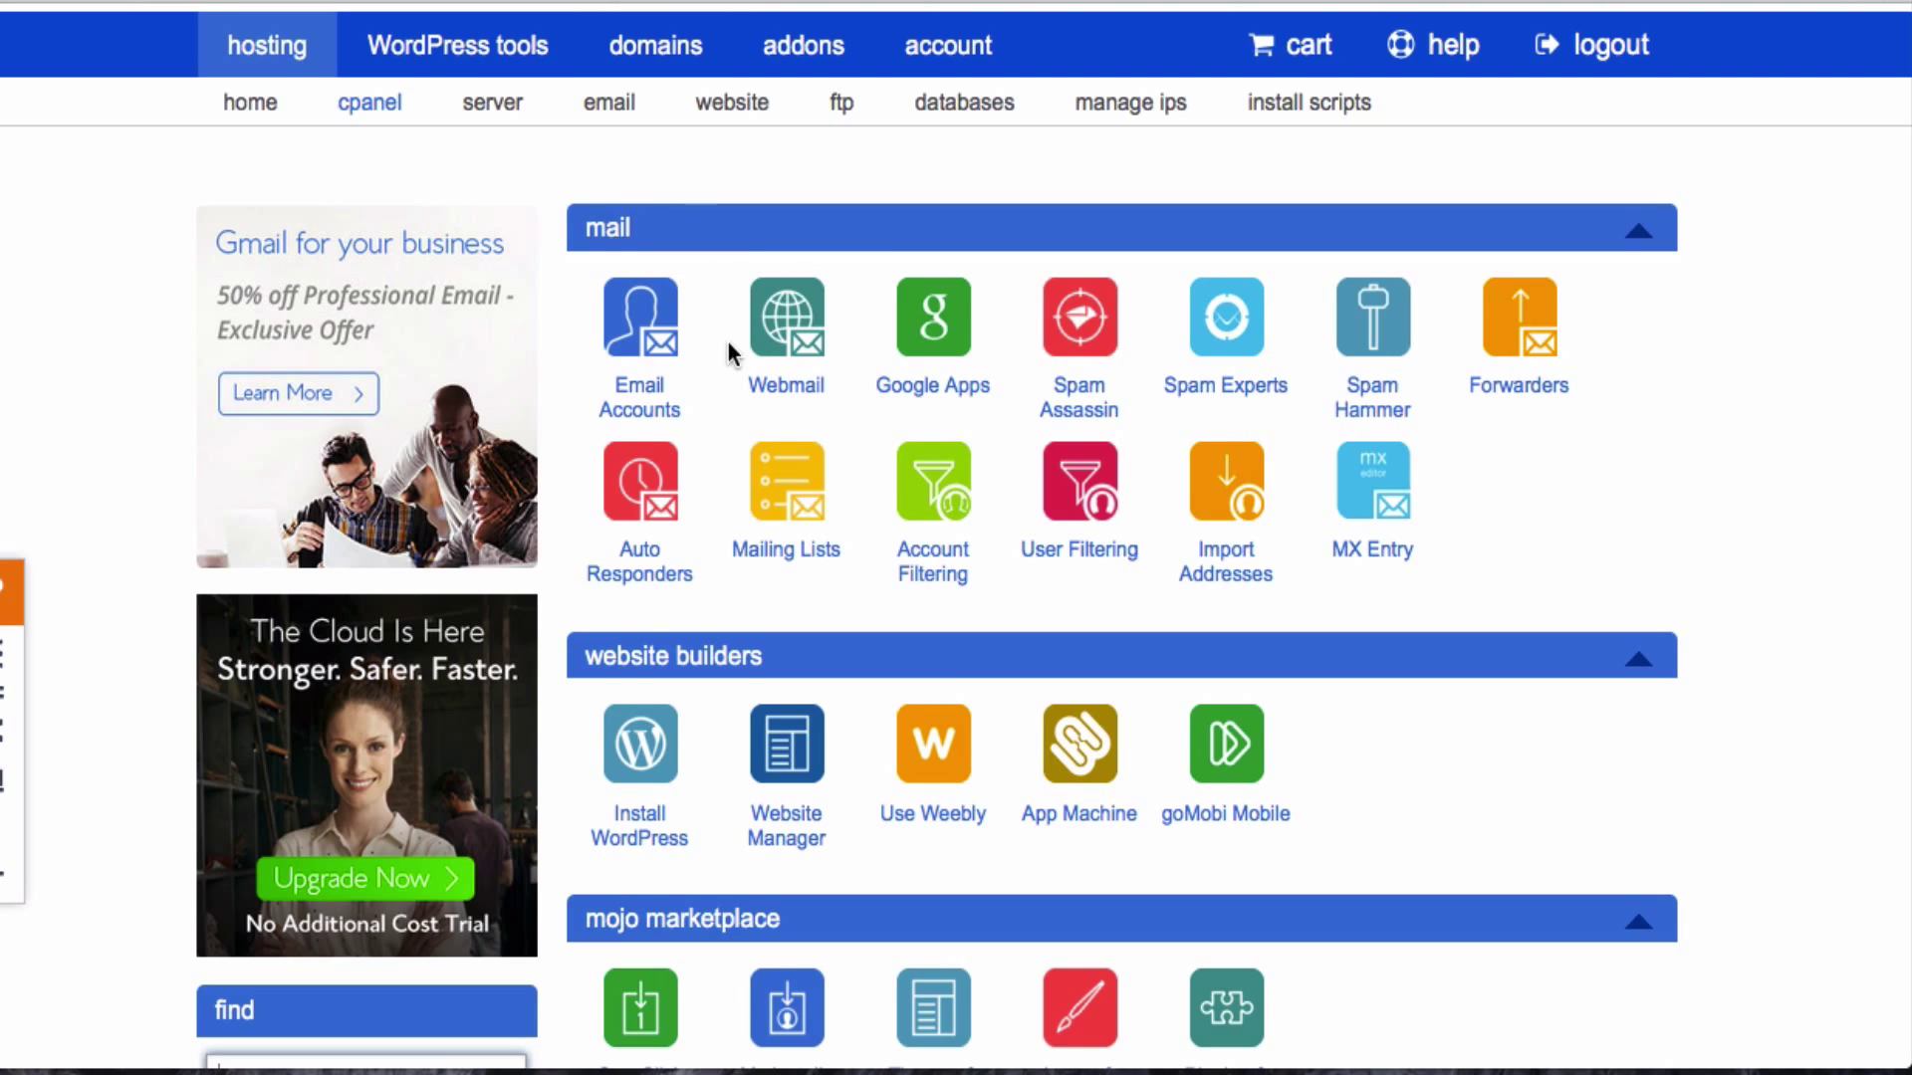
# Step: Upload google798a91f3840a4426.html to public_html/seattlesalon in File Manager and check the folder listing
pyautogui.scroll(-7, 727, 341)
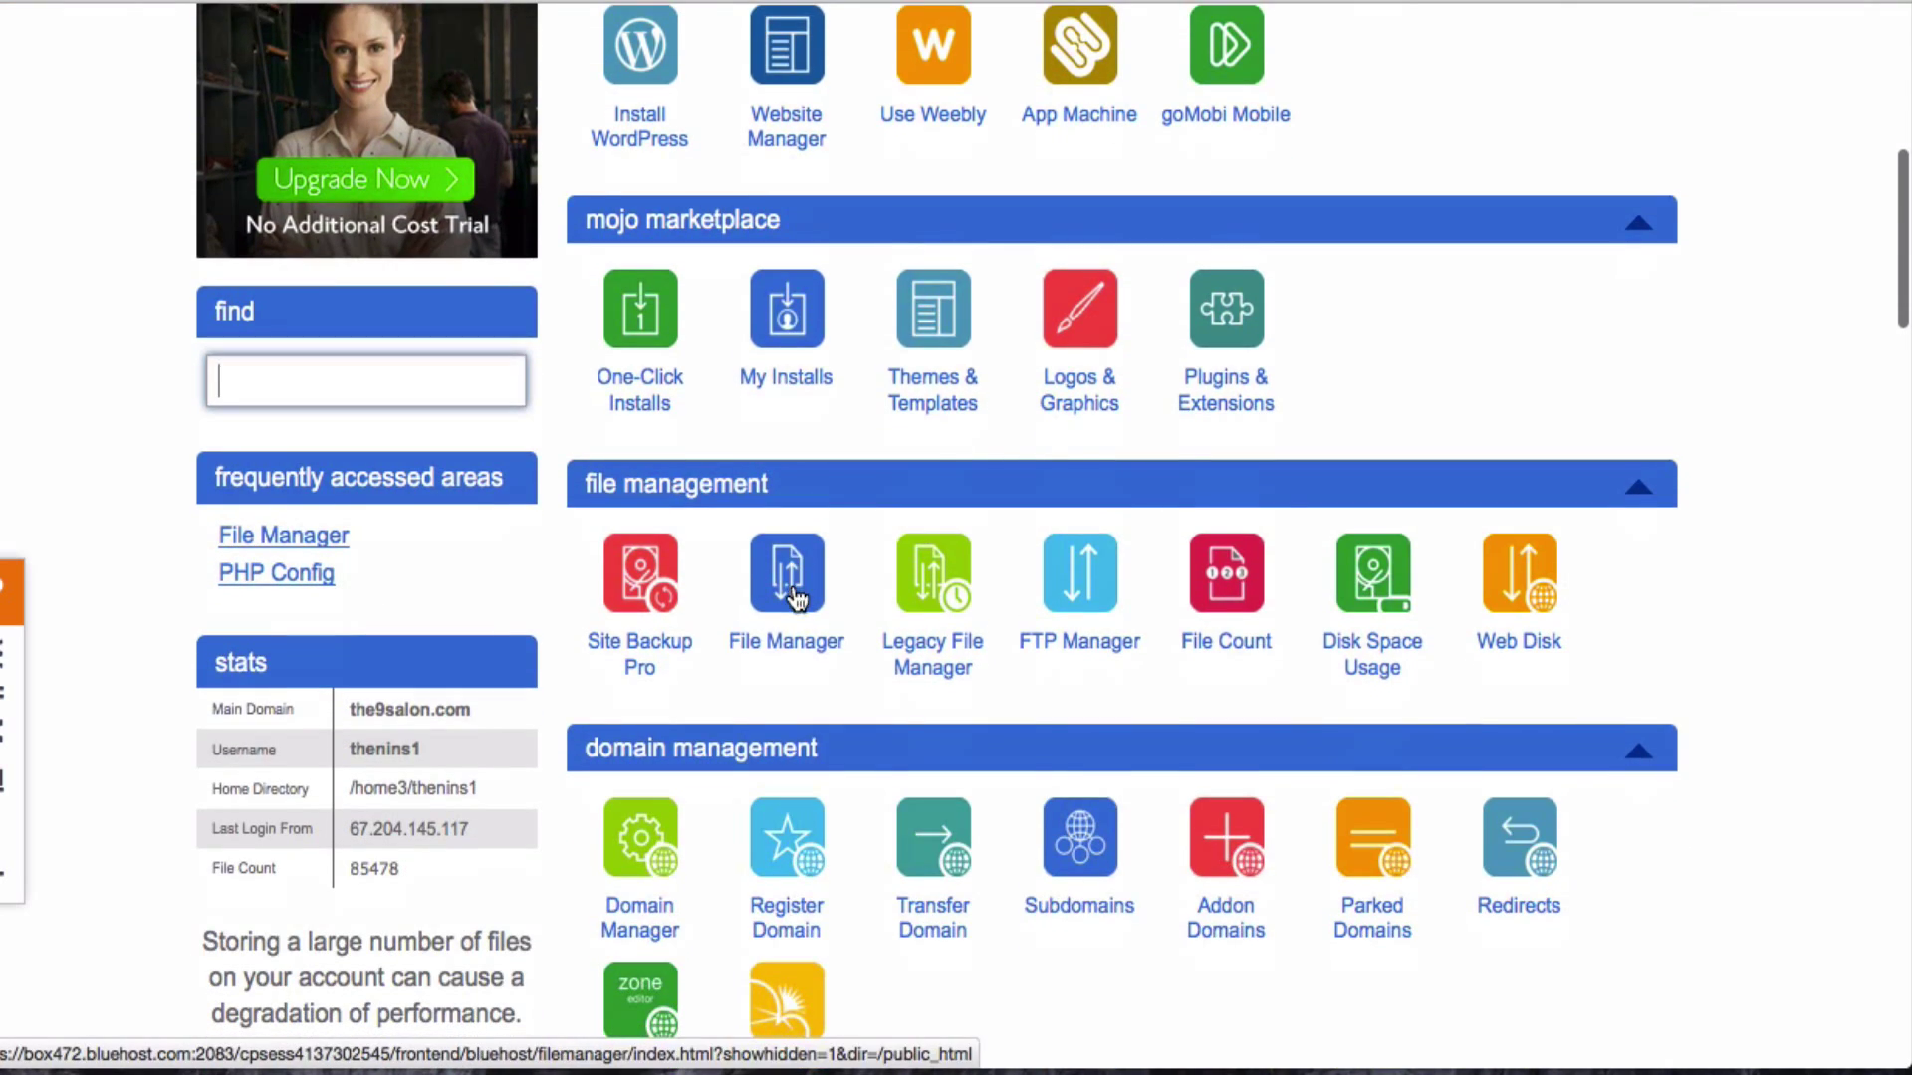
pyautogui.click(794, 597)
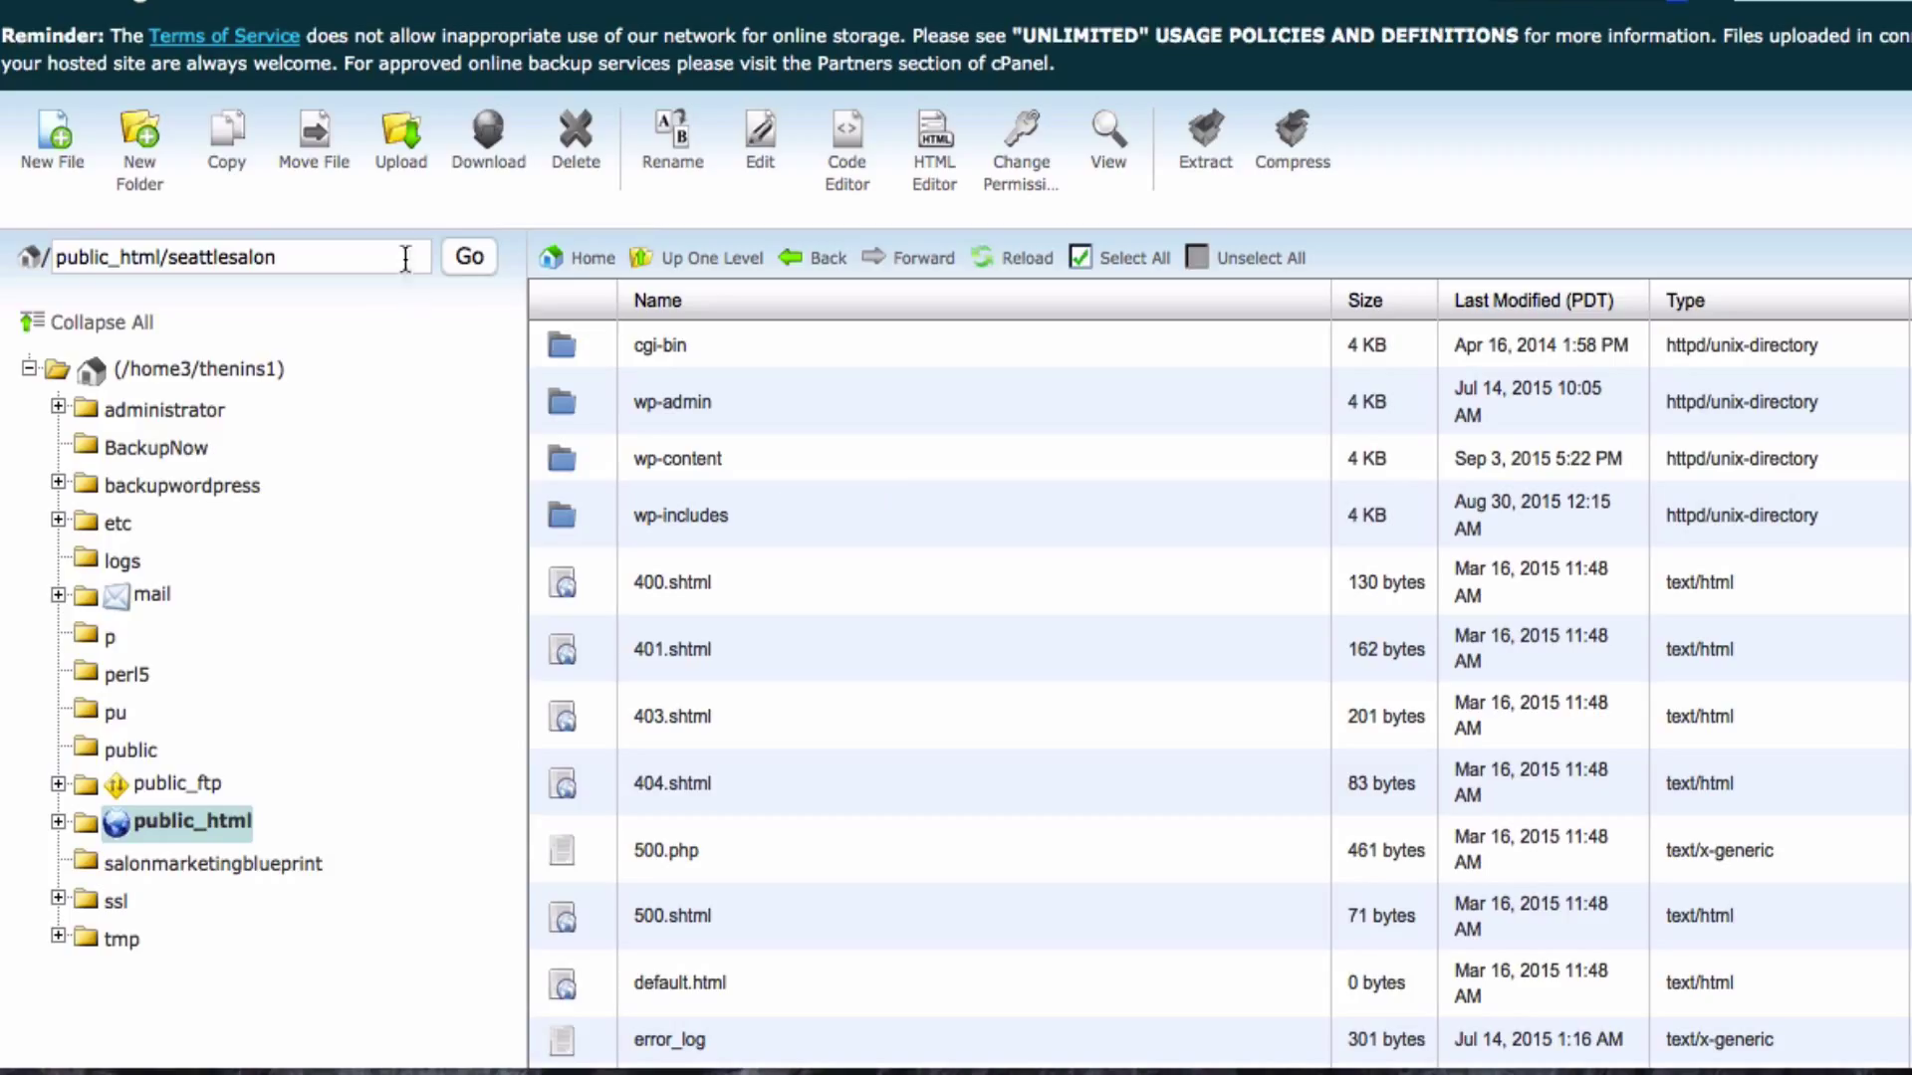
pyautogui.click(410, 157)
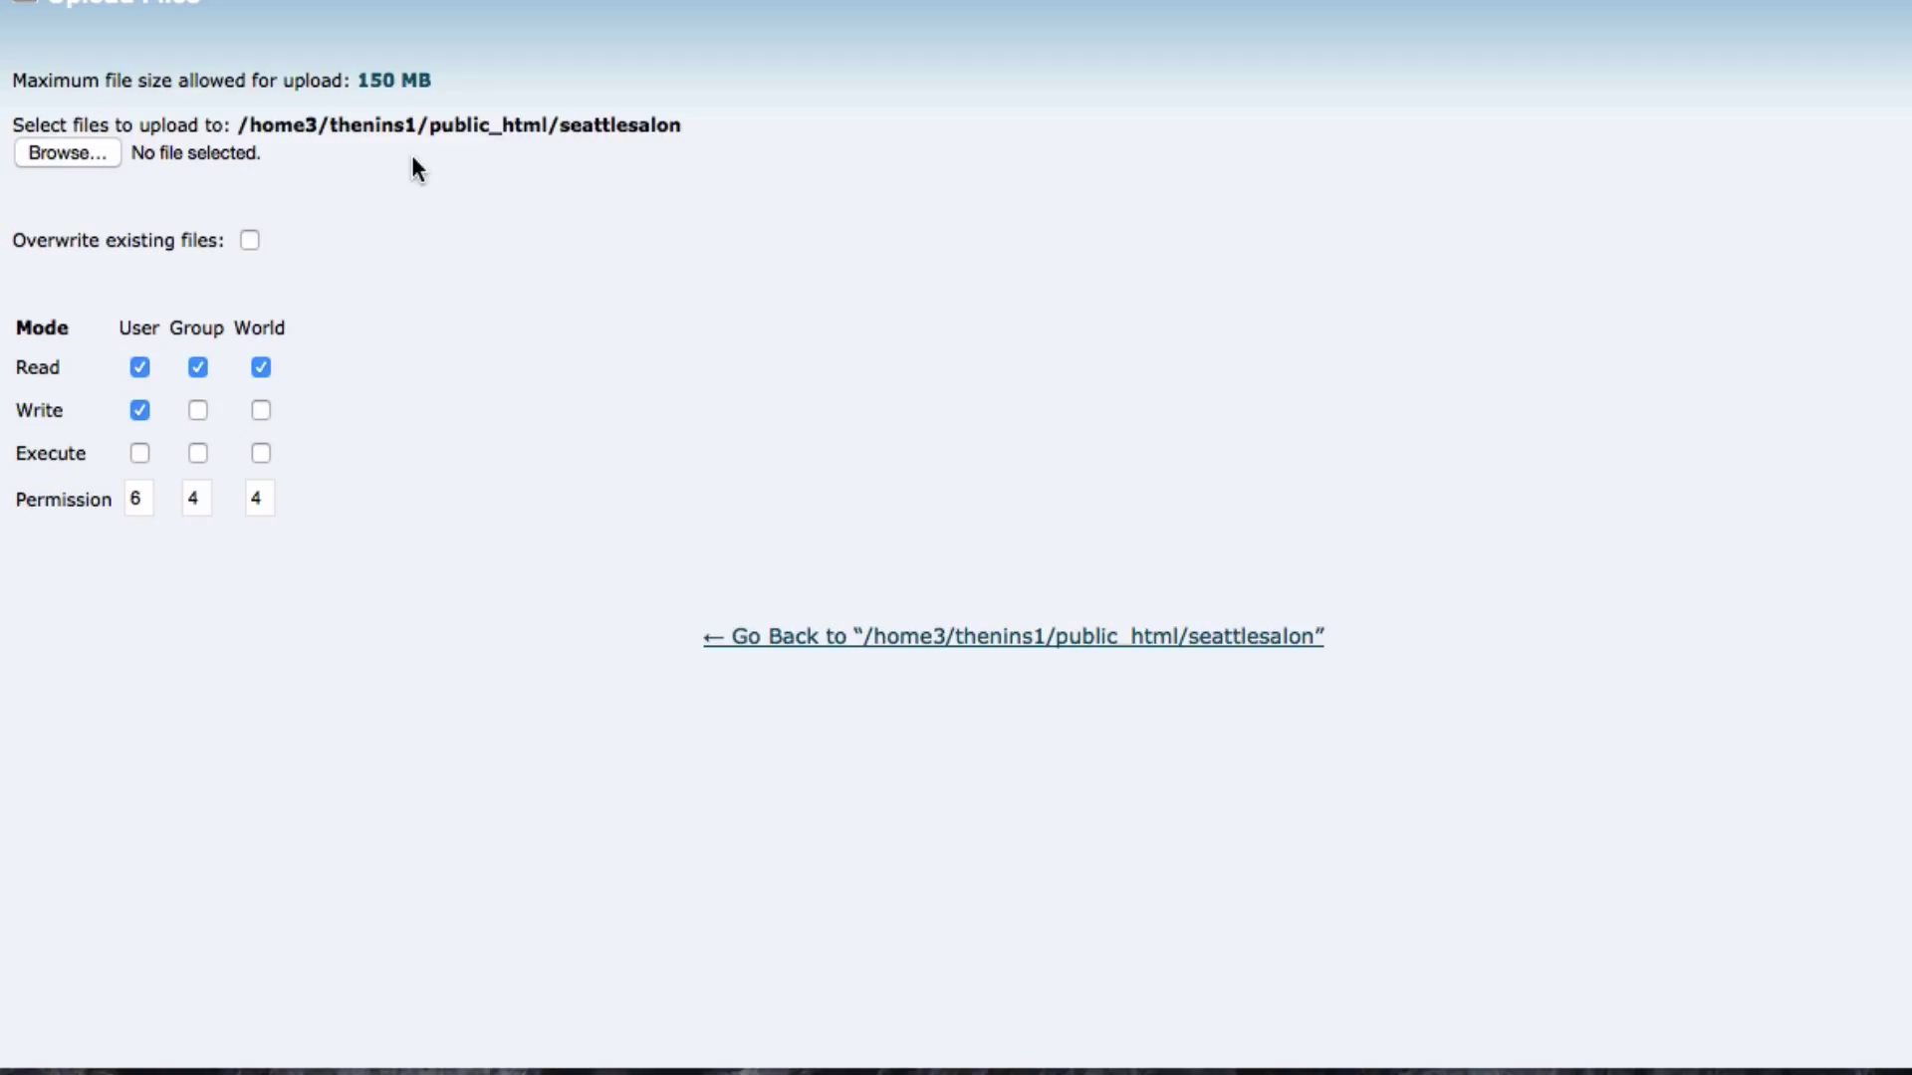
pyautogui.click(72, 153)
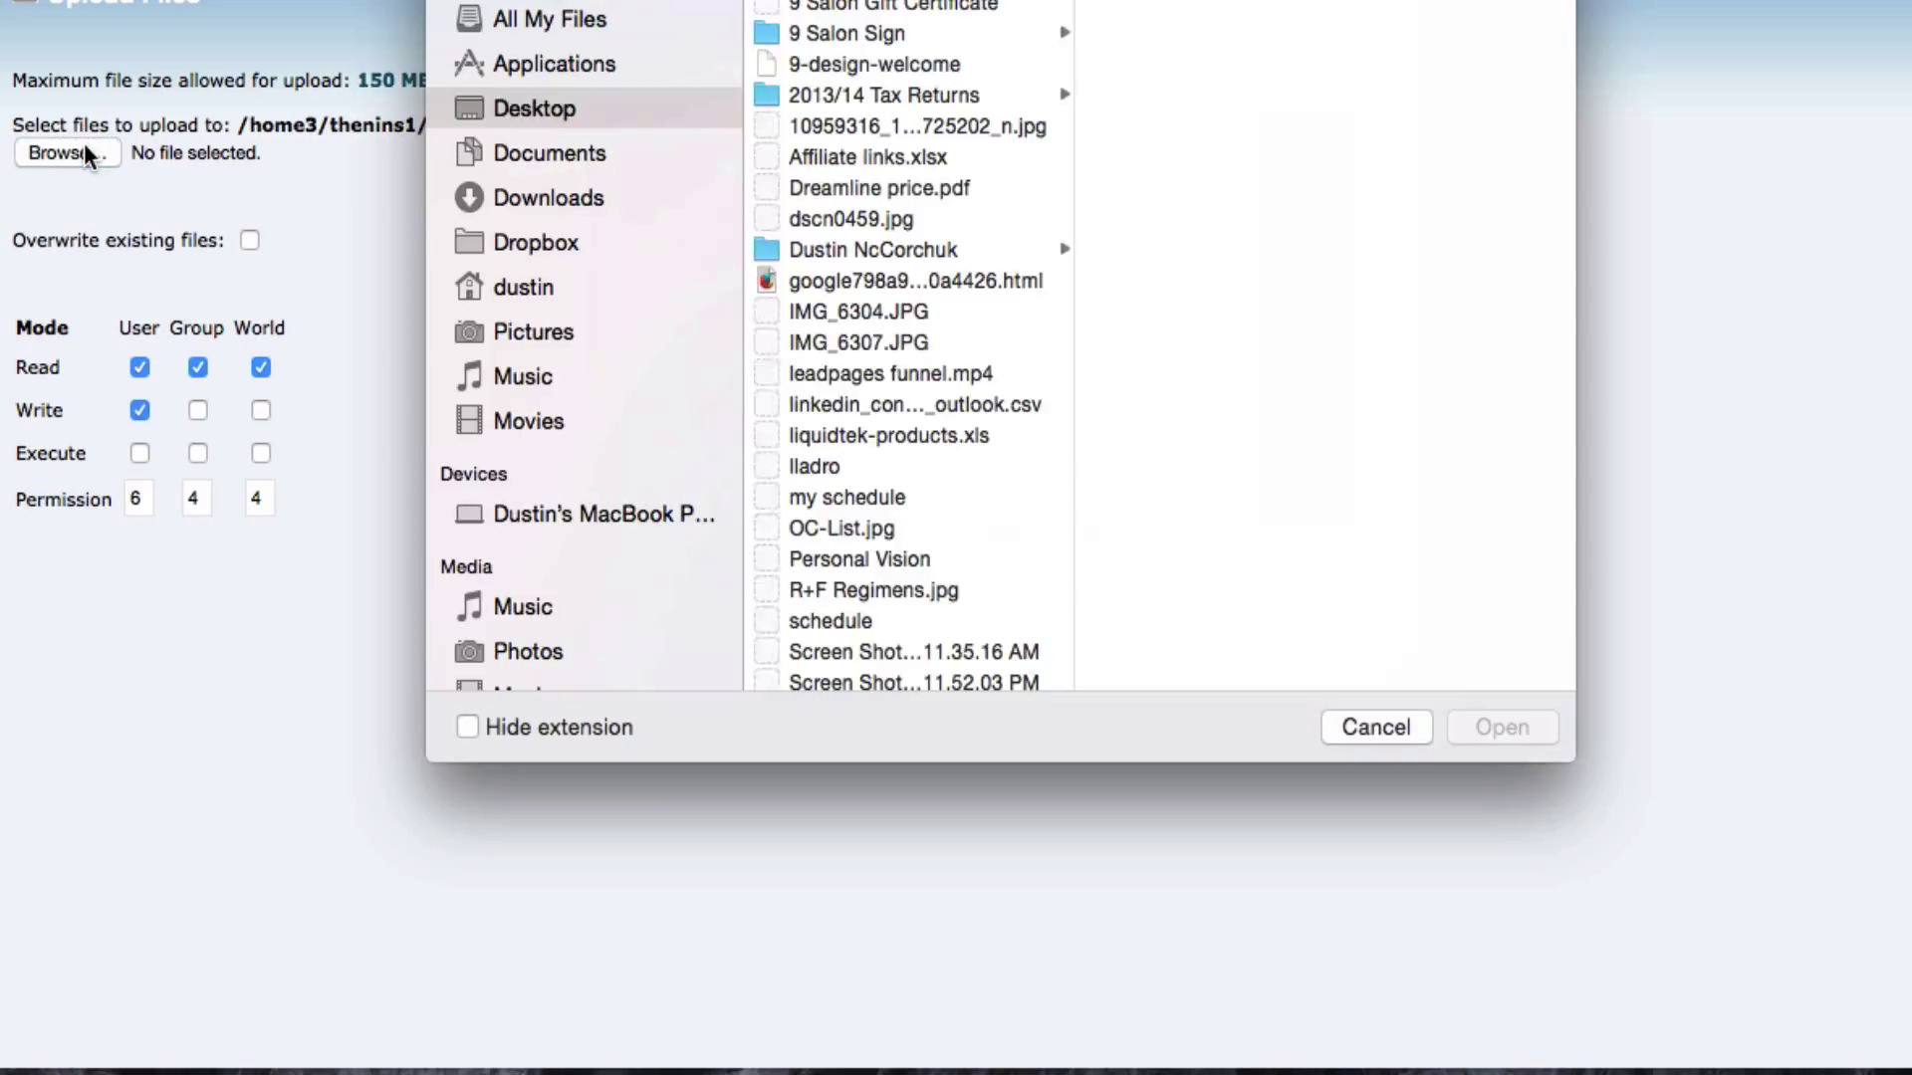
pyautogui.click(857, 277)
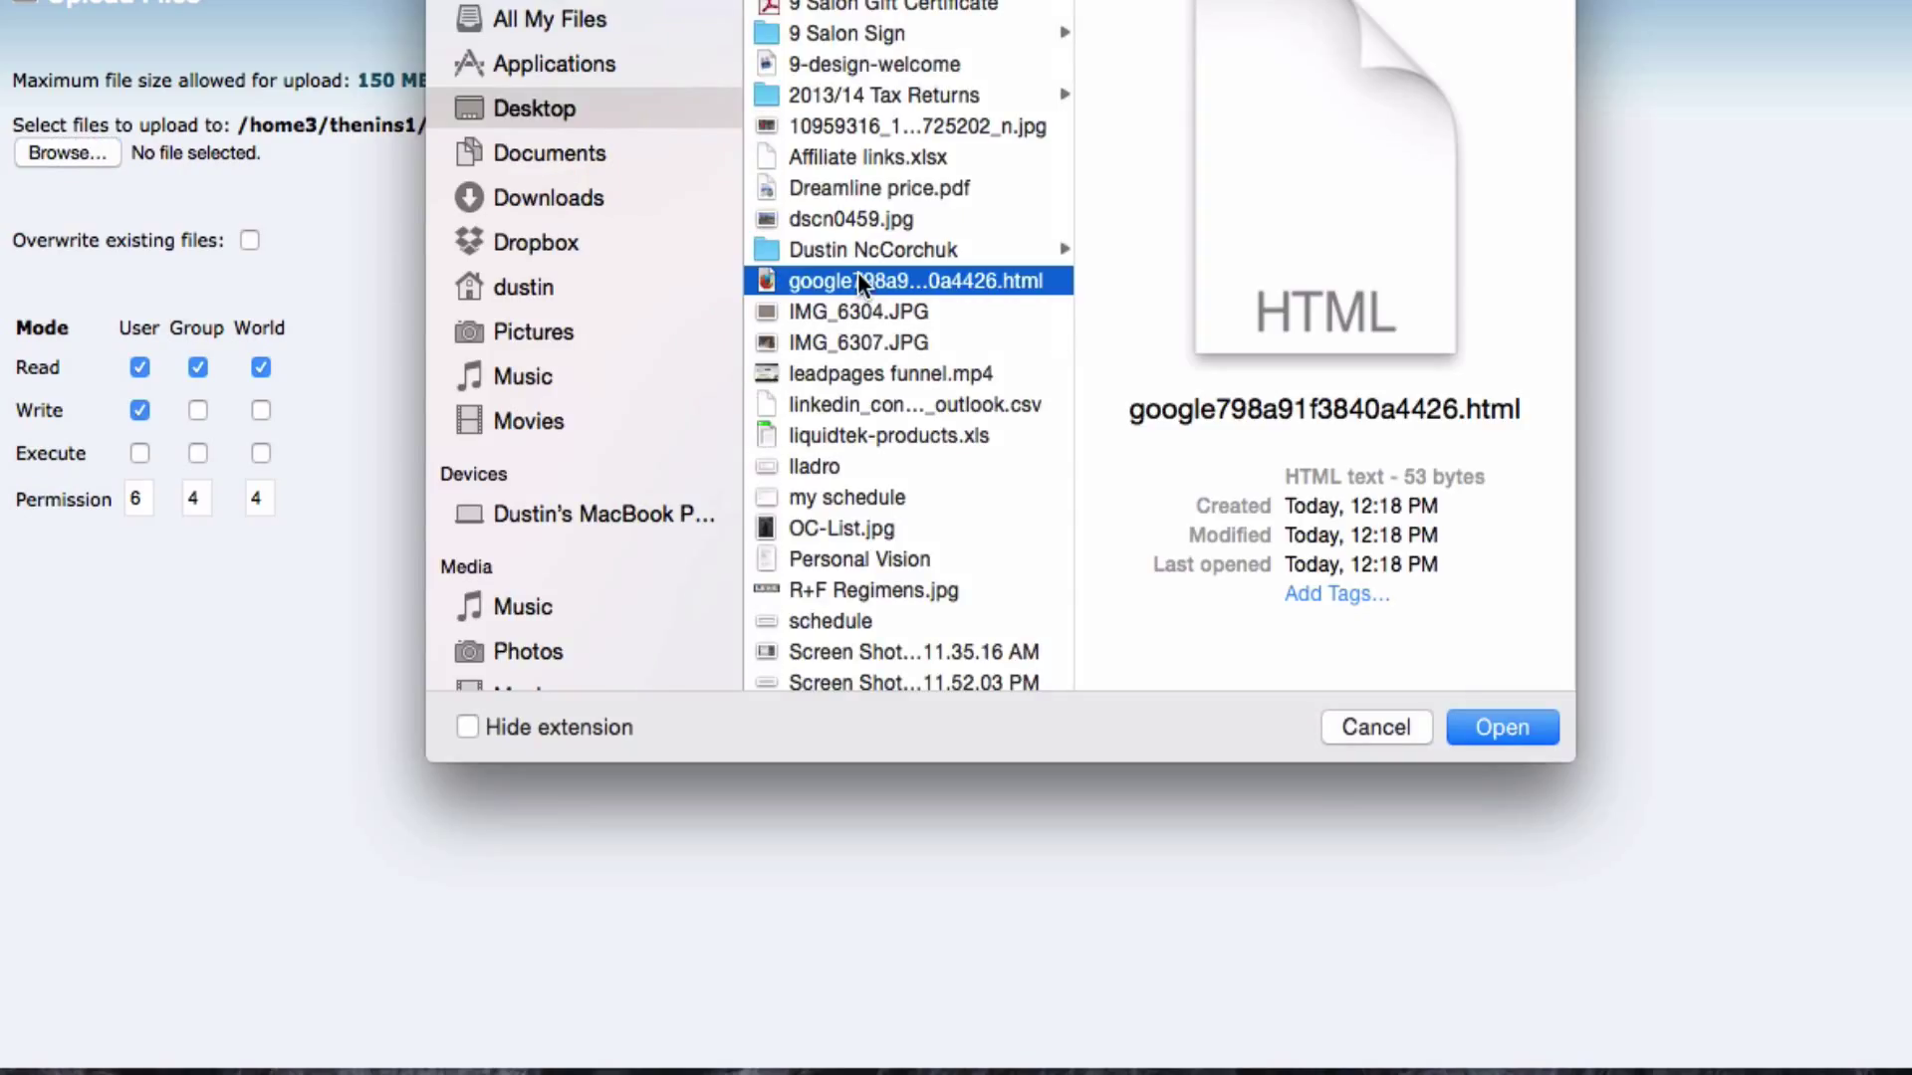
pyautogui.click(1483, 727)
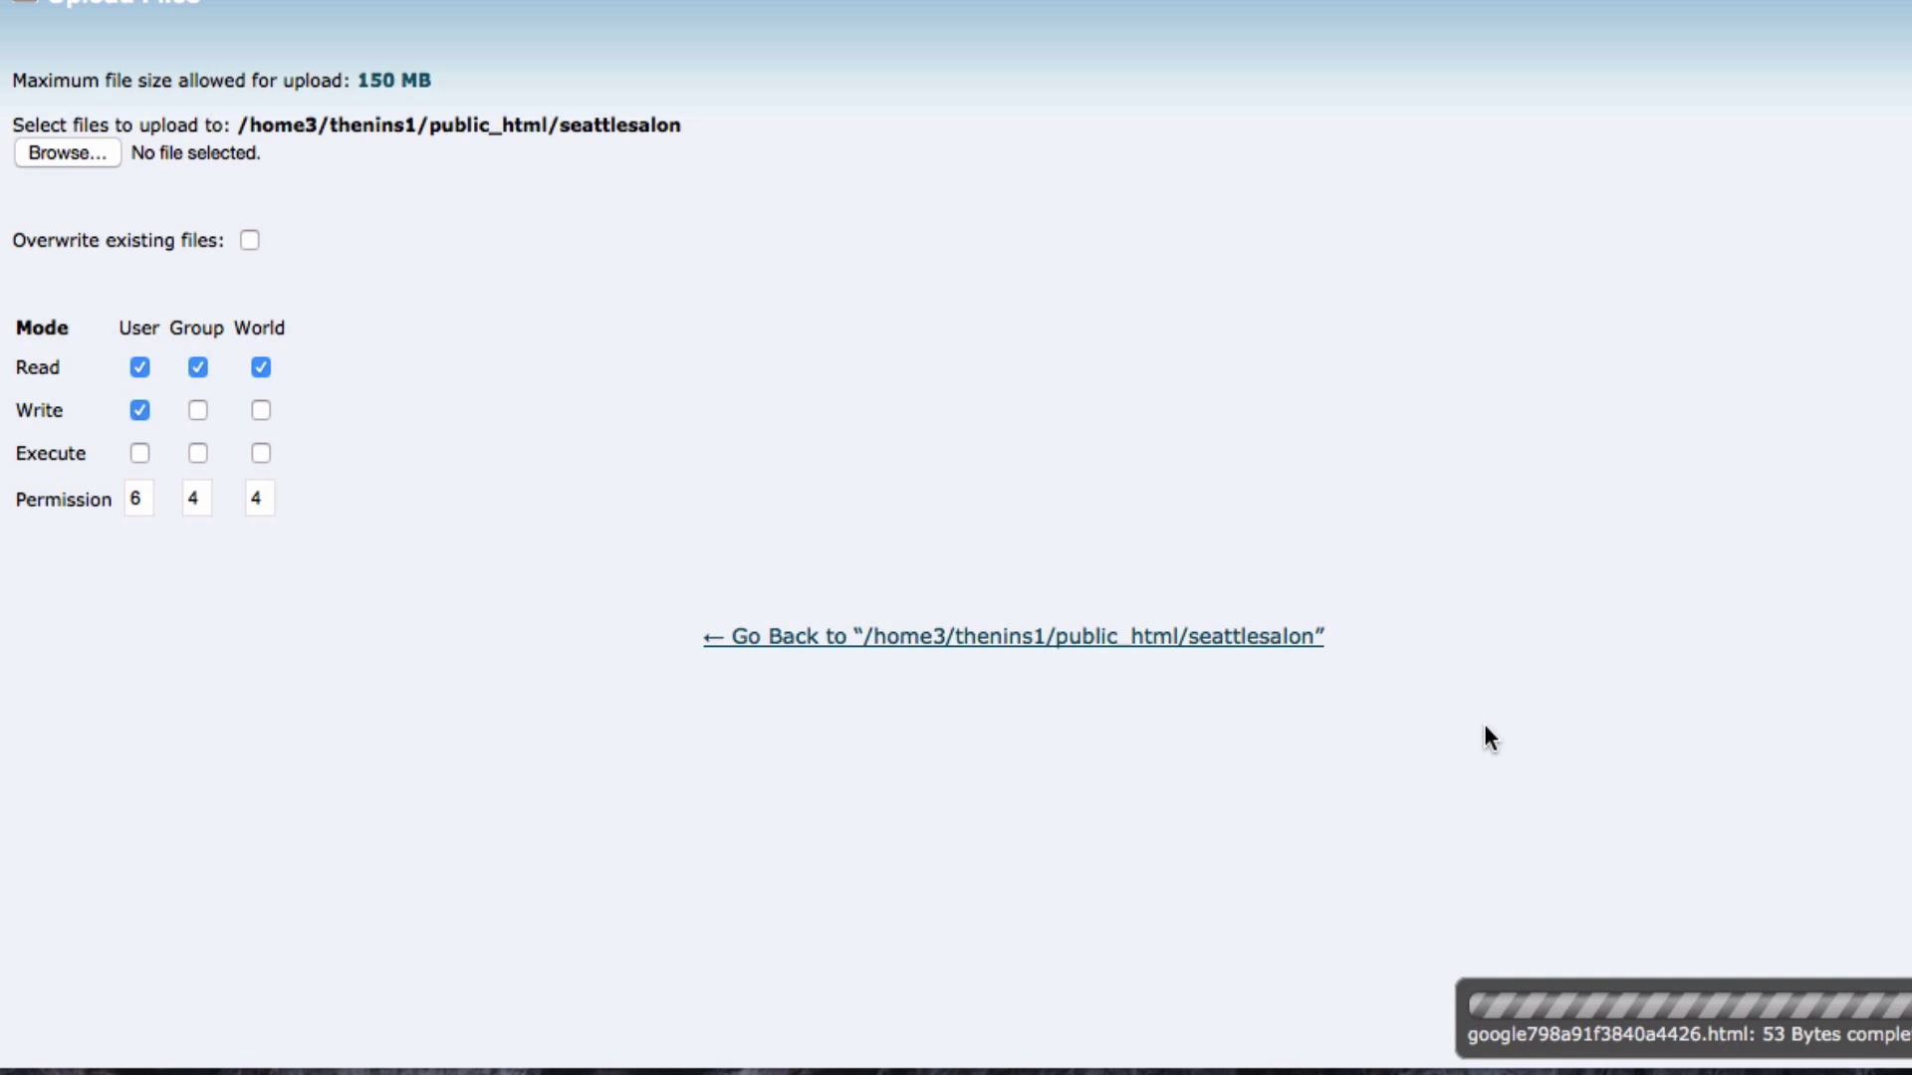
pyautogui.click(1249, 635)
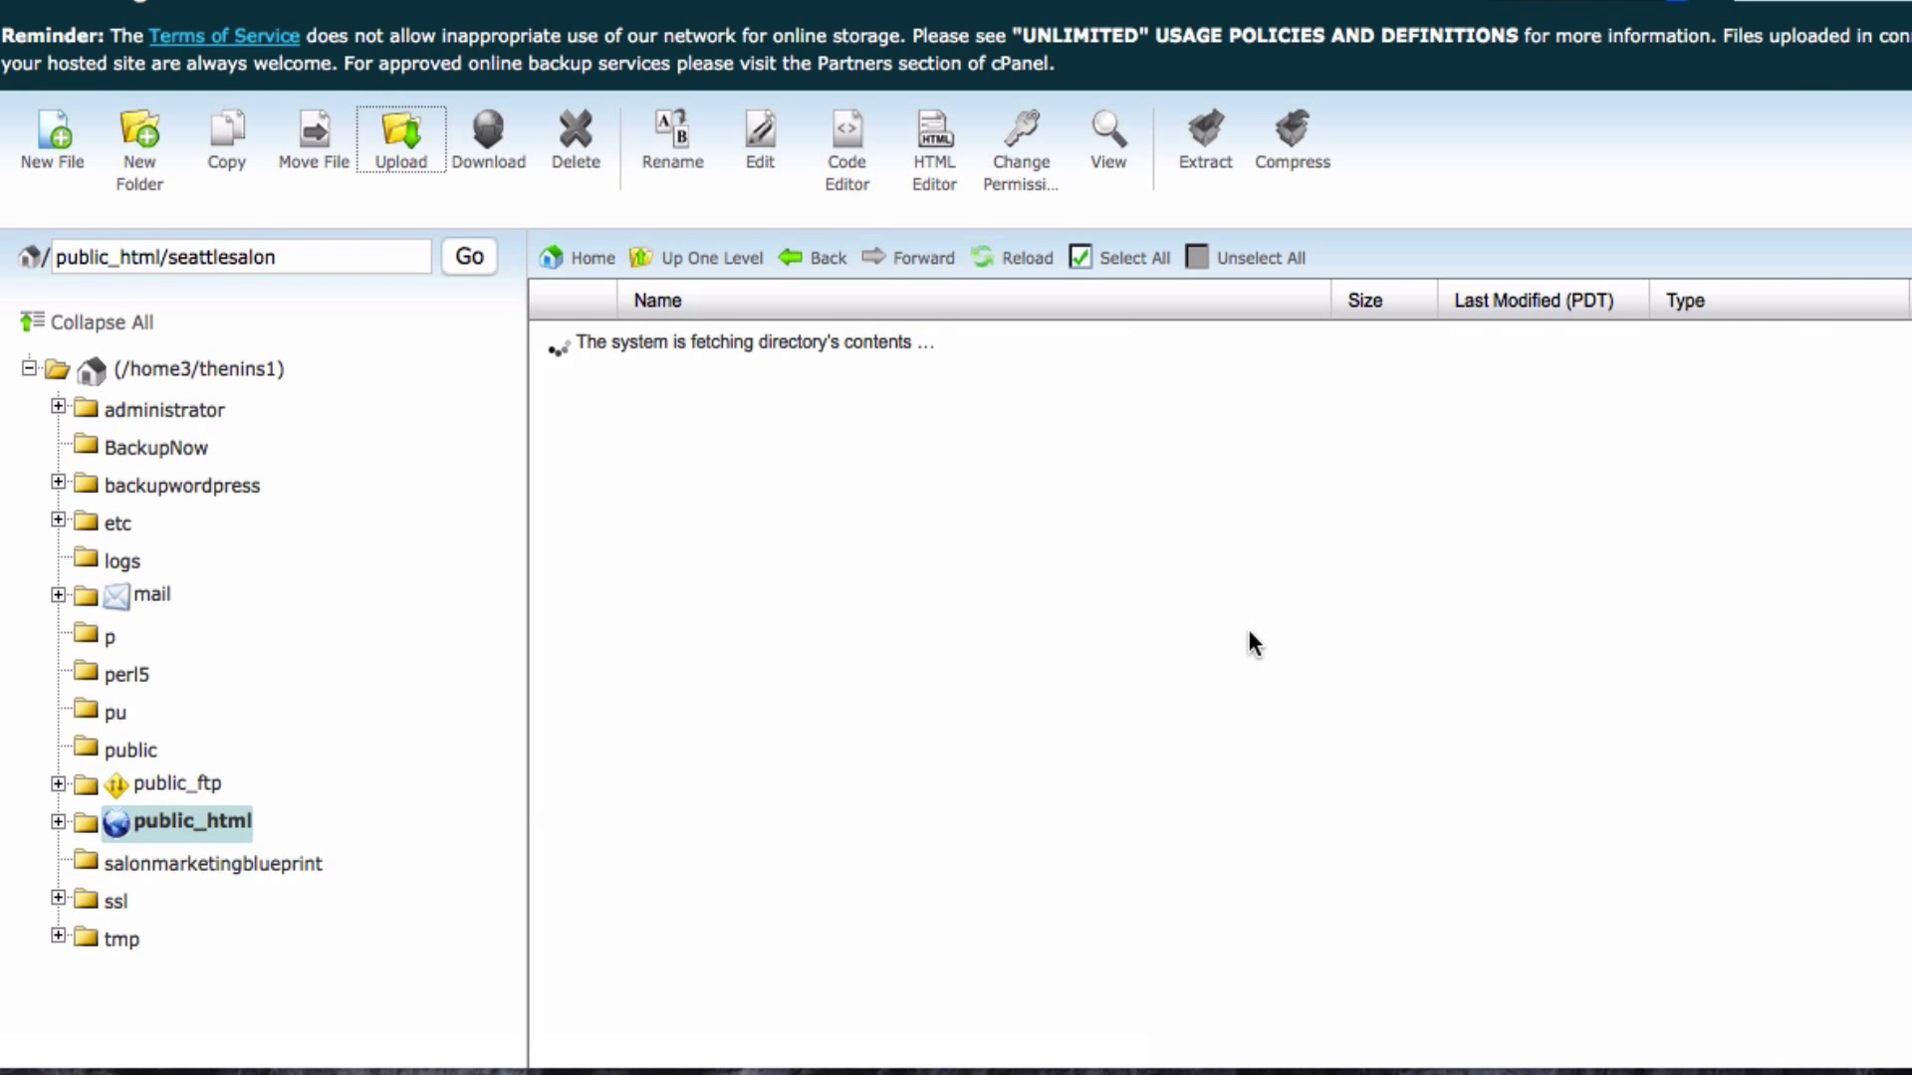
pyautogui.scroll(-5, 803, 660)
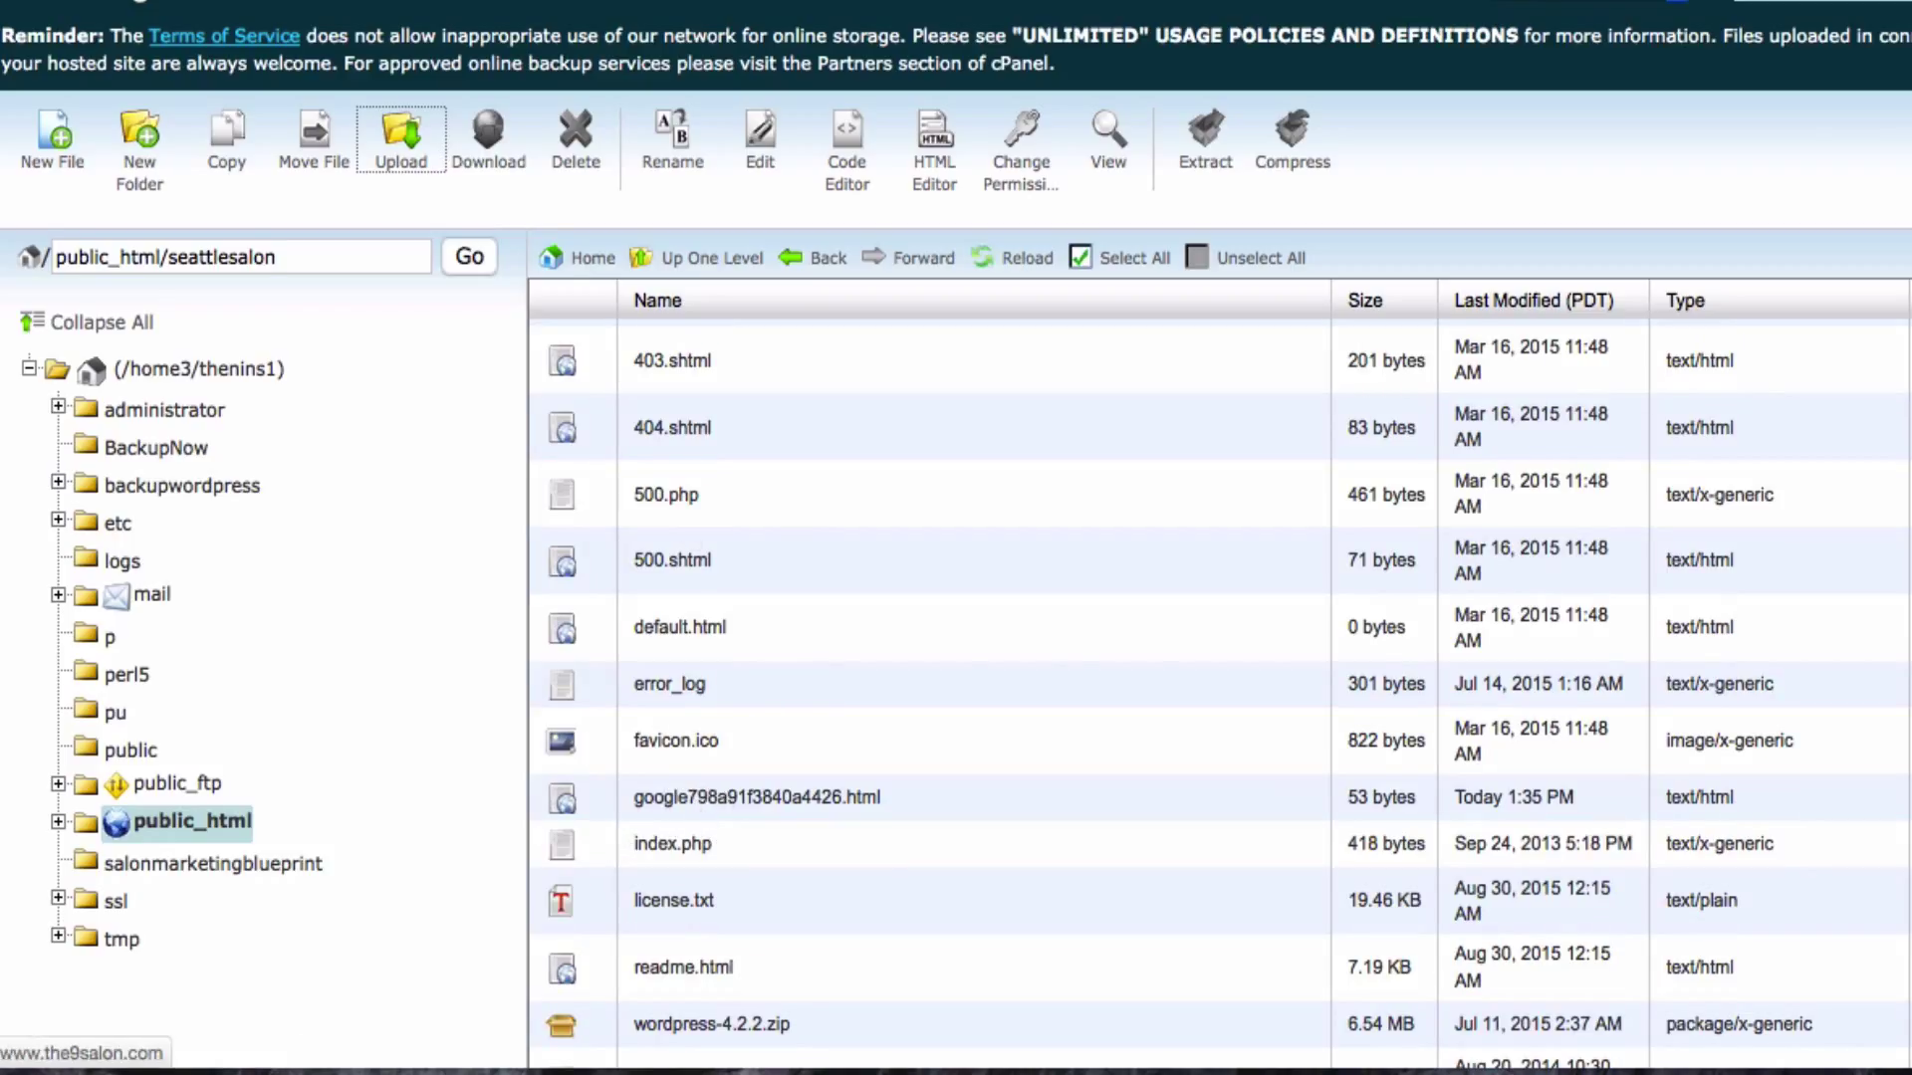
pyautogui.hotkey('ctrl', 'Tab')
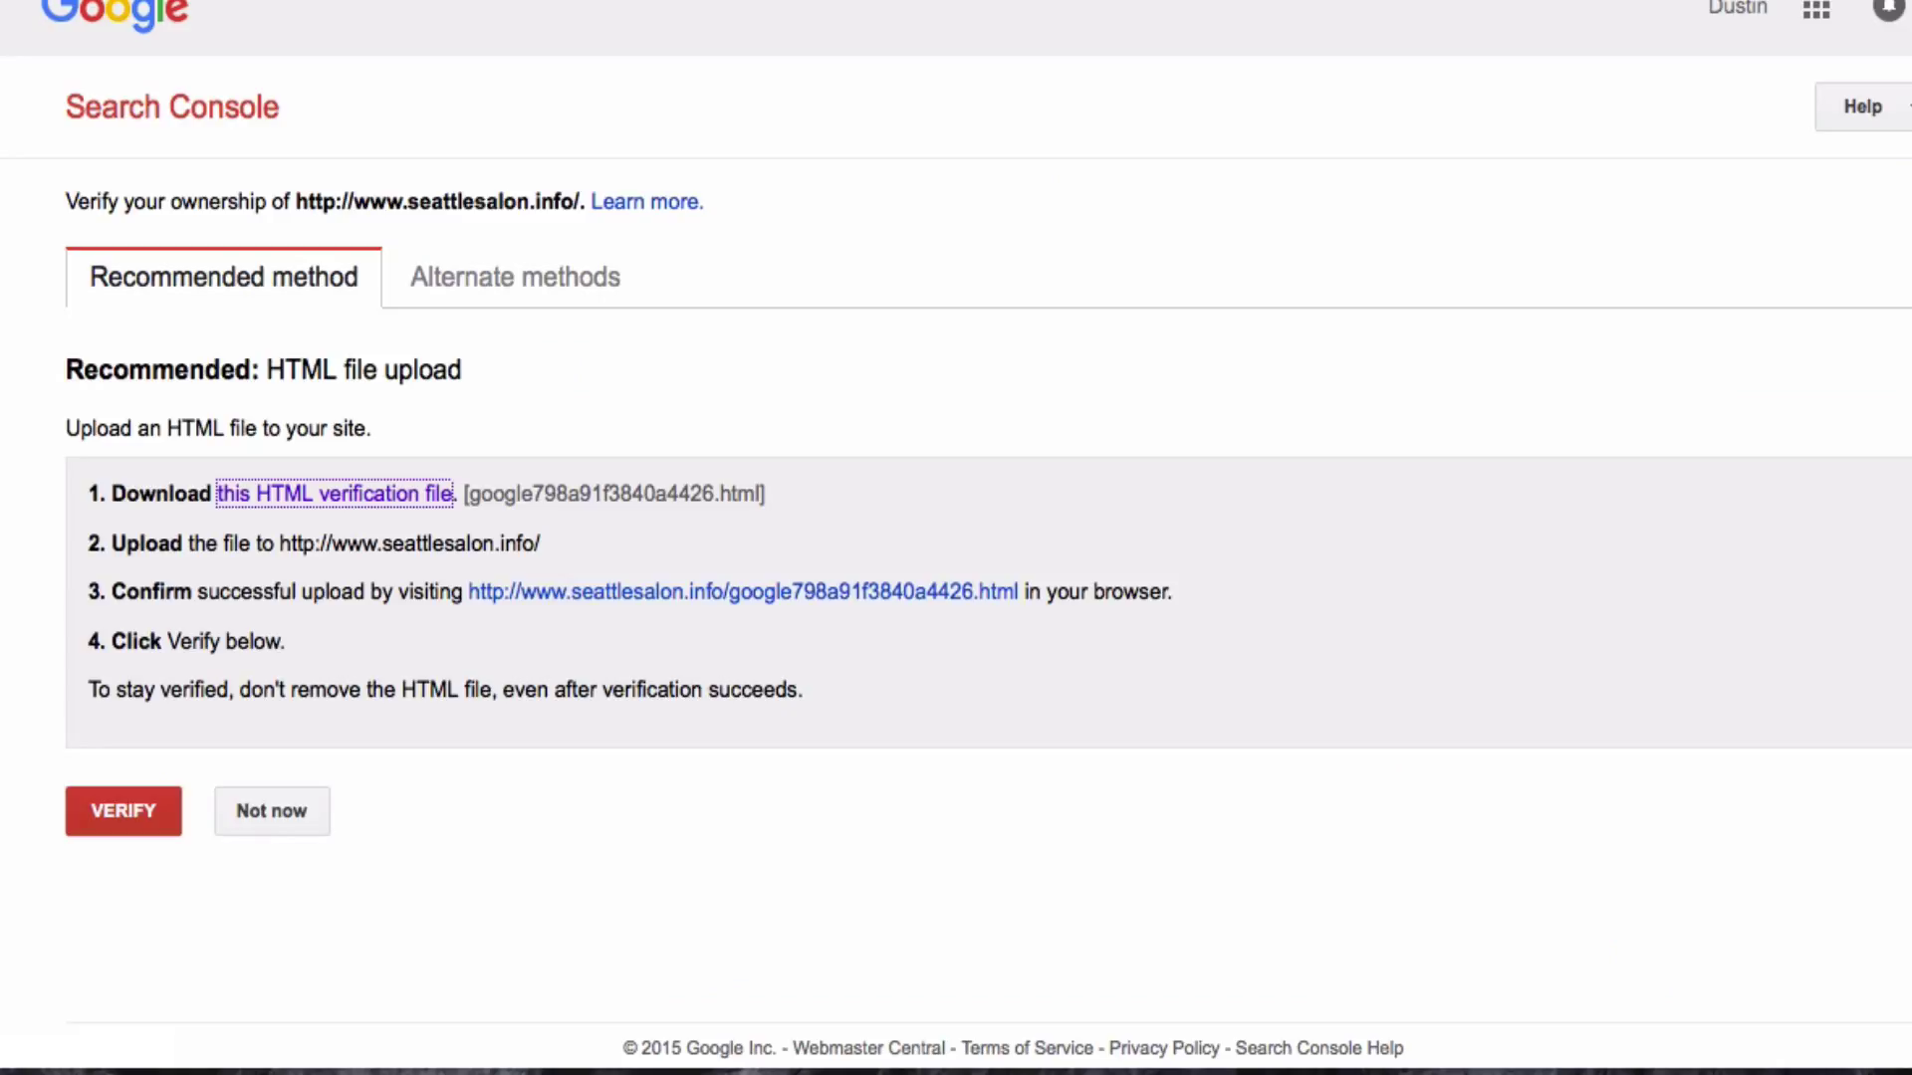
pyautogui.click(140, 807)
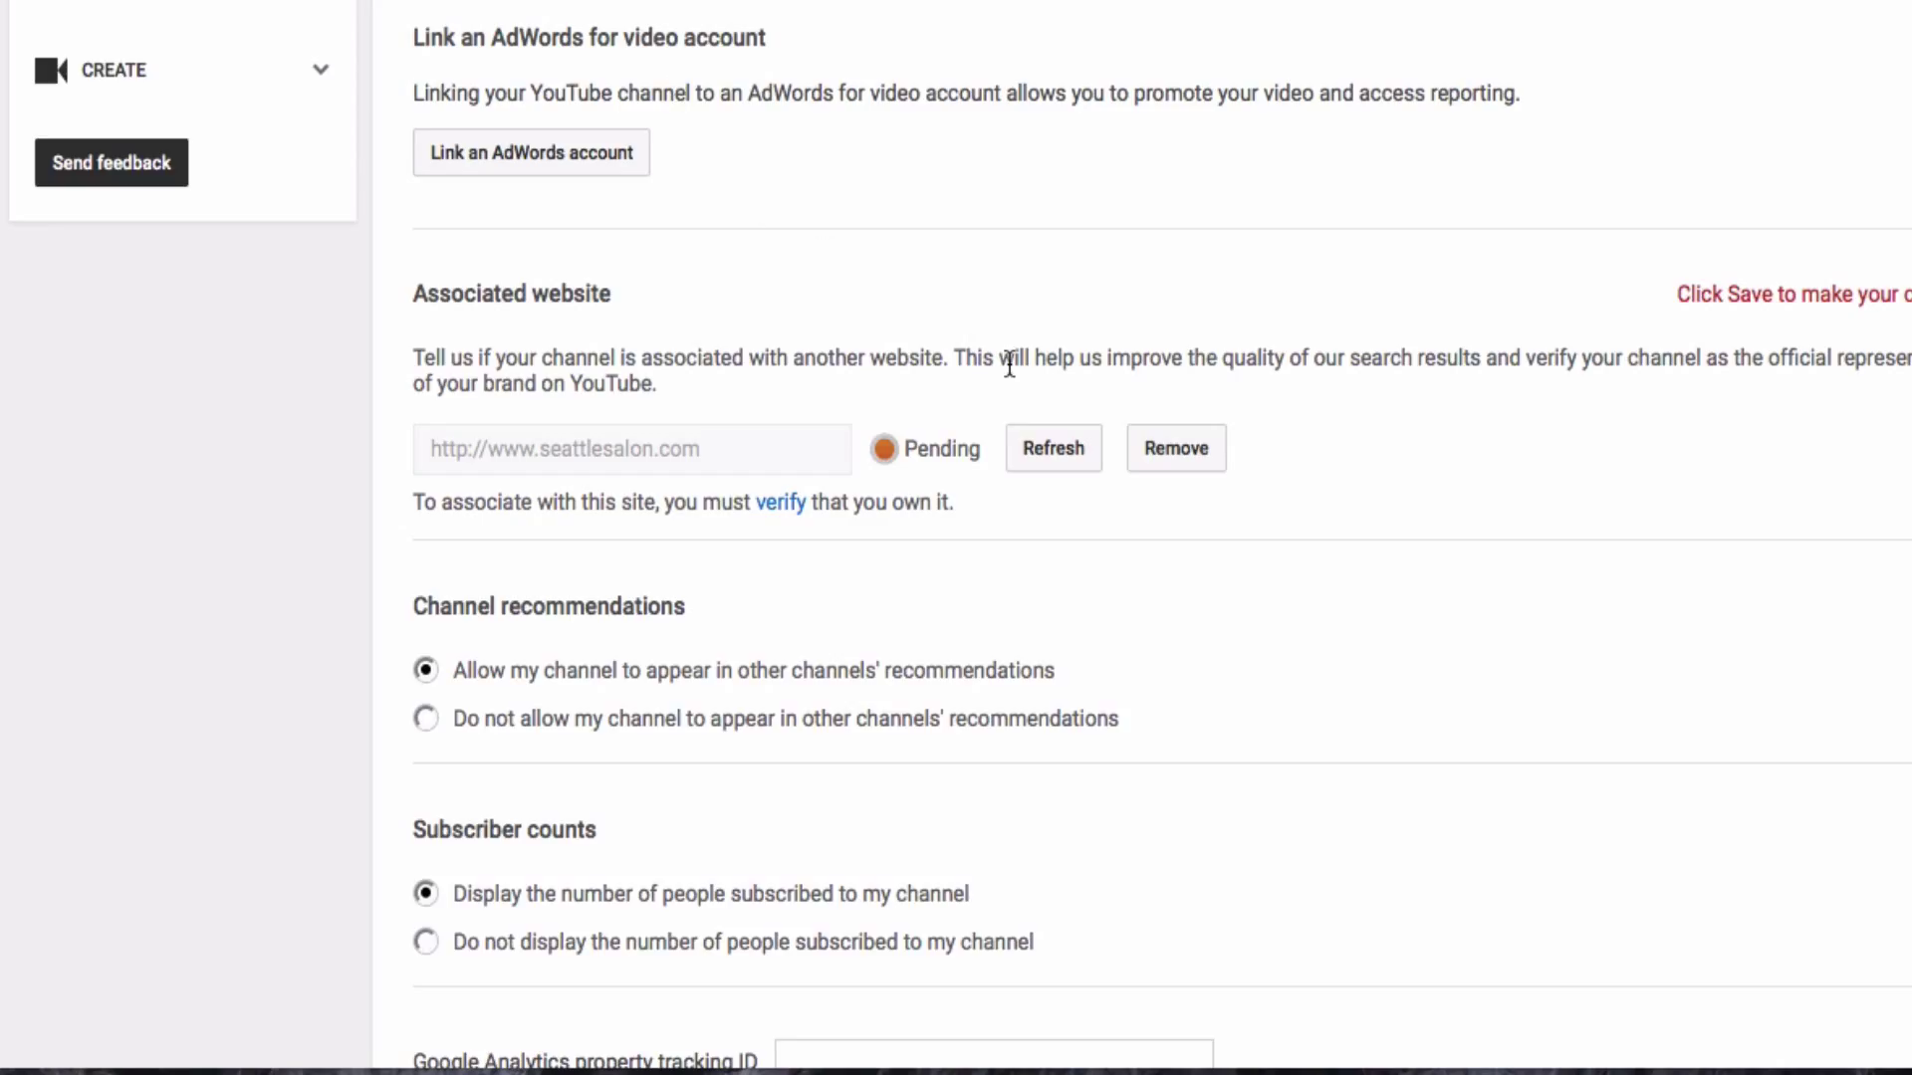
pyautogui.click(1054, 448)
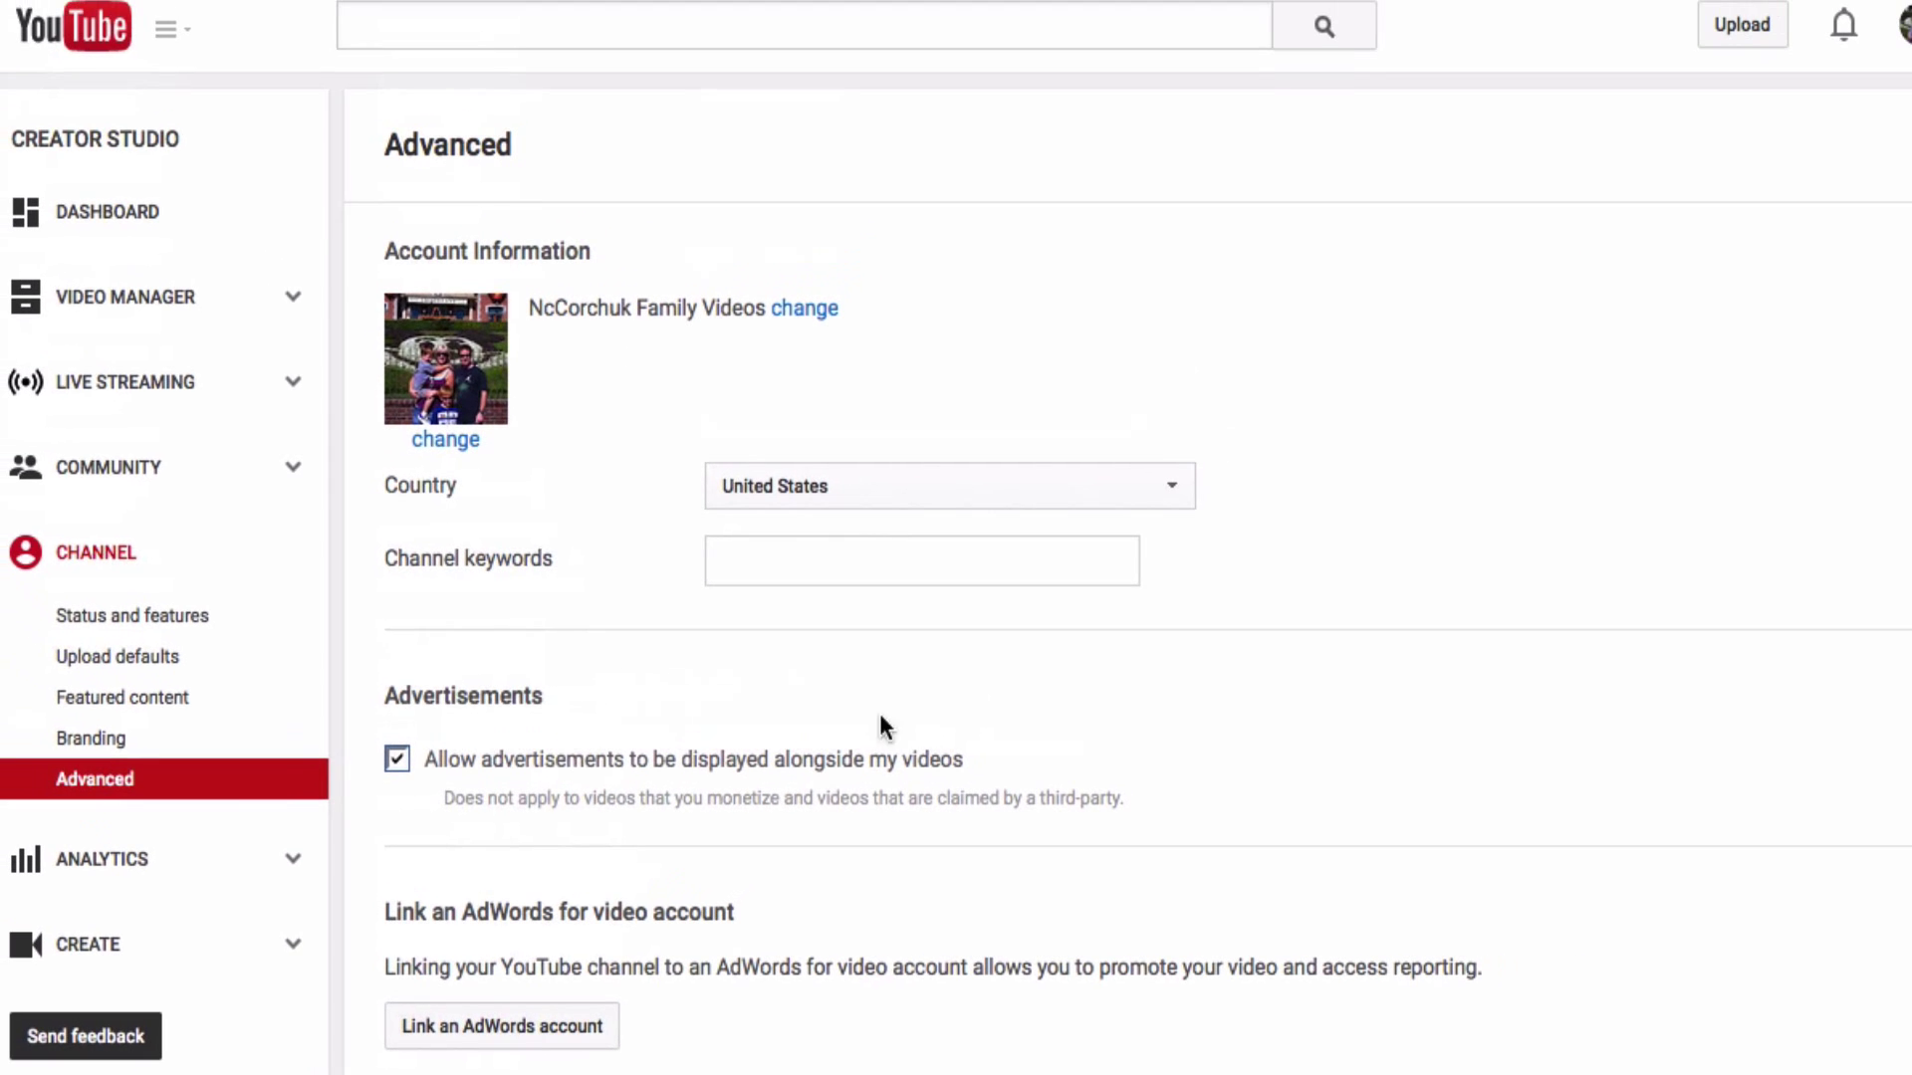
# Step: Open the Cards editor for the video 'A day in the life...March 2015'
pyautogui.click(169, 310)
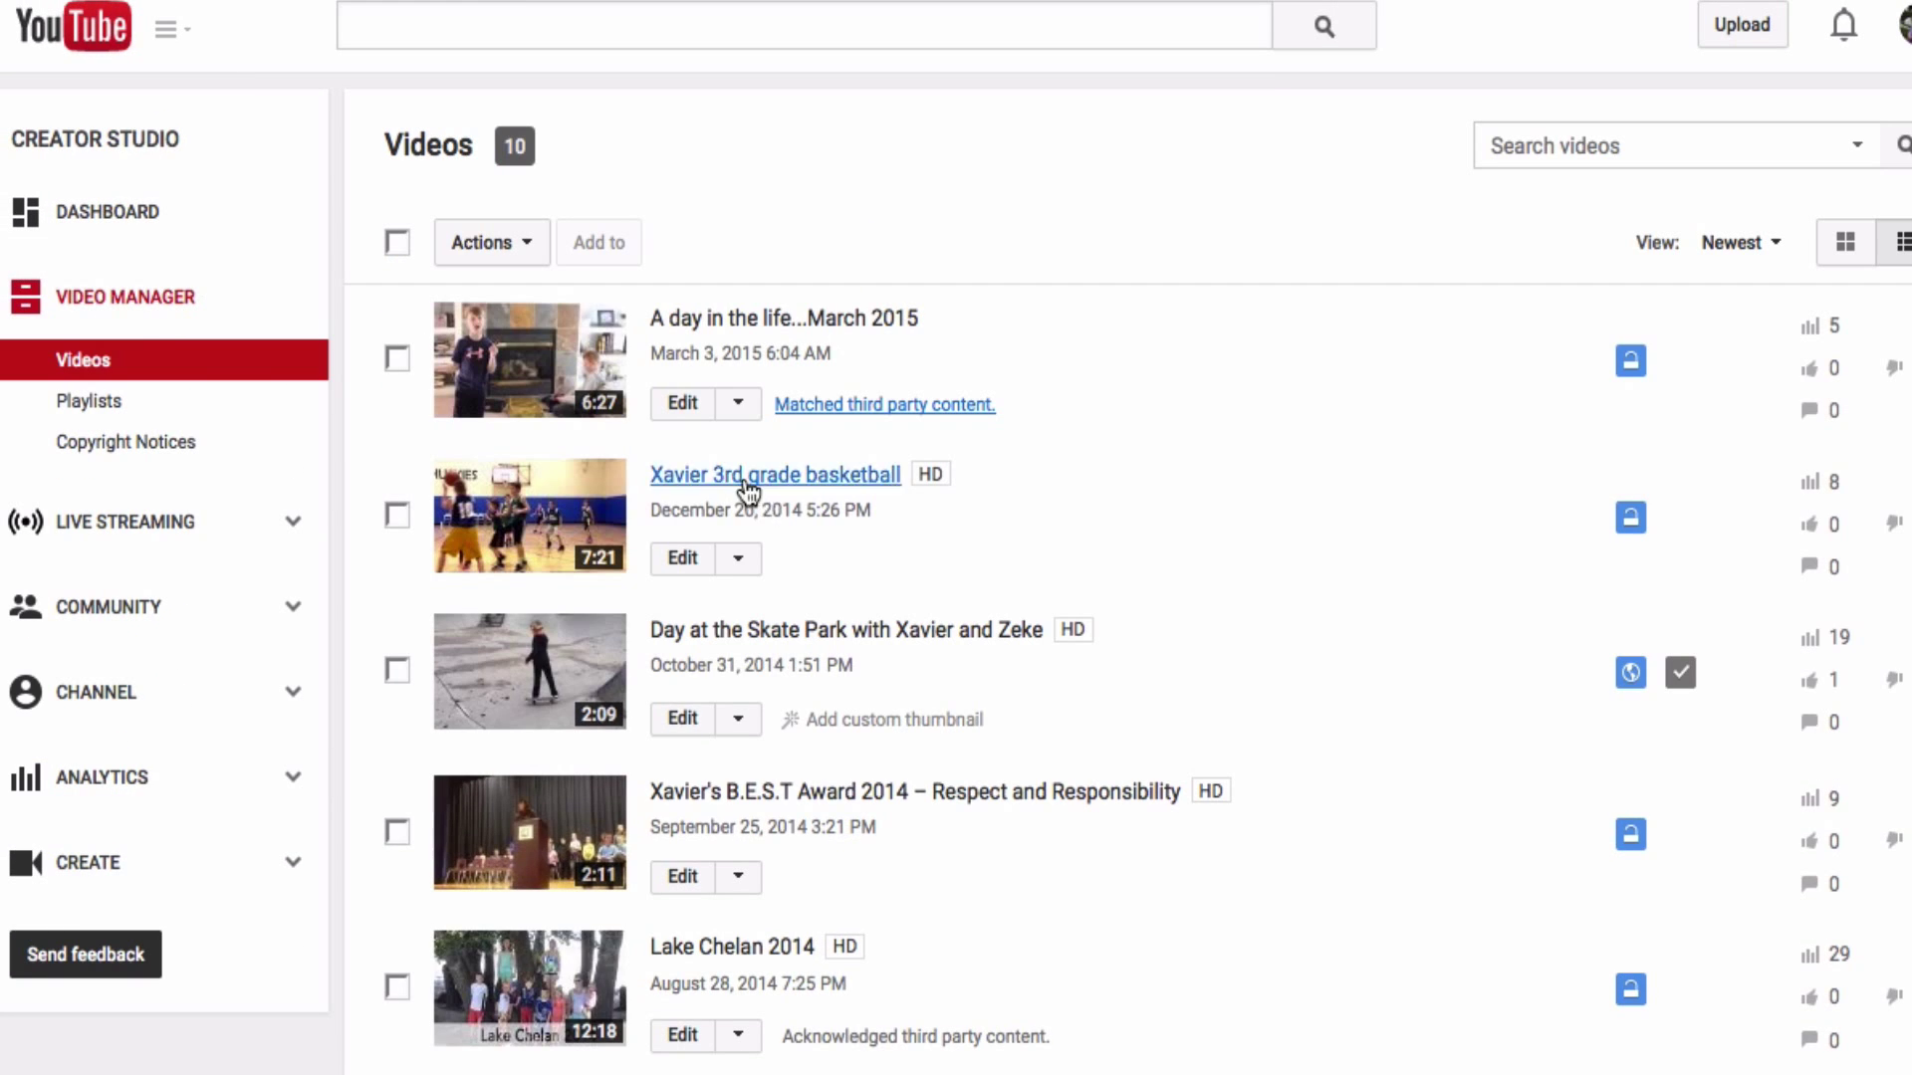
pyautogui.click(684, 411)
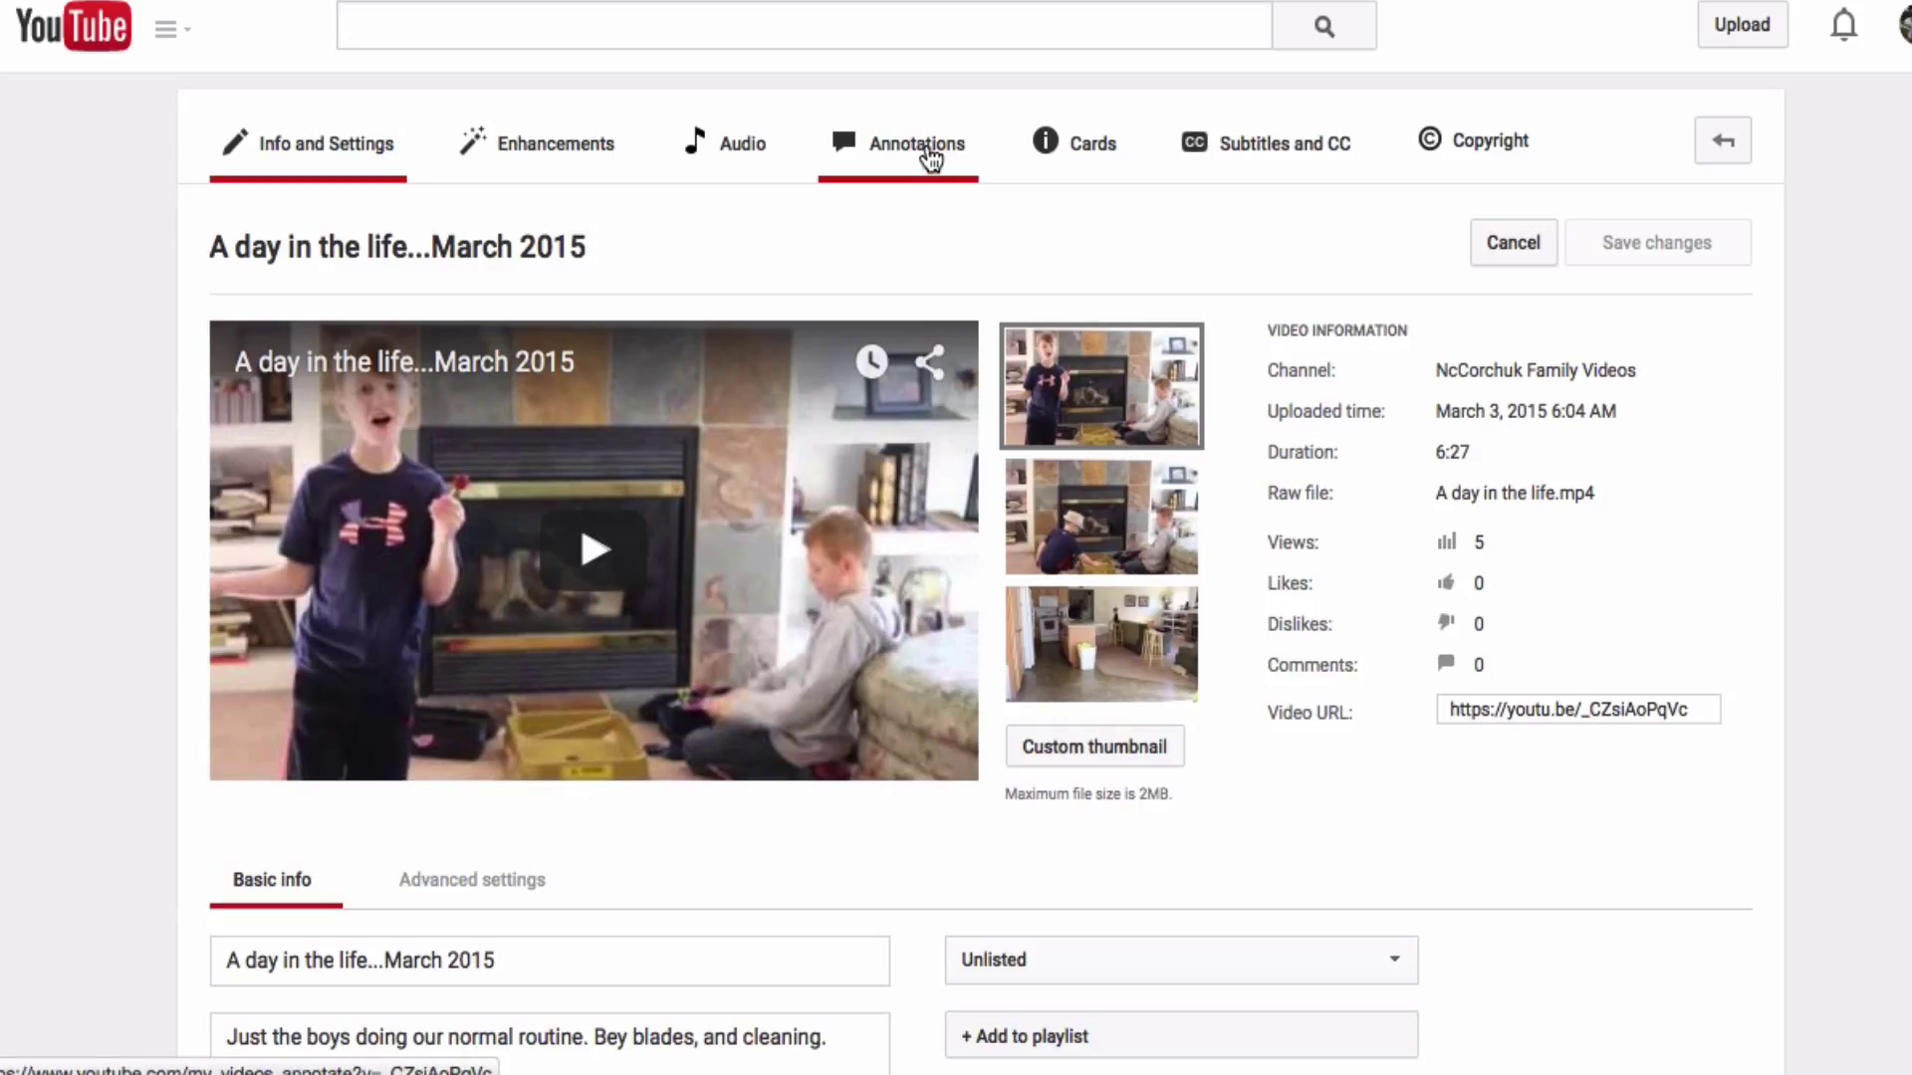
pyautogui.click(1069, 159)
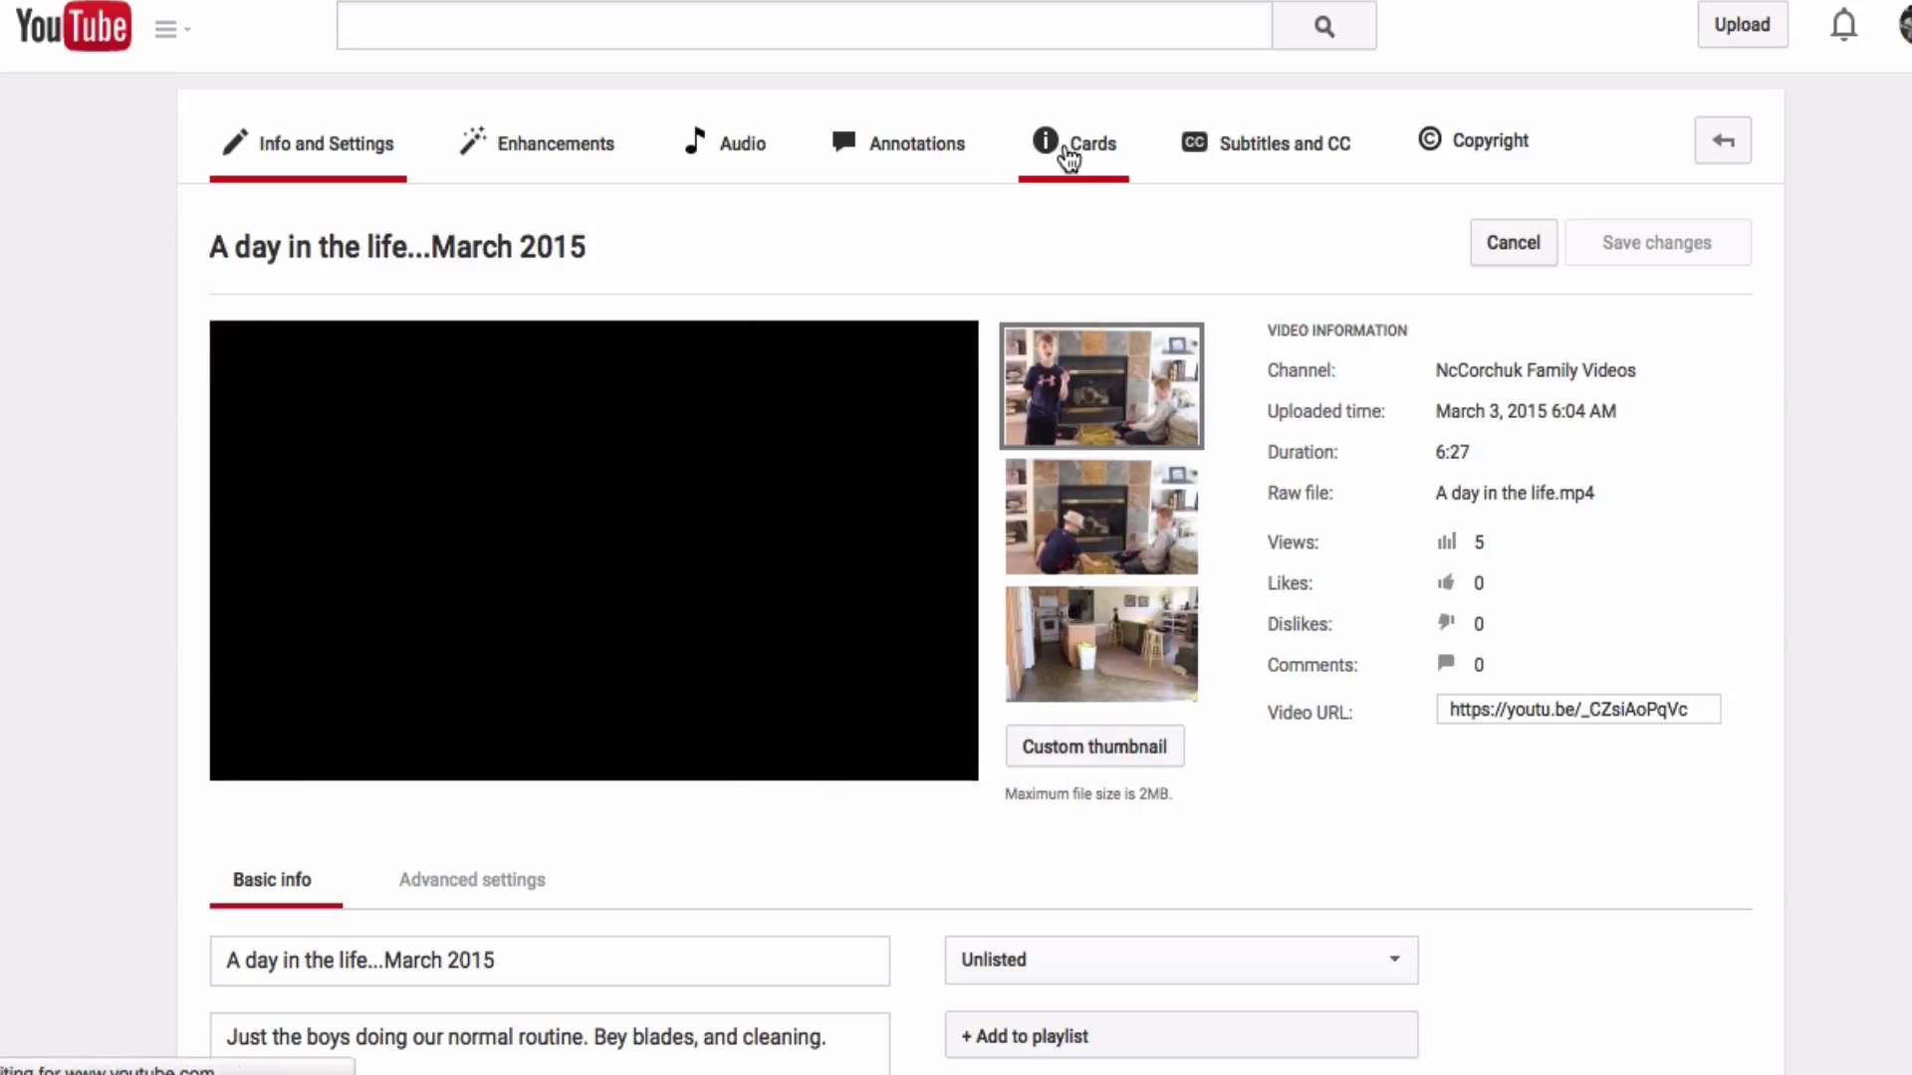
# Step: Enable associated website cards and accept the external links terms
pyautogui.click(1417, 353)
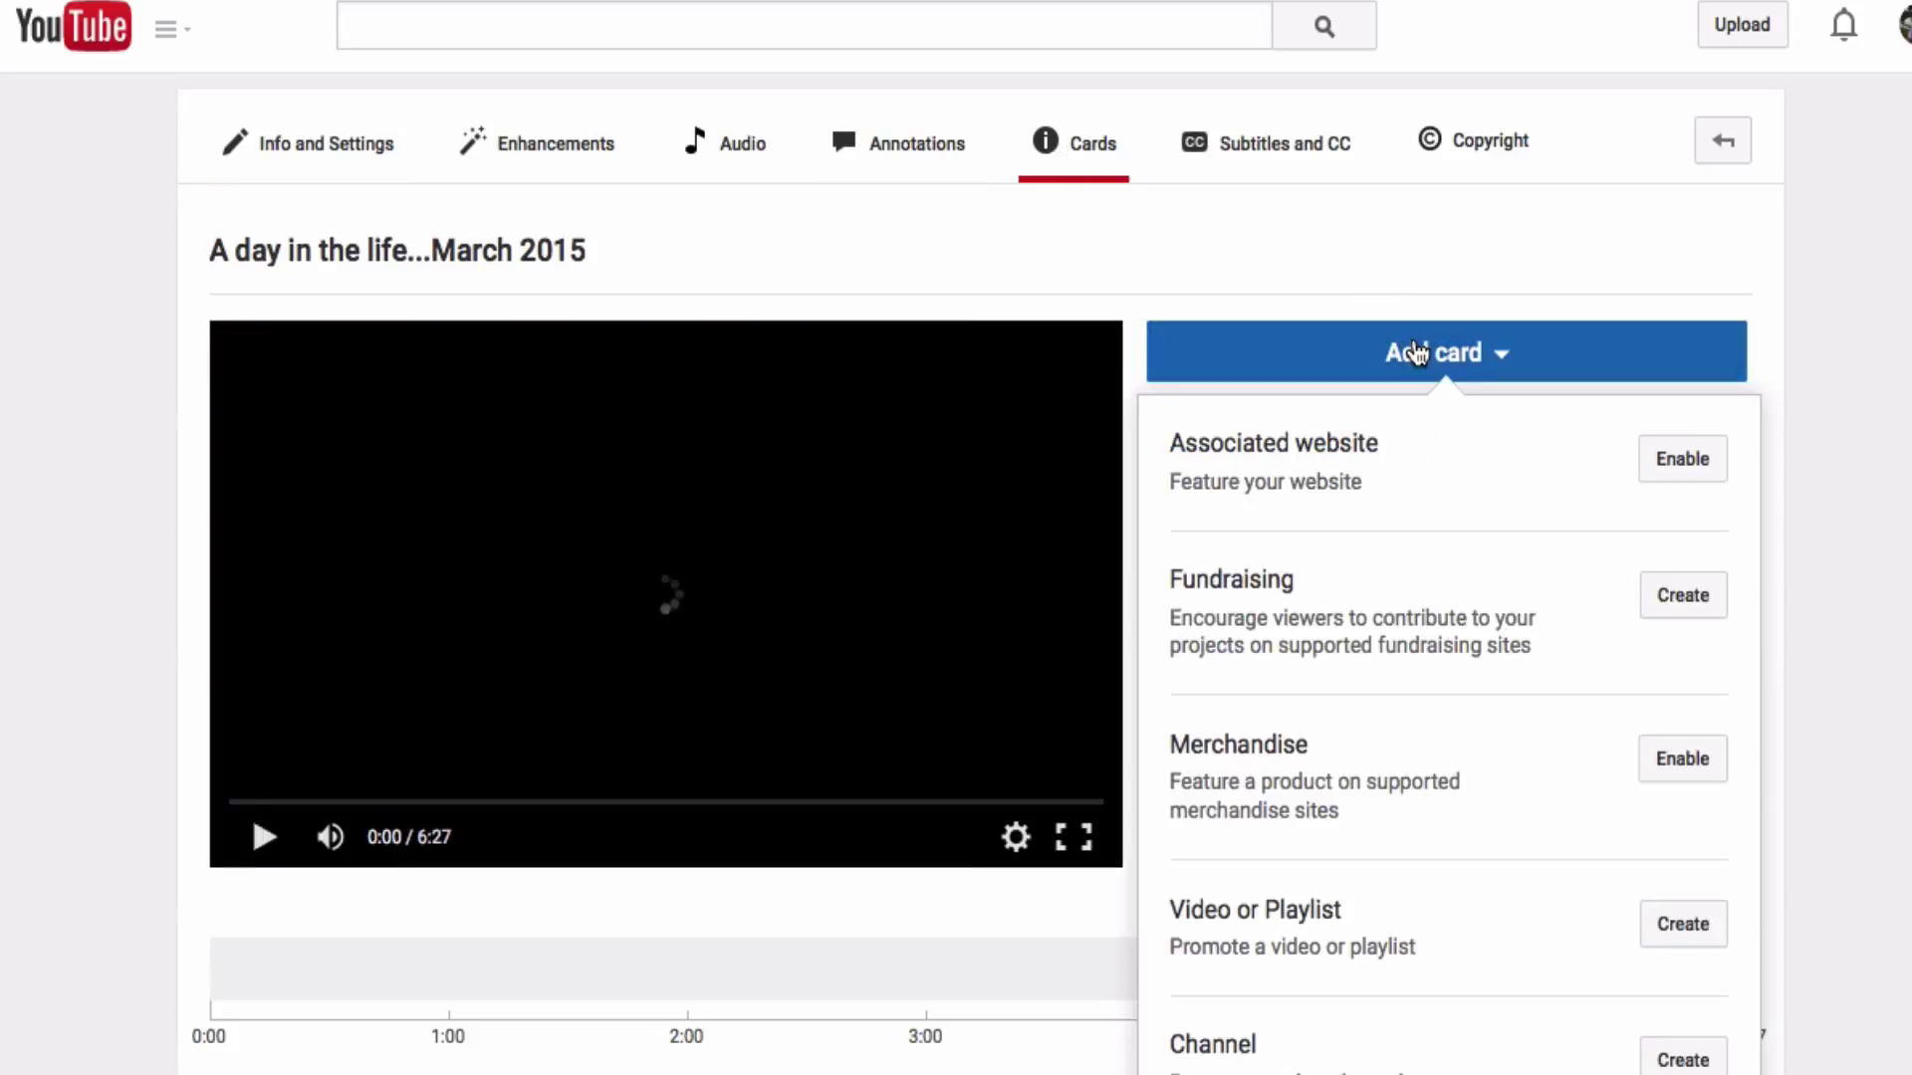
pyautogui.click(1686, 457)
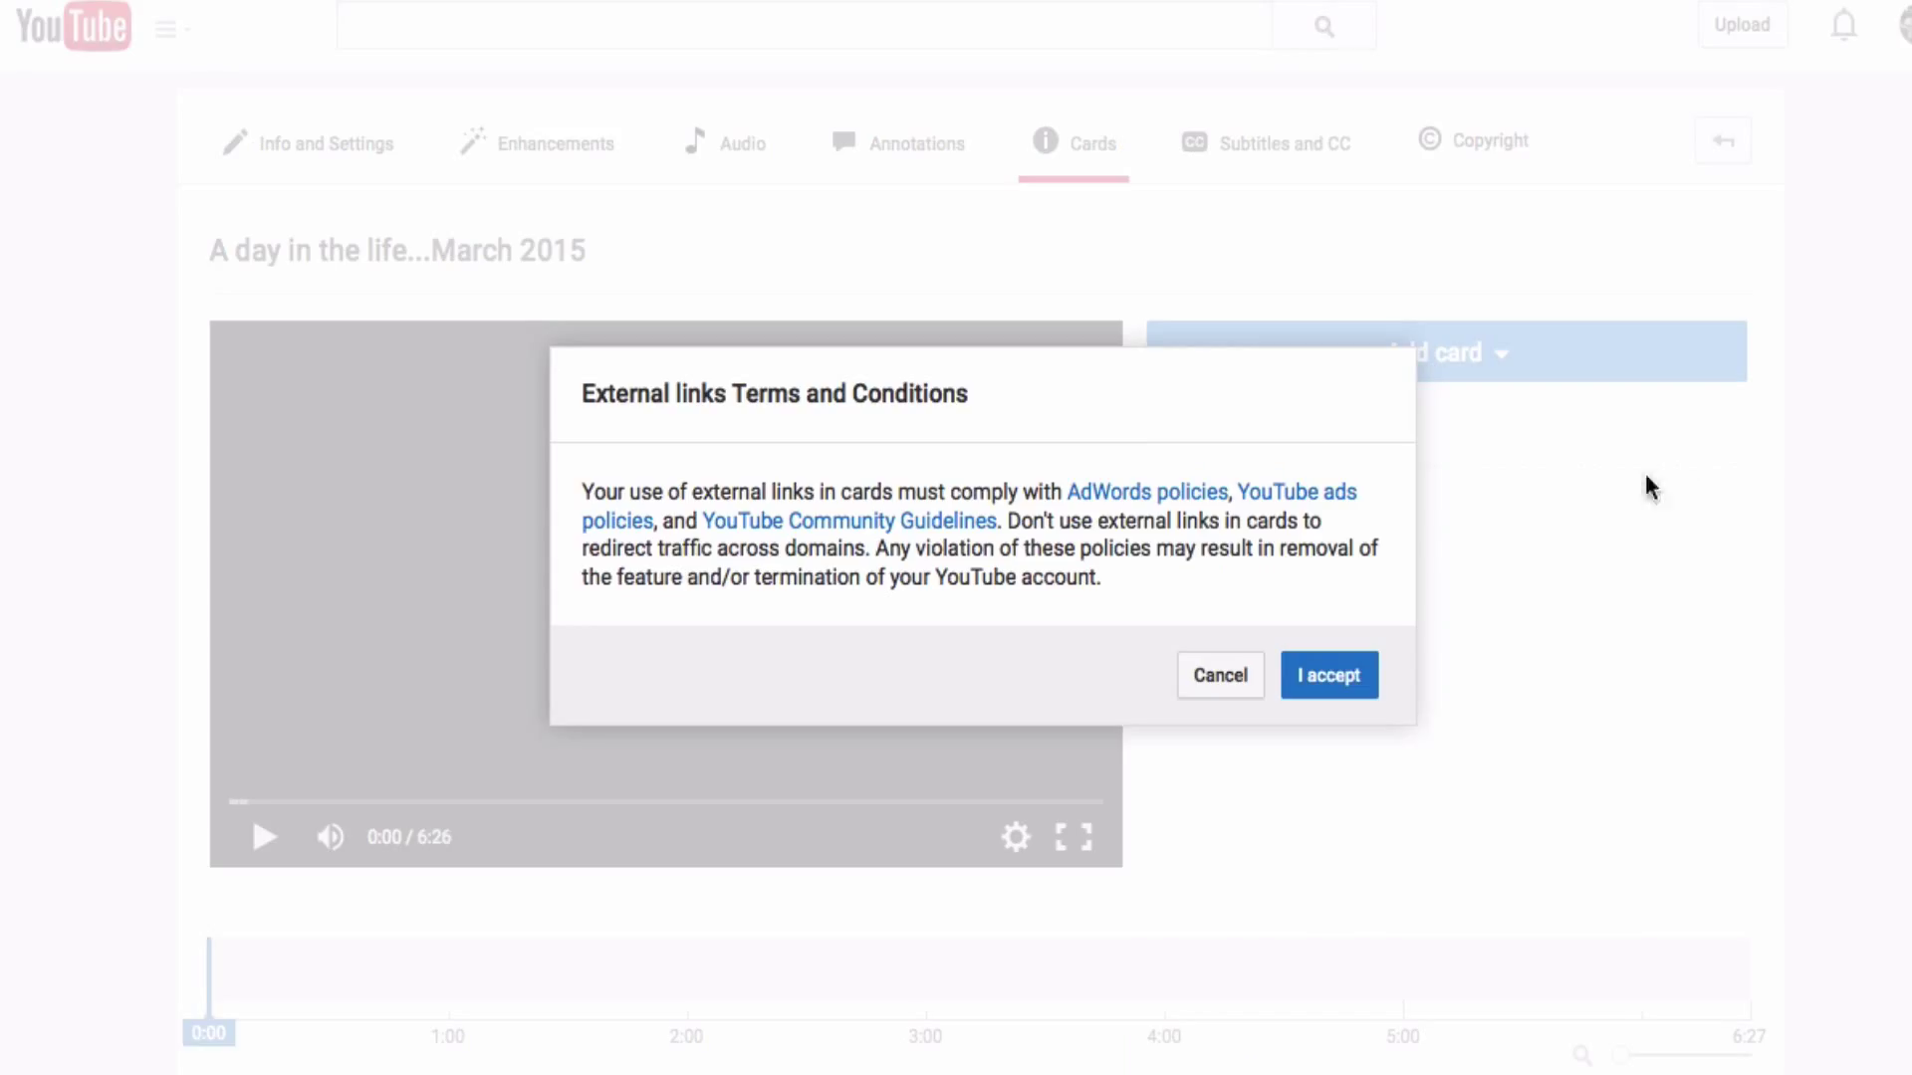
pyautogui.click(1337, 669)
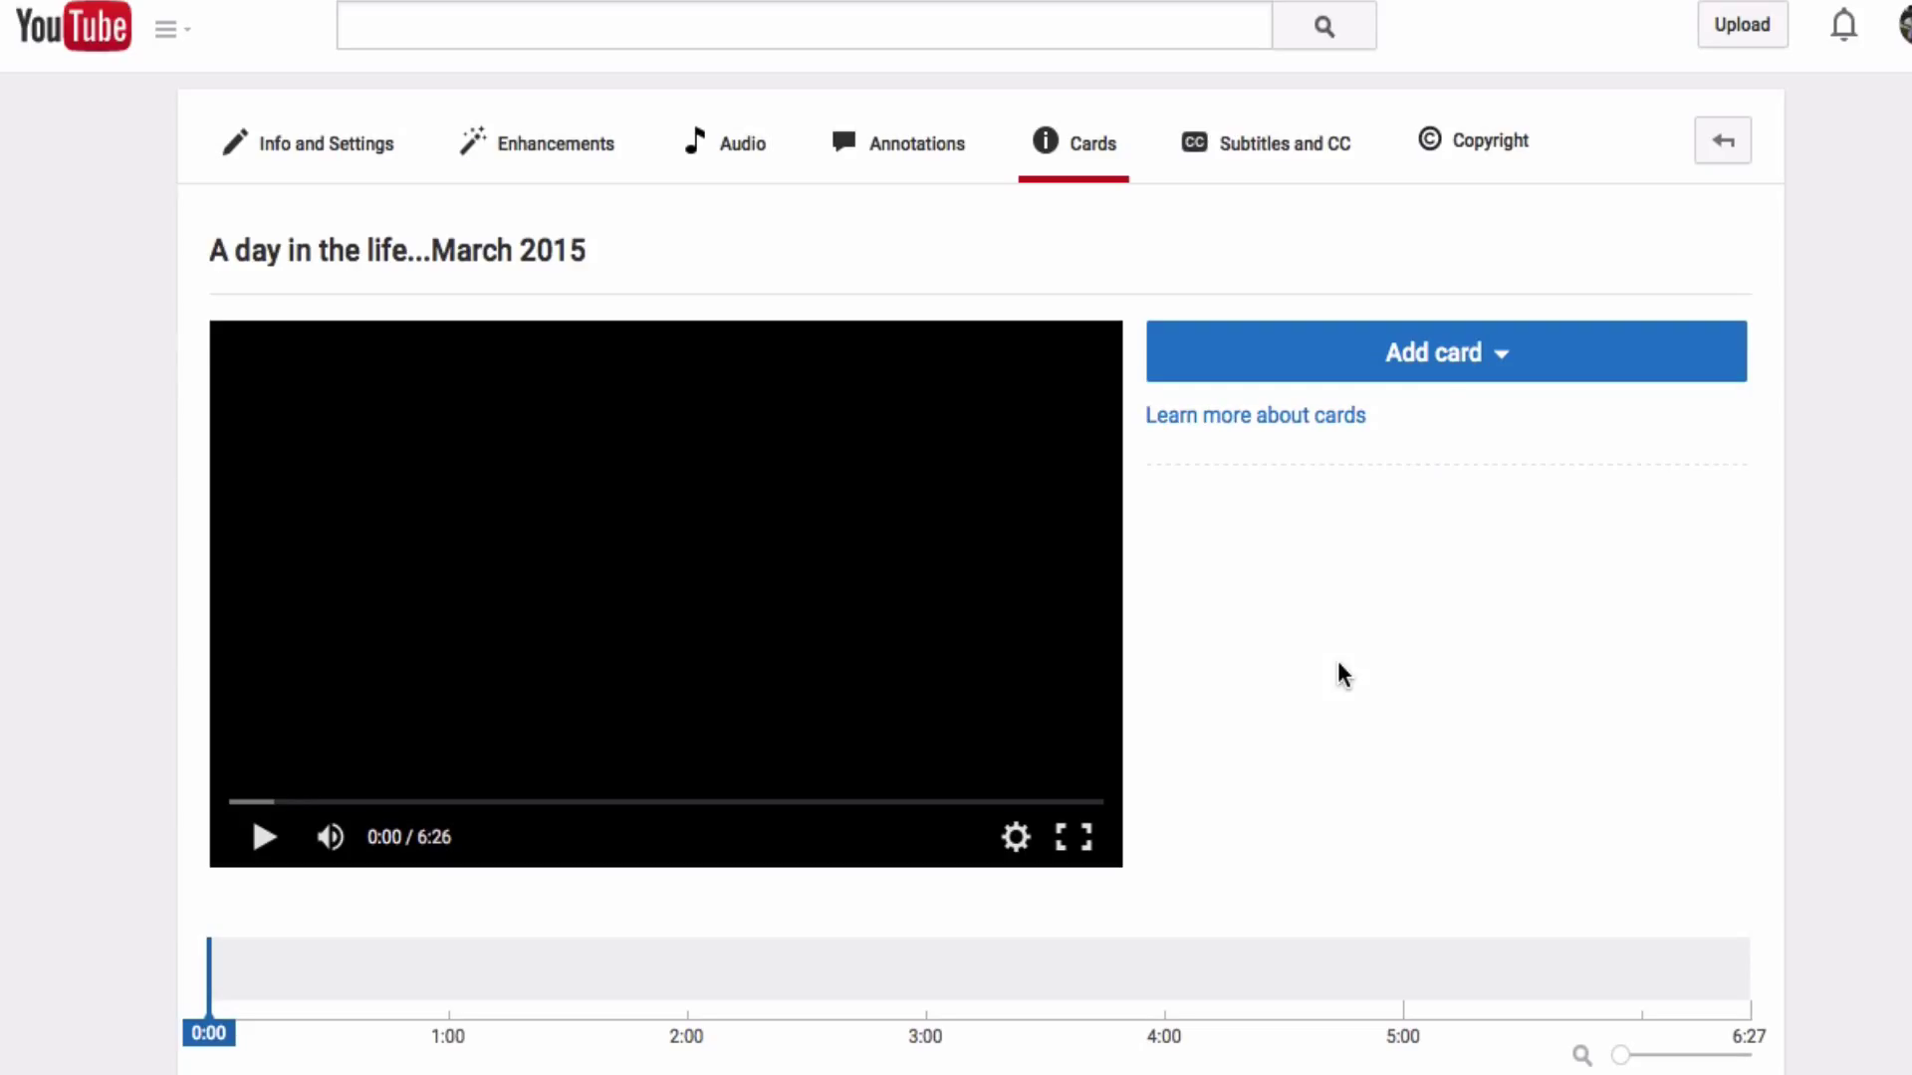
pyautogui.click(1440, 365)
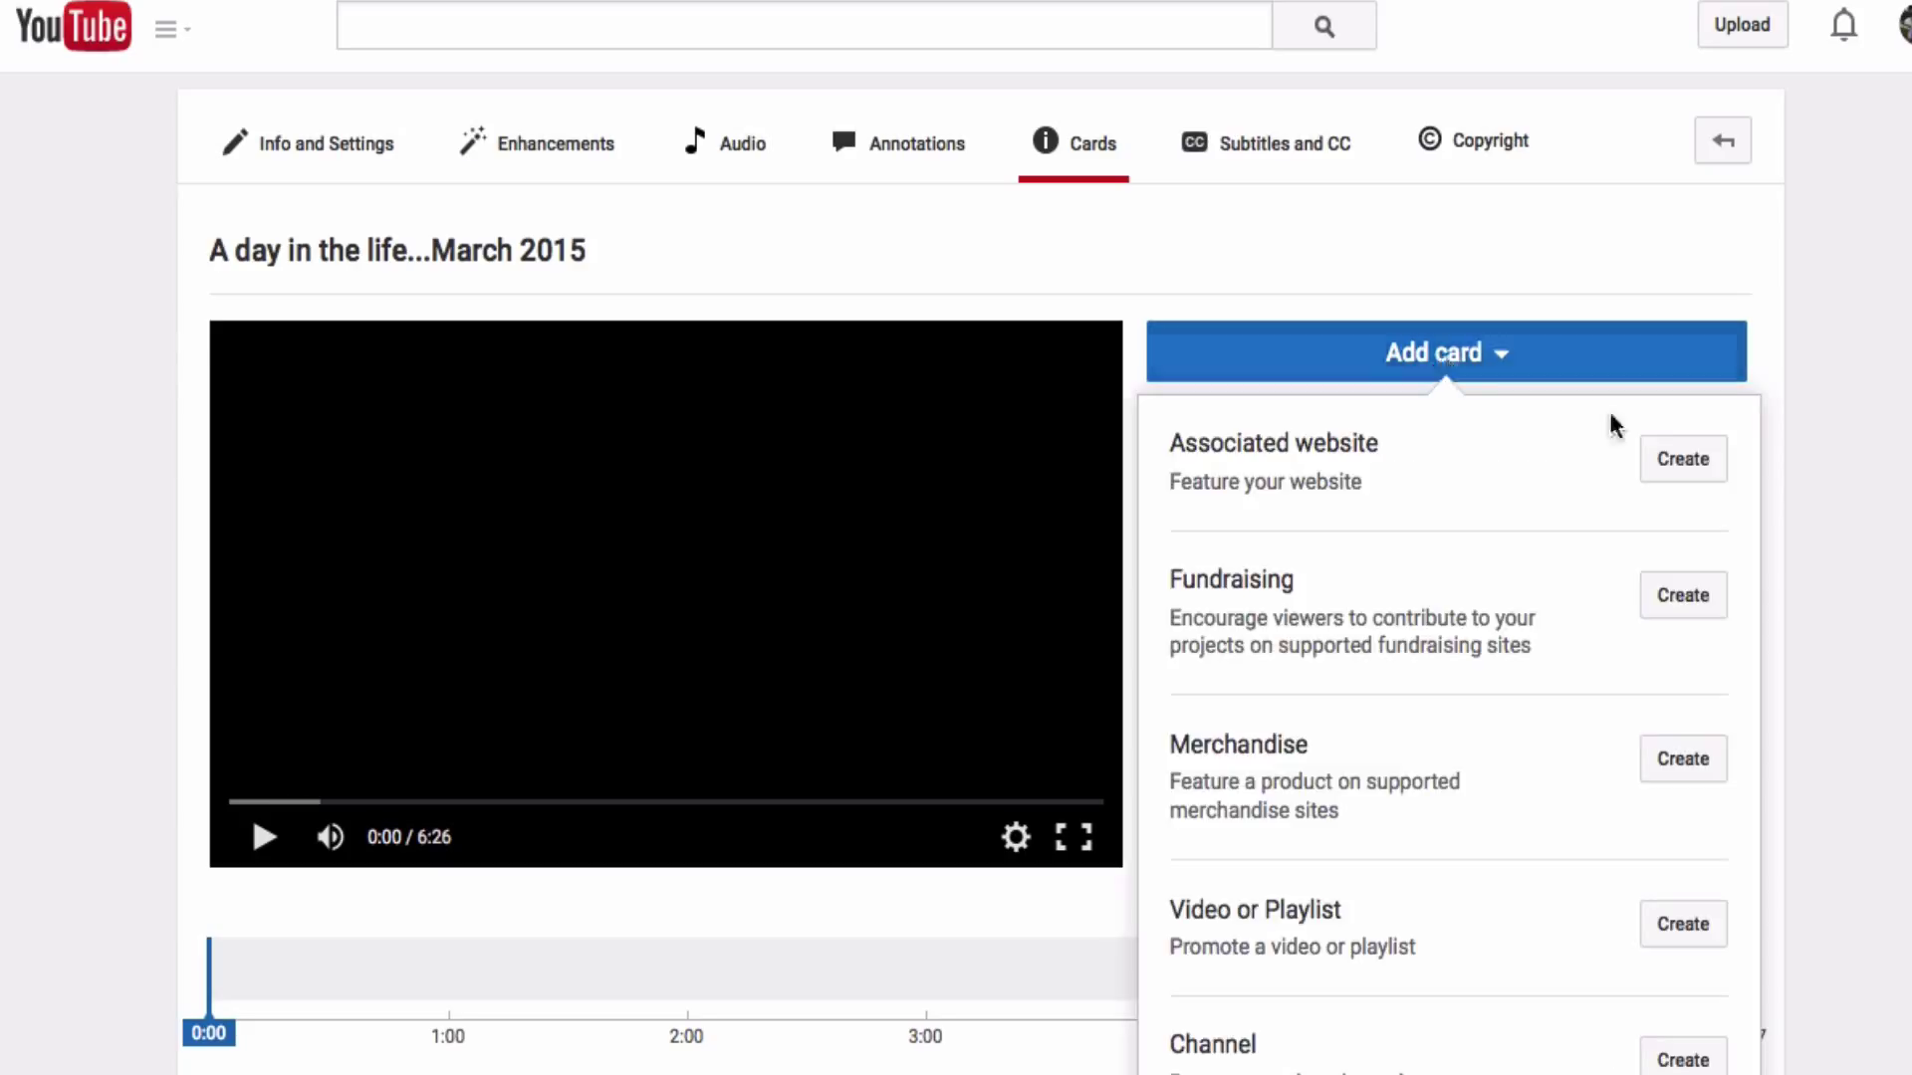
pyautogui.click(1704, 446)
pyautogui.click(983, 532)
pyautogui.write('http://www.seattlesalon.info')
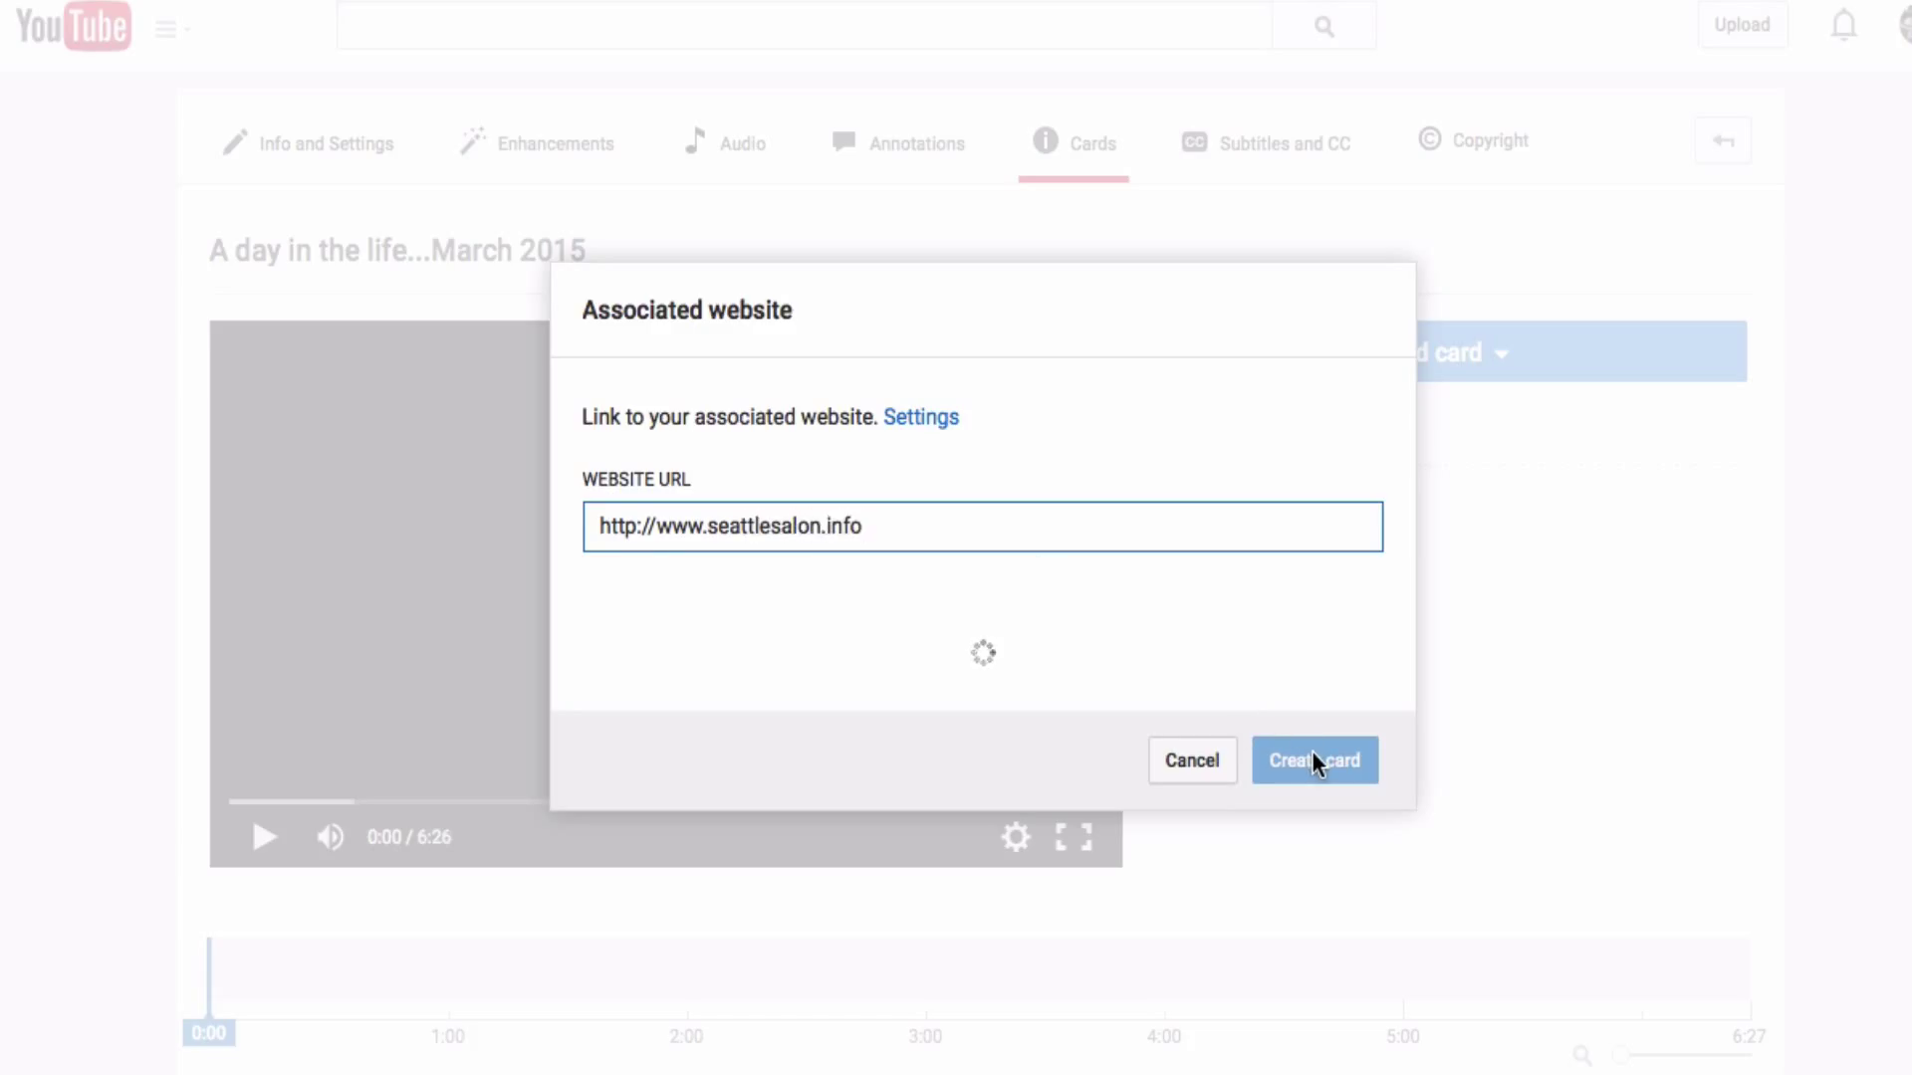
# Step: Use the hair photo, call to action 'Visit Website' and teaser 'Visit our website!', then create the card
pyautogui.click(1341, 476)
pyautogui.click(1341, 476)
pyautogui.click(748, 601)
pyautogui.write('Visit Website')
pyautogui.press('Tab')
pyautogui.write('Visit our website!')
pyautogui.click(1319, 916)
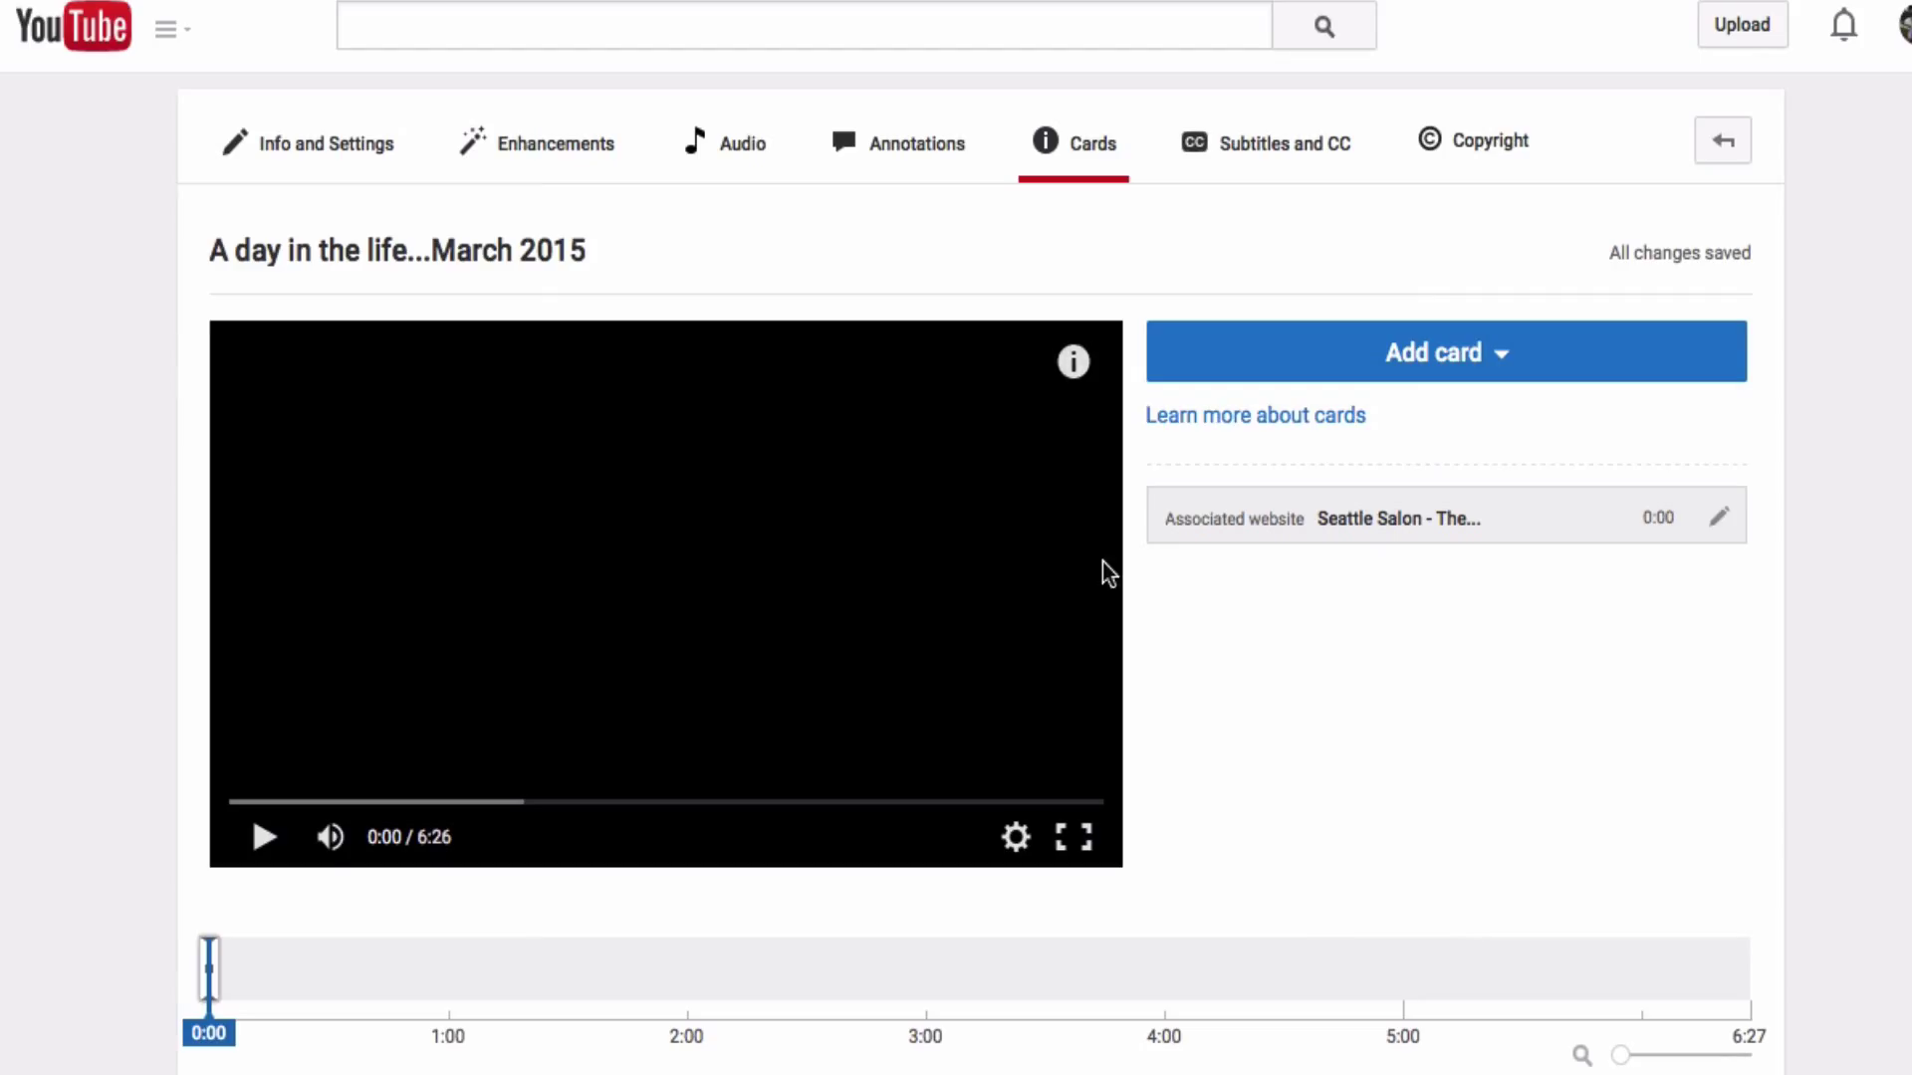
# Step: Play the video, preview the Seattle Salon card in the card panel, and pause at 0:15
pyautogui.click(263, 841)
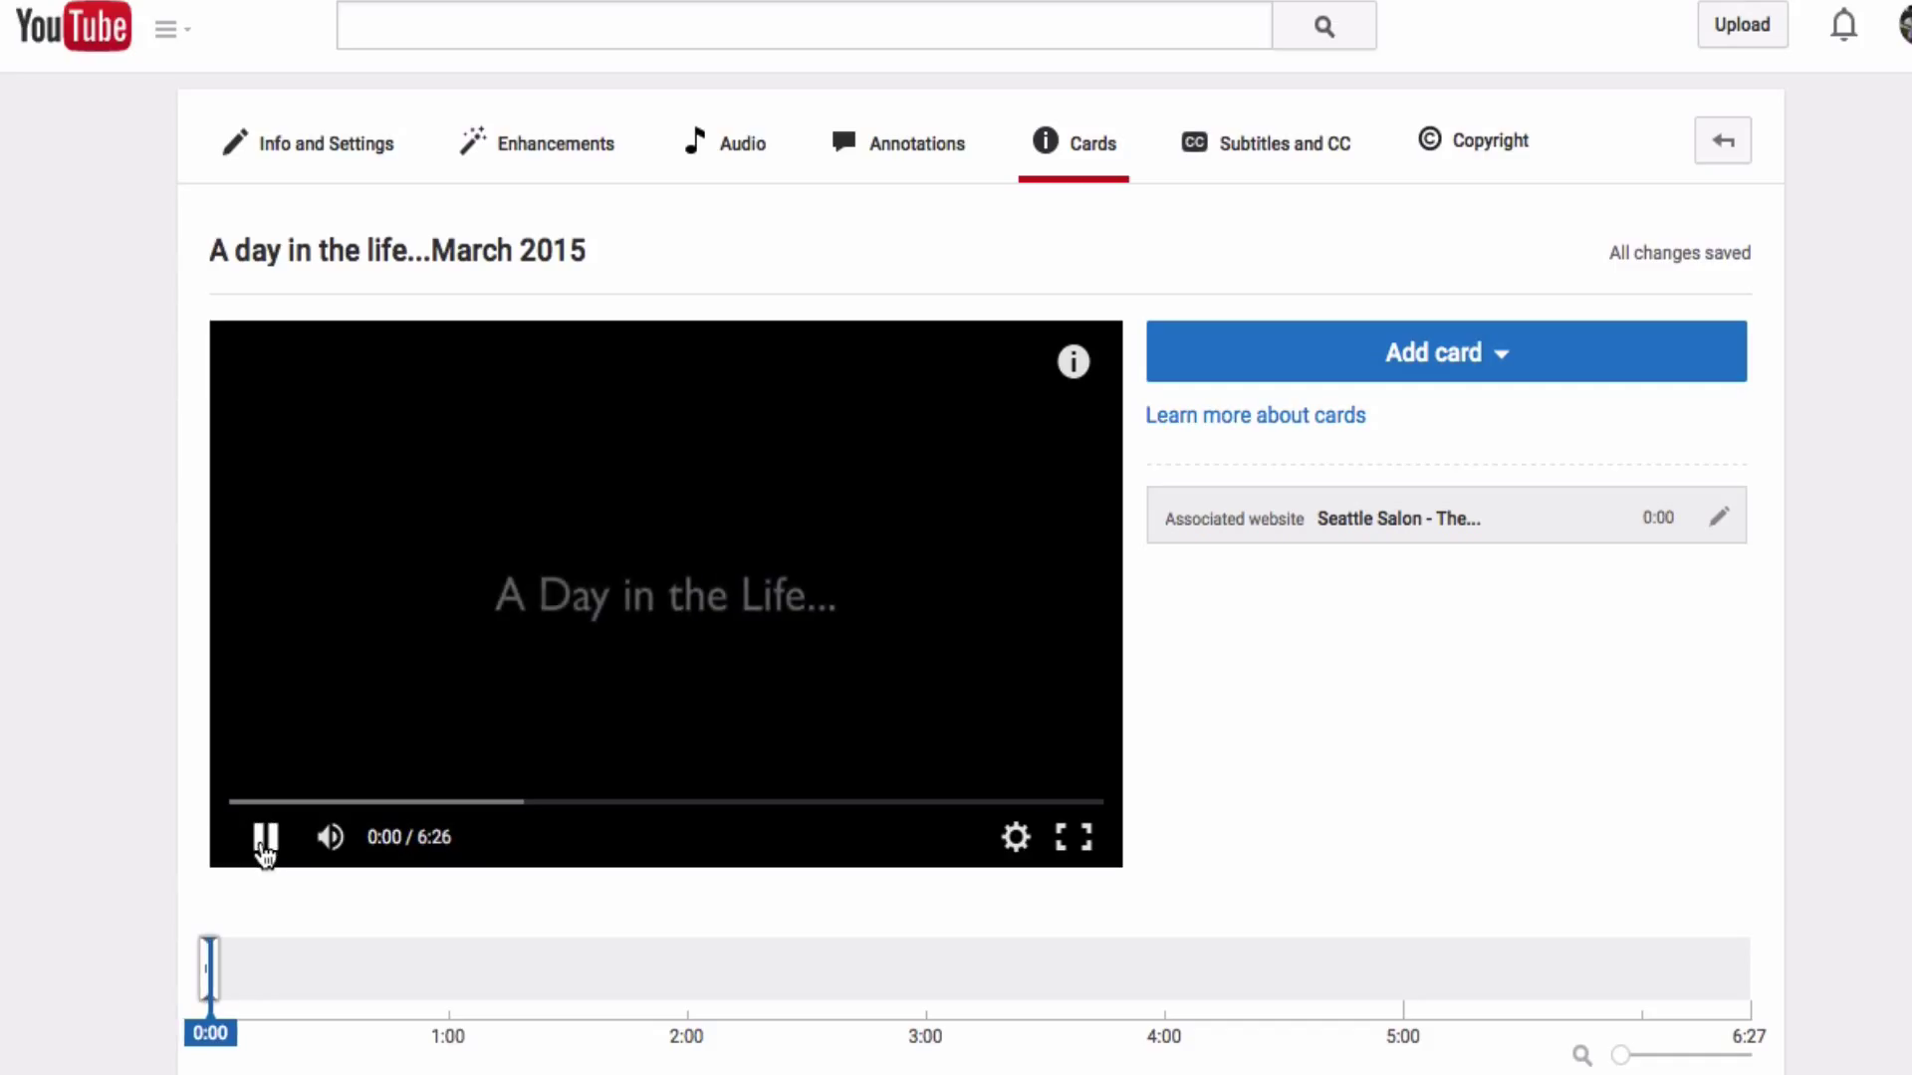
pyautogui.click(1072, 365)
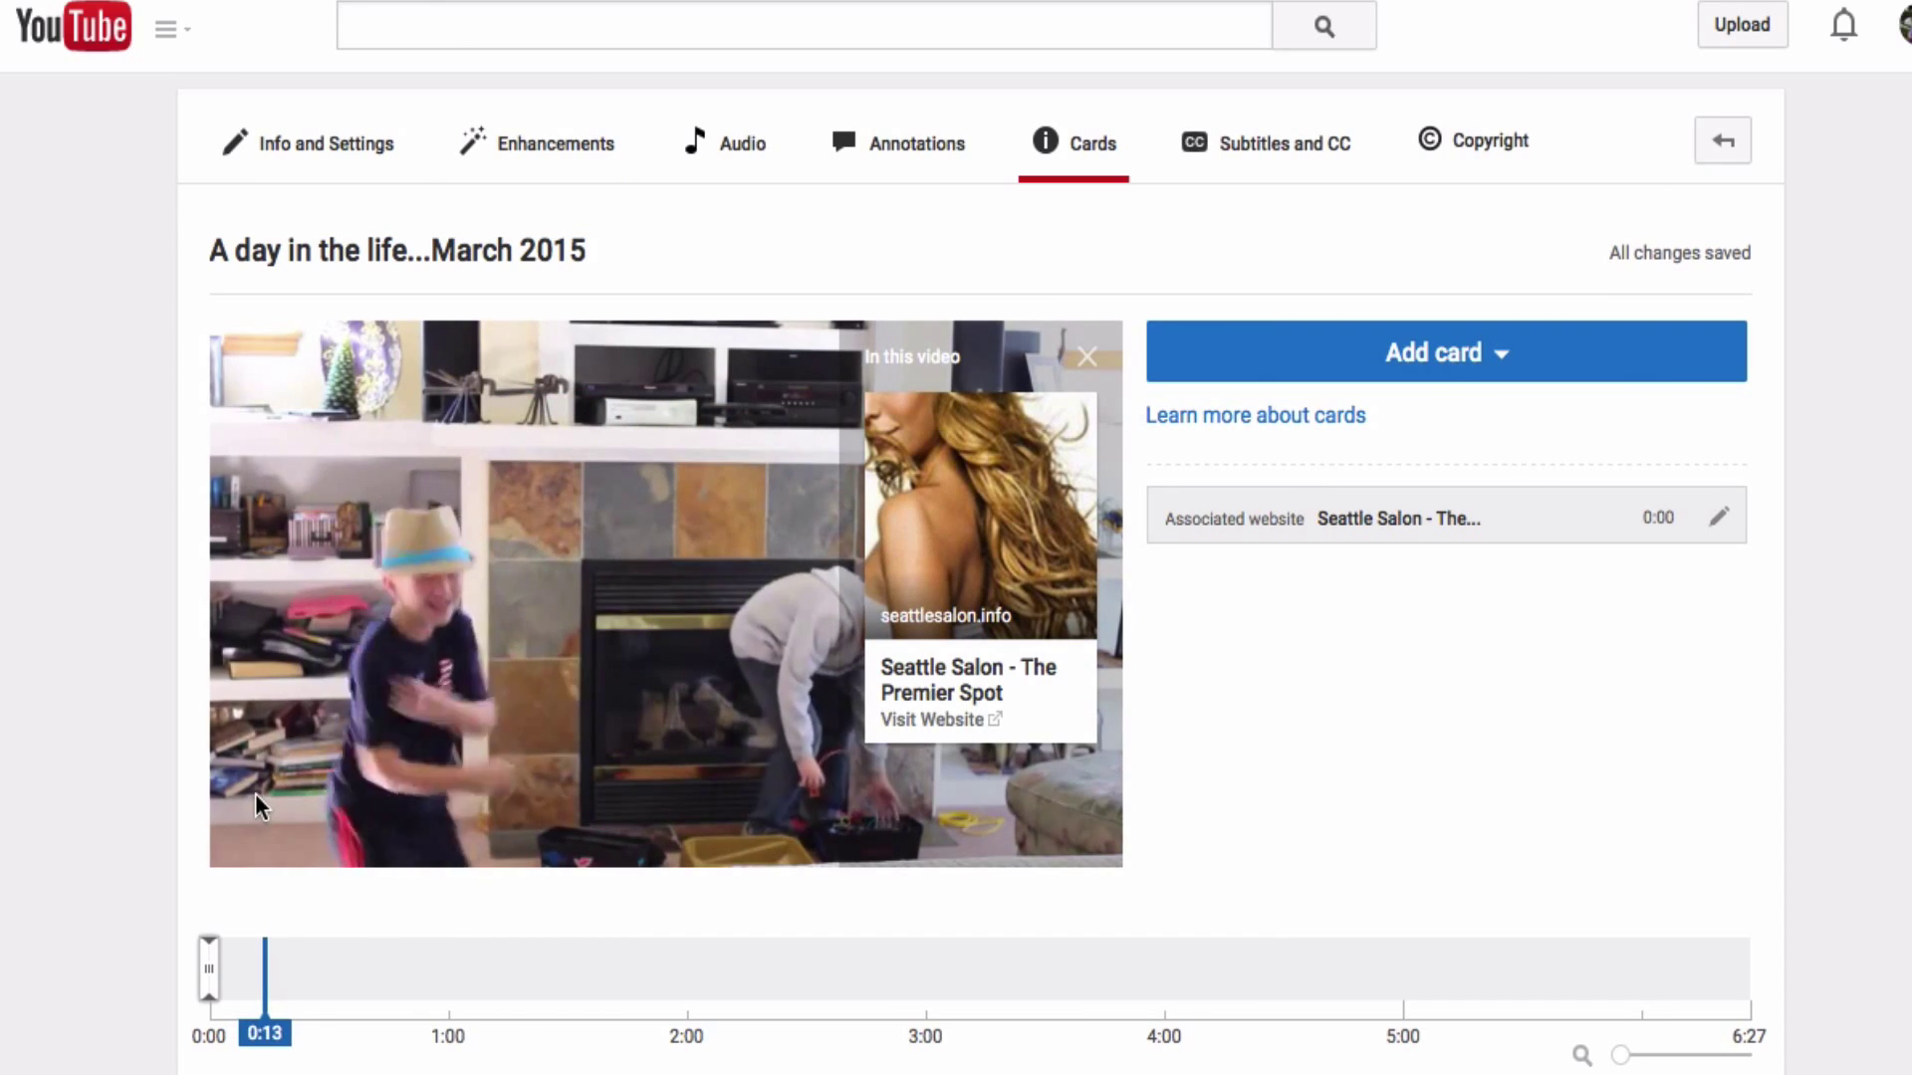
pyautogui.click(264, 840)
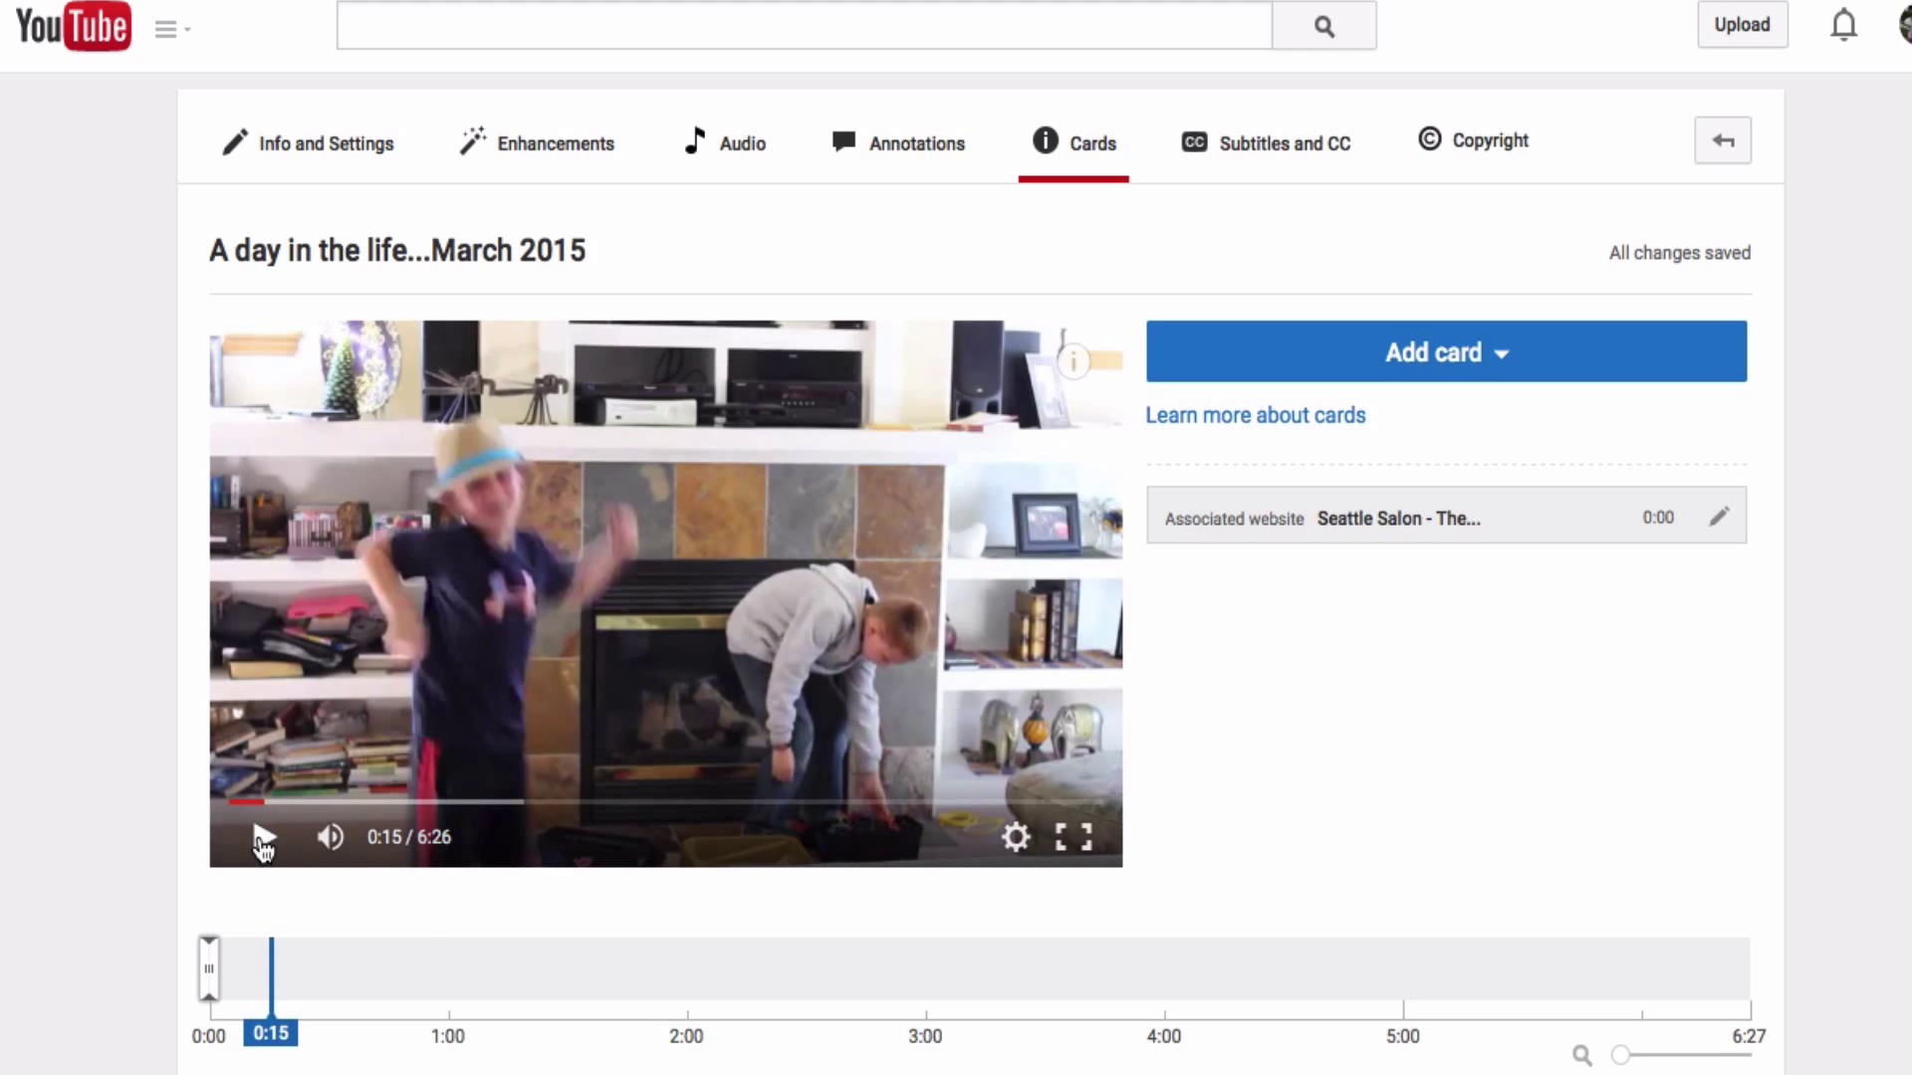